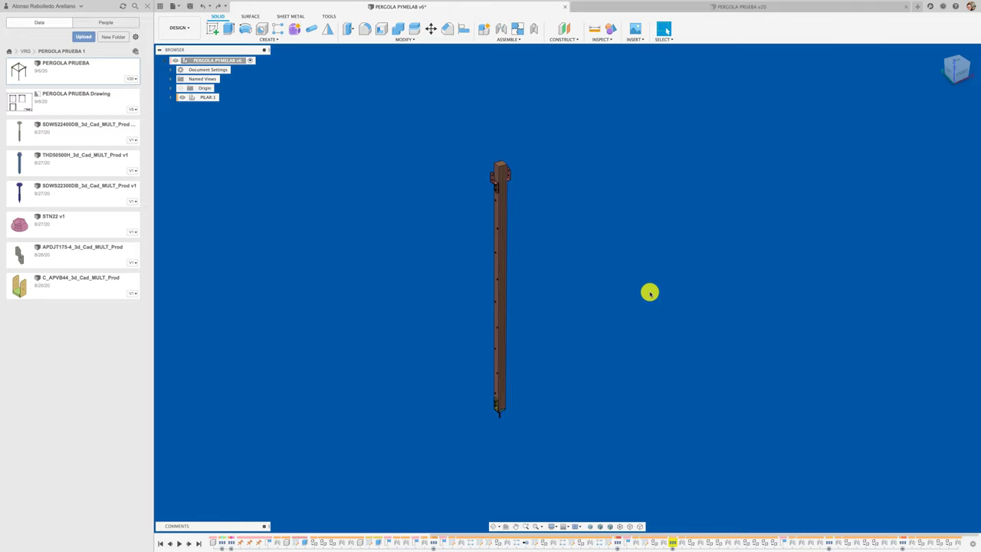
Select the PILAR:1 pillar and start a Rectangular Pattern of it
{"action": "middle_click_drag", "start_coordinate": [650, 292], "coordinate": [645, 290], "text": "shift"}
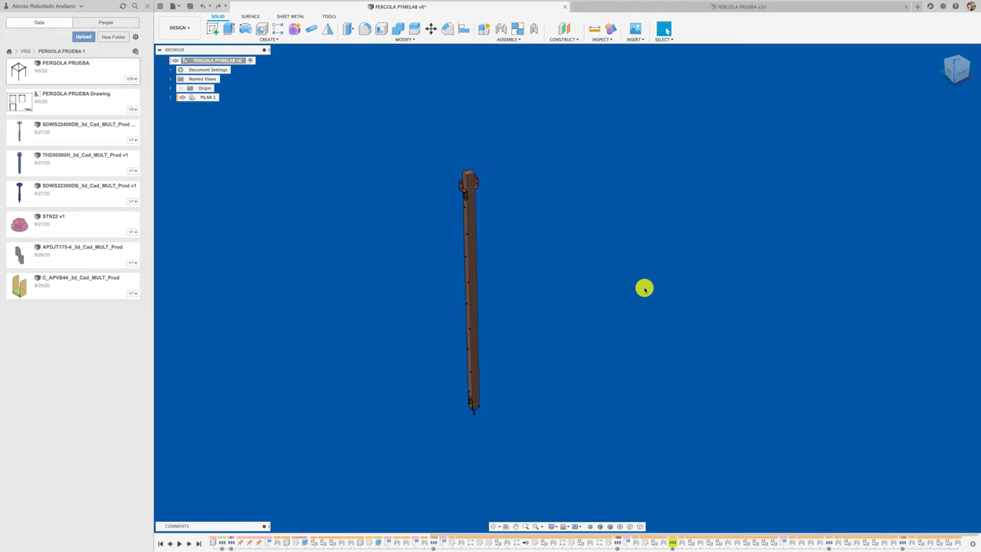
{"action": "scroll", "coordinate": [460, 187], "scroll_direction": "up", "scroll_amount": 2}
{"action": "scroll", "coordinate": [421, 161], "scroll_direction": "up", "scroll_amount": 4}
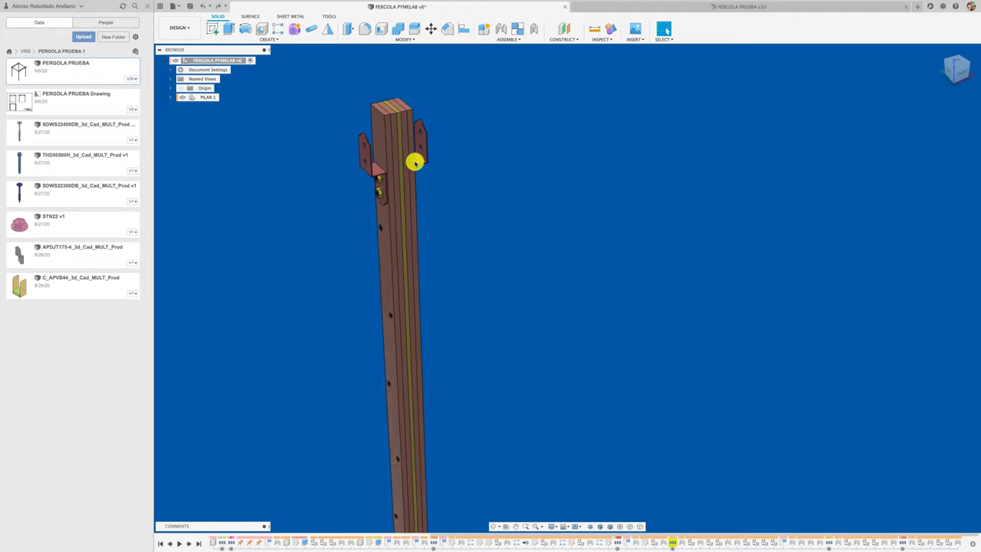
{"action": "scroll", "coordinate": [395, 153], "scroll_direction": "up", "scroll_amount": 3}
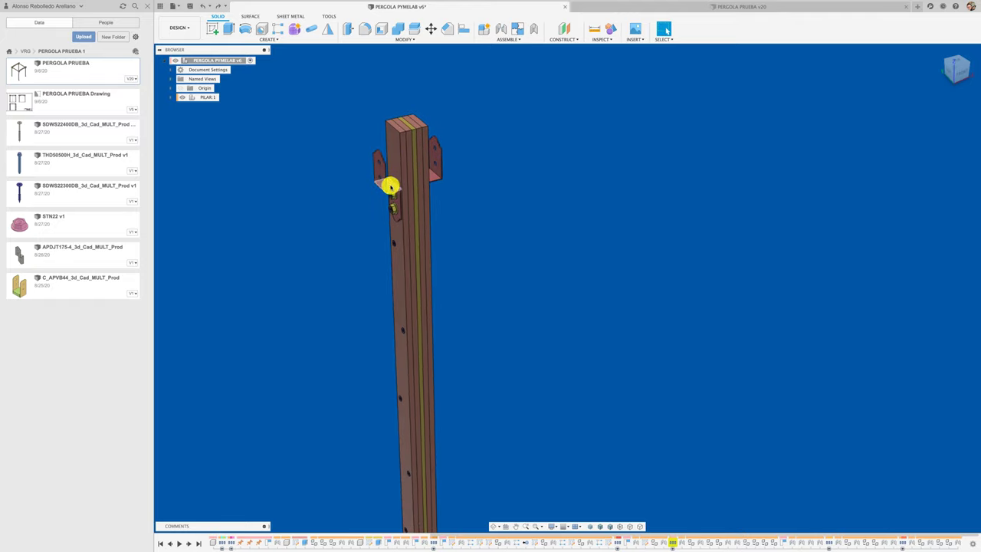
{"action": "scroll", "coordinate": [505, 209], "scroll_direction": "down", "scroll_amount": 5}
{"action": "left_click", "coordinate": [208, 97]}
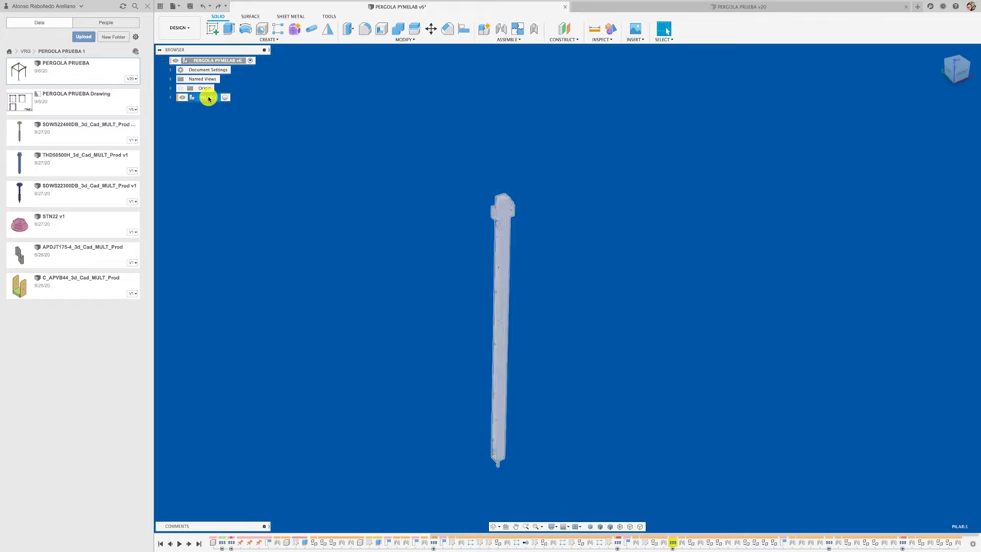
{"action": "left_click", "coordinate": [208, 97]}
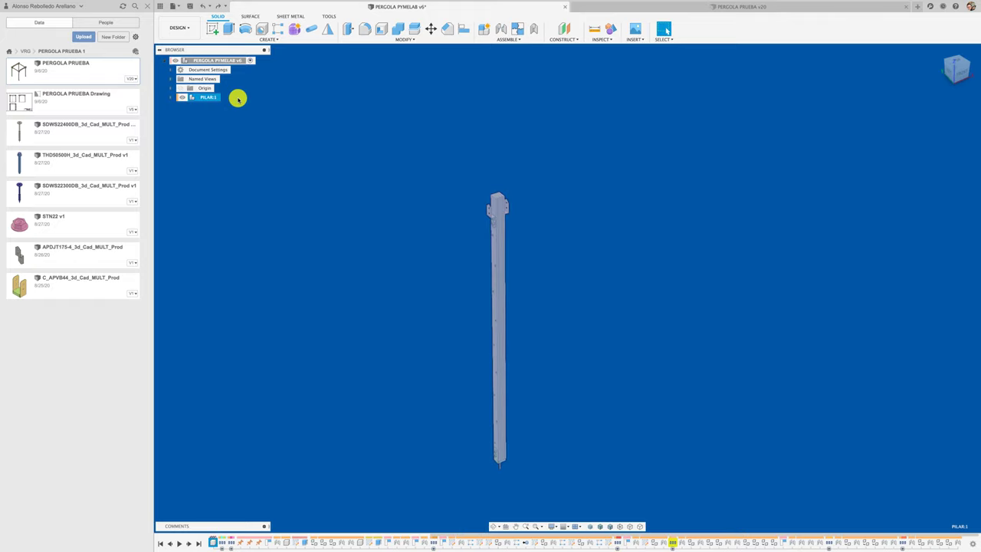
{"action": "left_click", "coordinate": [277, 29]}
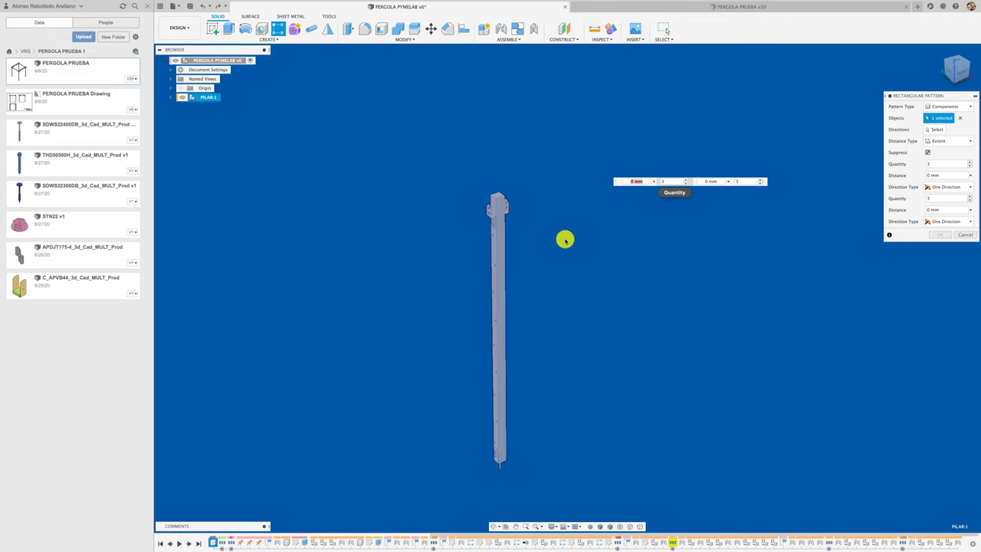
Set the pattern's first direction along an edge at the post's base
{"action": "middle_click_drag", "start_coordinate": [532, 201], "coordinate": [758, 179], "text": "shift"}
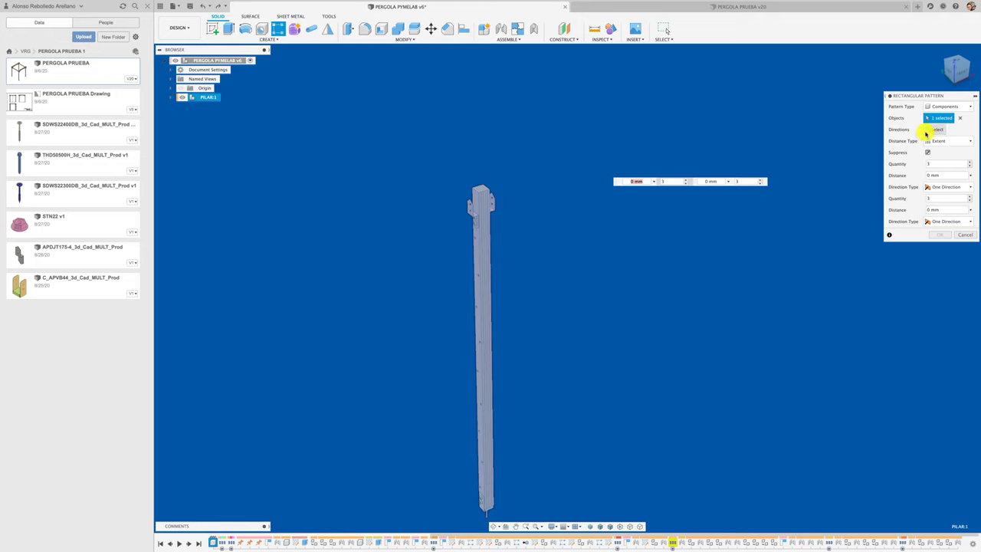
{"action": "left_click", "coordinate": [931, 130]}
{"action": "mouse_move", "coordinate": [568, 318]}
{"action": "middle_mouse_down", "text": "shift"}
{"action": "mouse_move", "coordinate": [545, 412]}
{"action": "mouse_move", "coordinate": [488, 452]}
{"action": "middle_mouse_up", "text": "shift"}
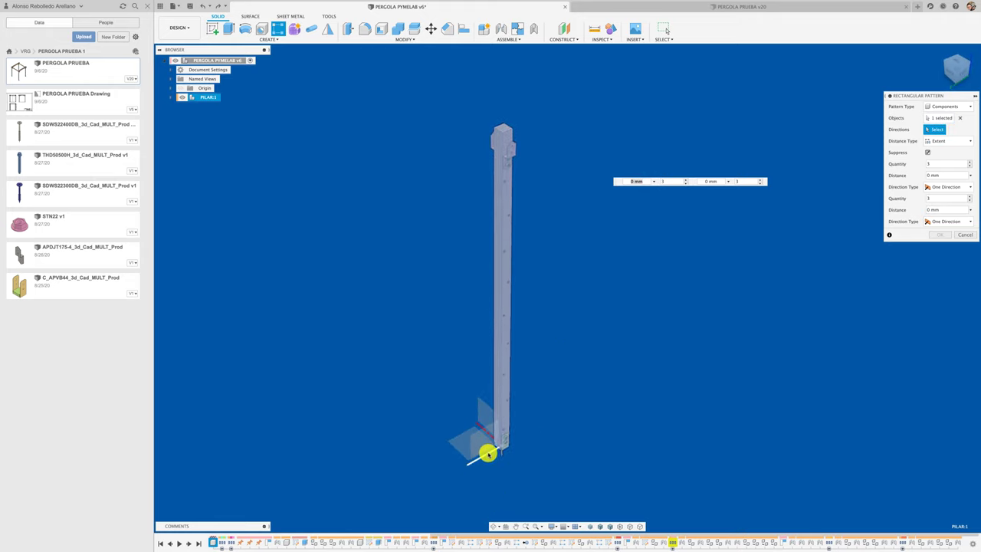
{"action": "left_click", "coordinate": [475, 455]}
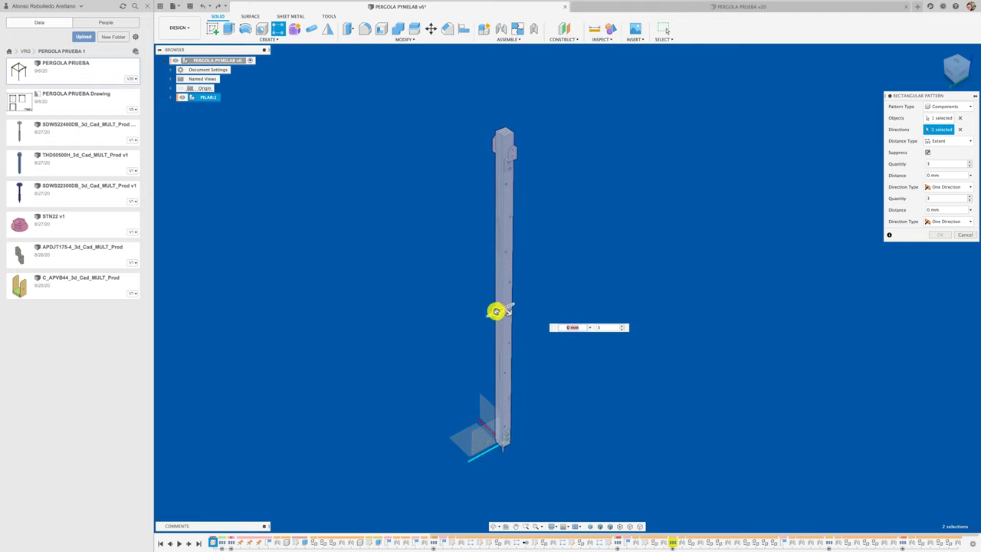
Set the first direction to quantity 2 with Extent spacing of -2500 mm
{"action": "left_click_drag", "start_coordinate": [497, 311], "coordinate": [665, 253]}
{"action": "left_click", "coordinate": [895, 180]}
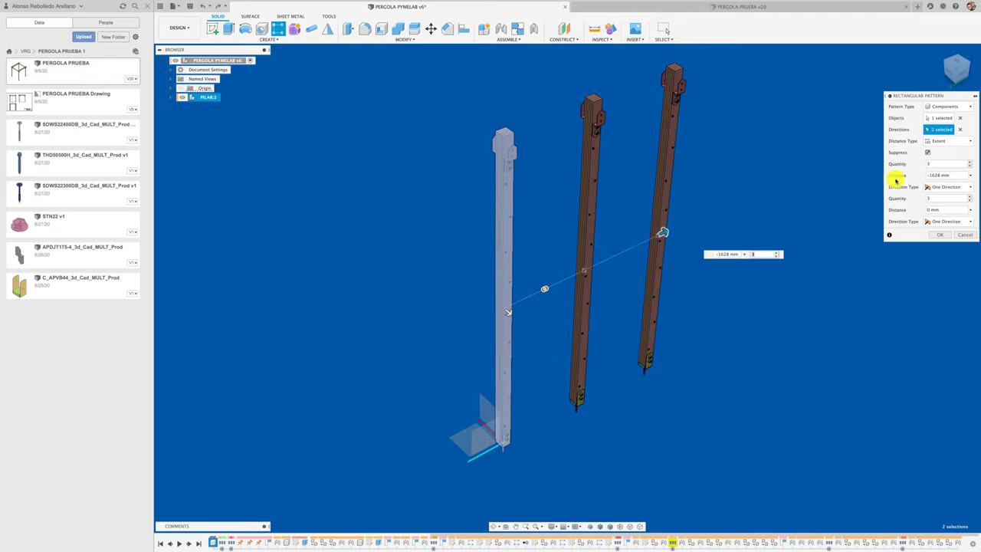
{"action": "left_click_drag", "start_coordinate": [941, 95], "coordinate": [865, 96]}
{"action": "type", "text": "2"}
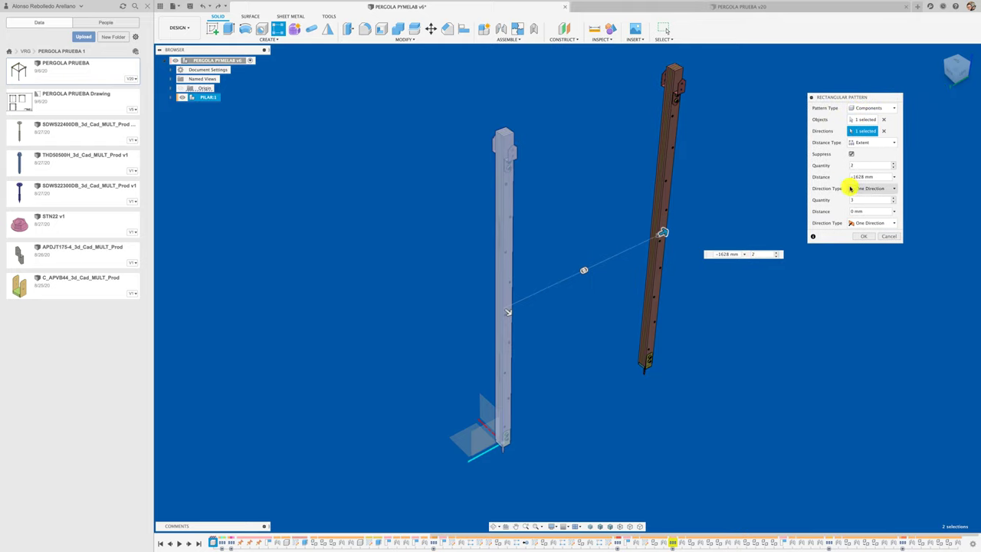
{"action": "left_click", "coordinate": [875, 143]}
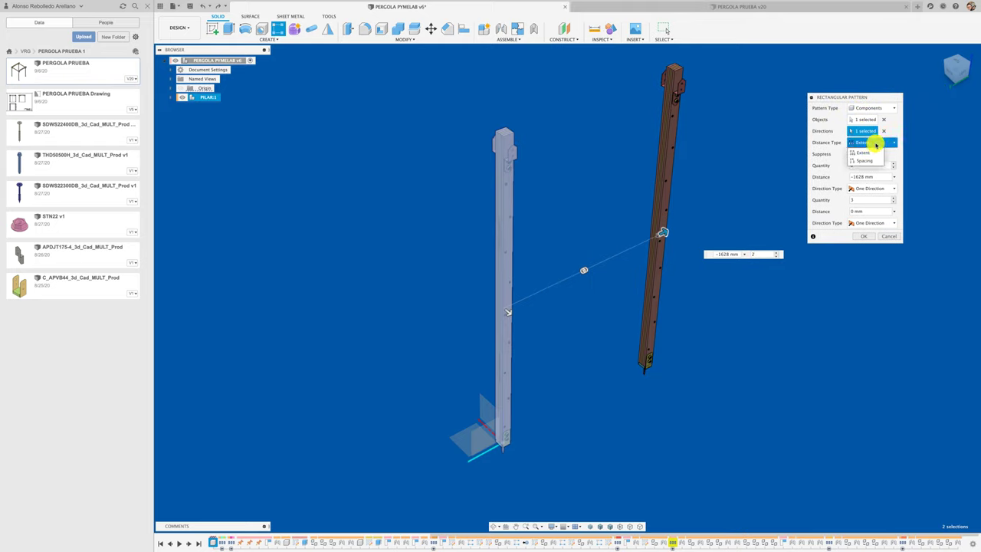
{"action": "left_click", "coordinate": [855, 153]}
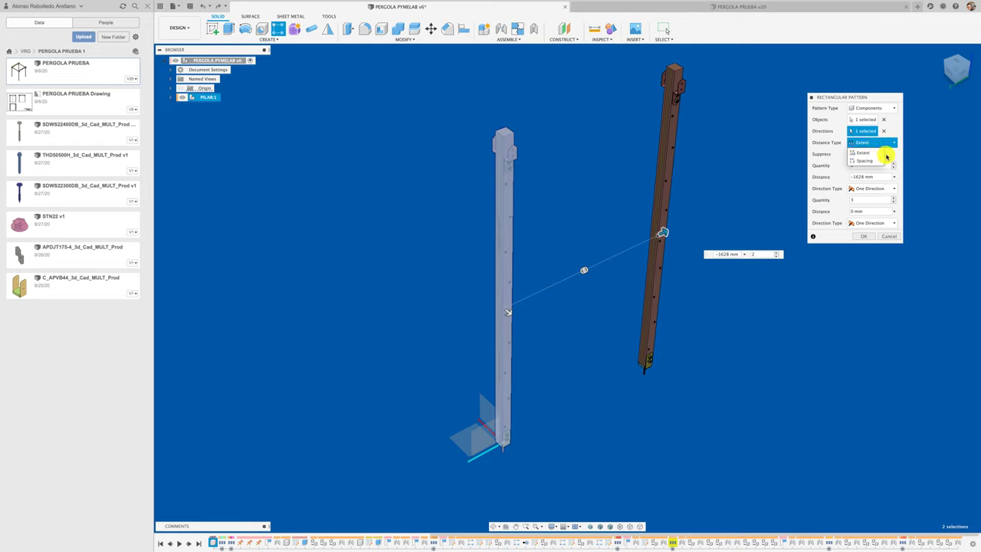
{"action": "left_click_drag", "start_coordinate": [876, 177], "coordinate": [836, 181]}
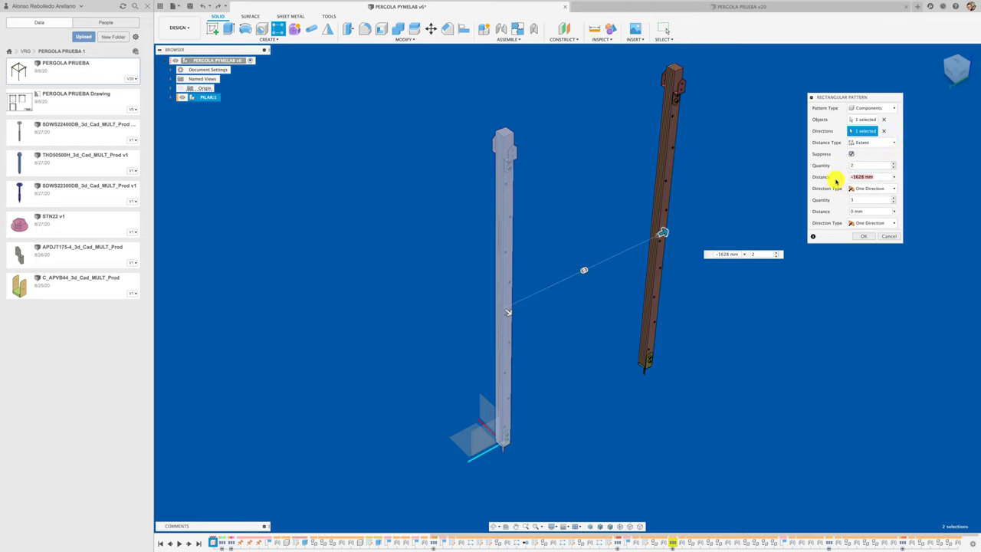
{"action": "type", "text": "-2"}
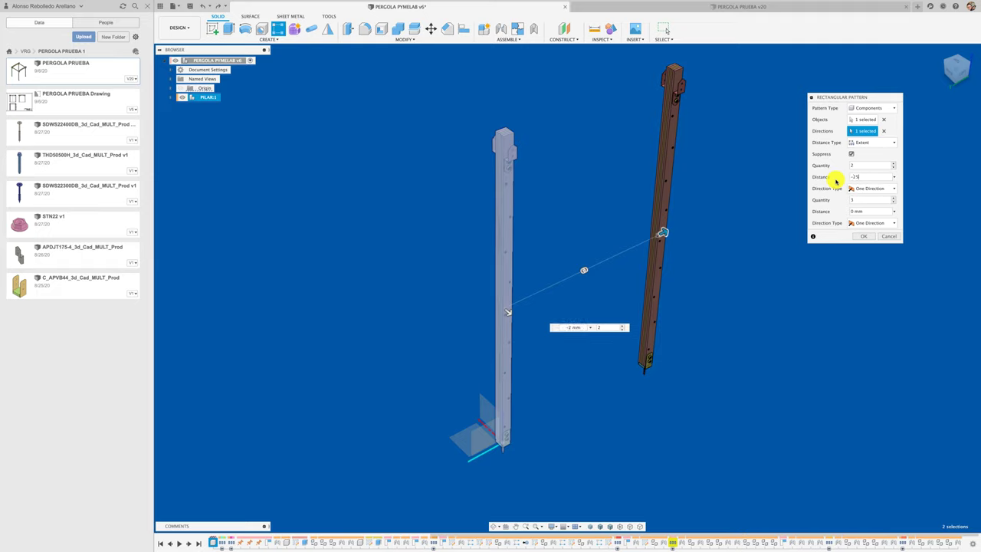
{"action": "type", "text": "500"}
{"action": "middle_click_drag", "start_coordinate": [833, 187], "coordinate": [801, 205], "text": "shift"}
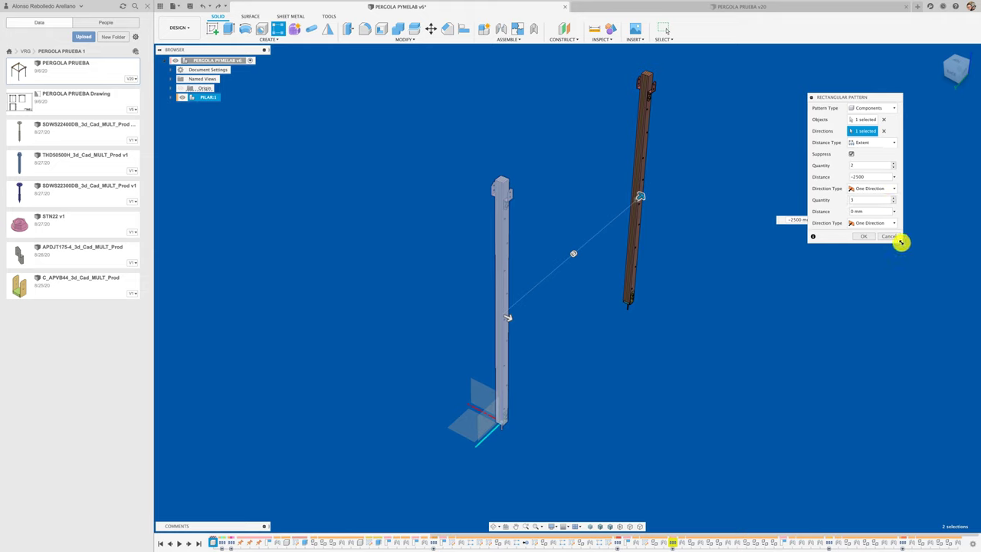
{"action": "left_click_drag", "start_coordinate": [900, 241], "coordinate": [917, 312]}
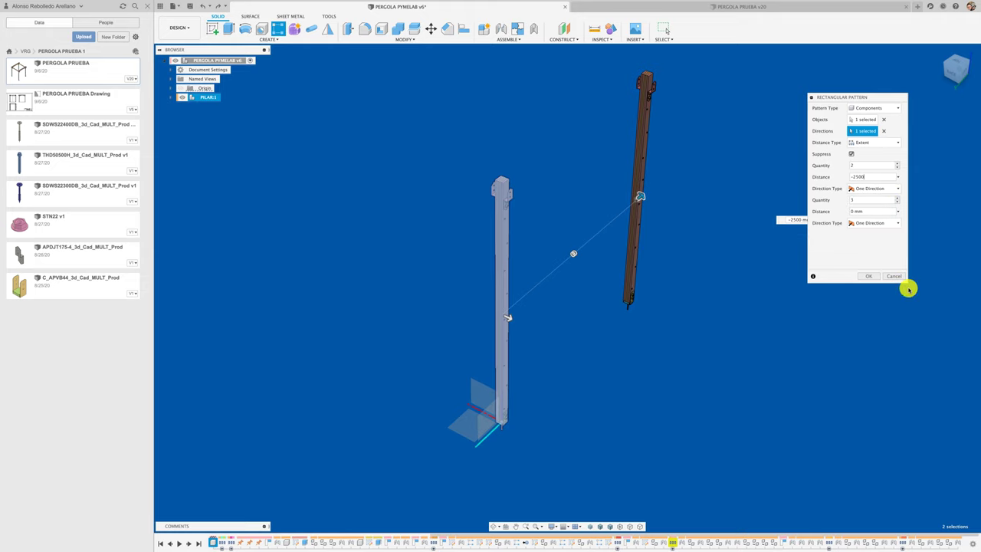
Set the second direction to 2 pillars at 2500 mm and commit the four-pillar pattern
{"action": "left_click", "coordinate": [875, 190]}
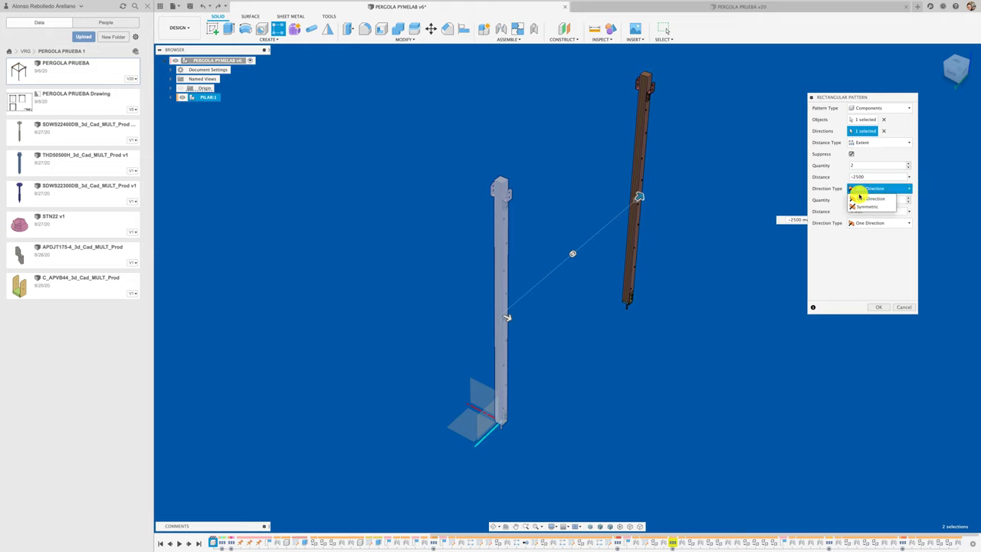
{"action": "mouse_move", "coordinate": [507, 317]}
{"action": "left_mouse_down"}
{"action": "mouse_move", "coordinate": [684, 391]}
{"action": "mouse_move", "coordinate": [700, 376]}
{"action": "left_mouse_up"}
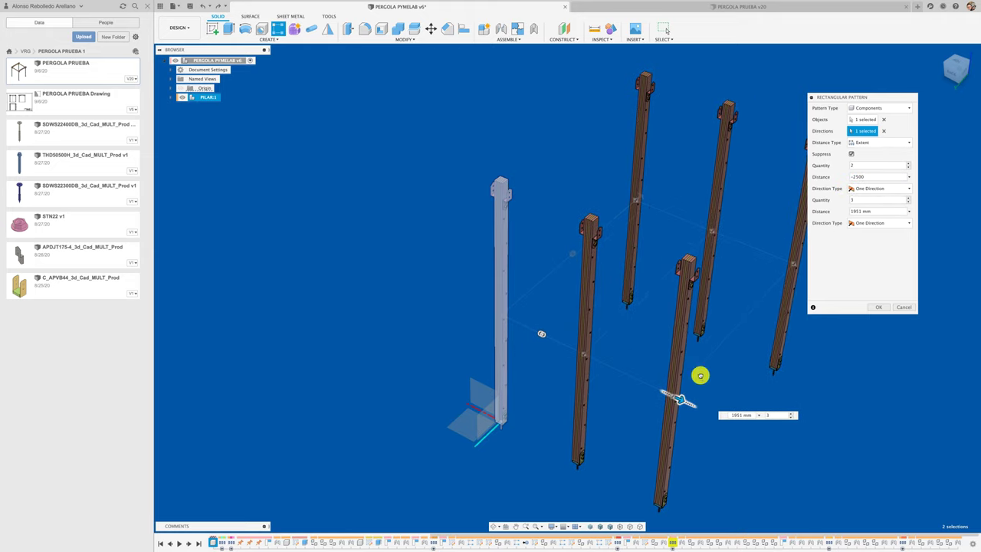
{"action": "type", "text": "3"}
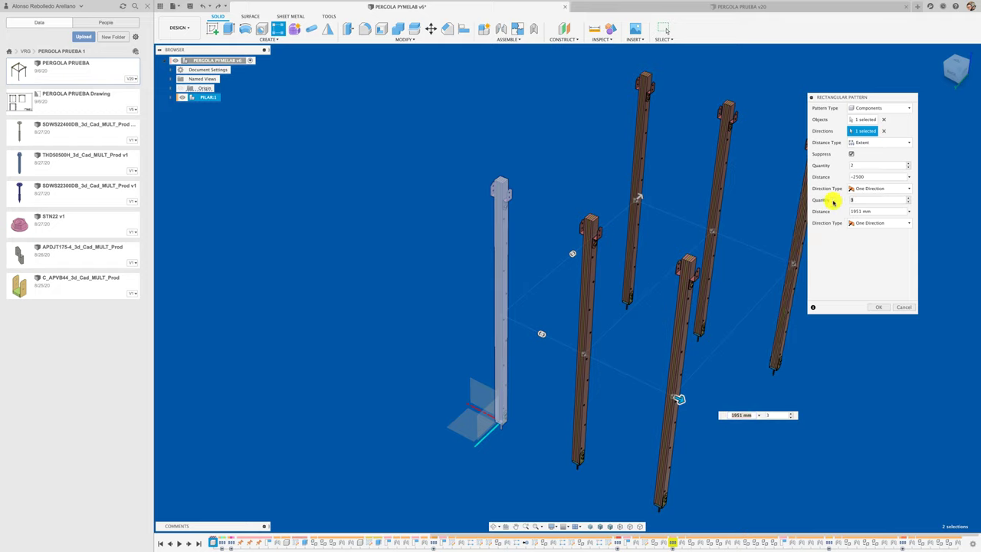
{"action": "left_click", "coordinate": [871, 211]}
{"action": "type", "text": "2"}
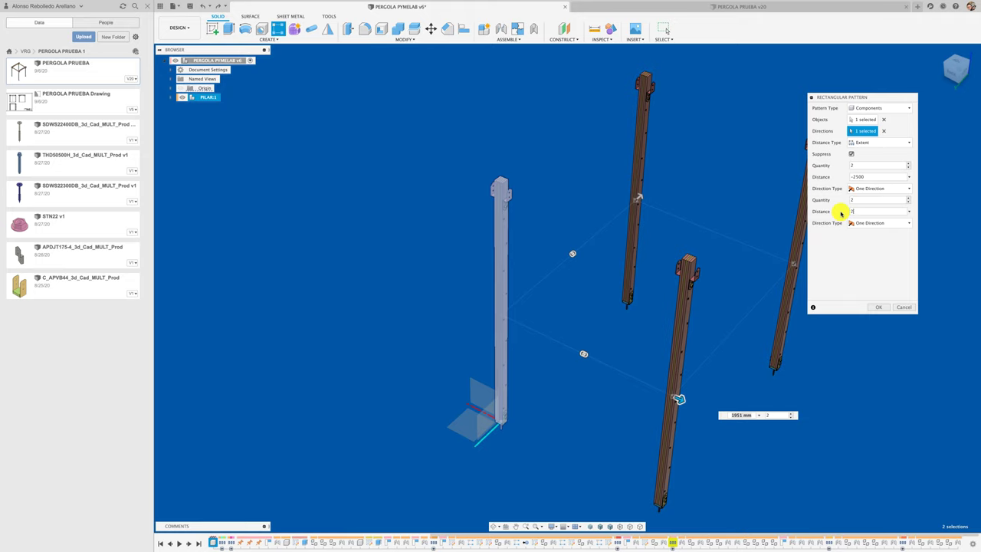
{"action": "type", "text": "500"}
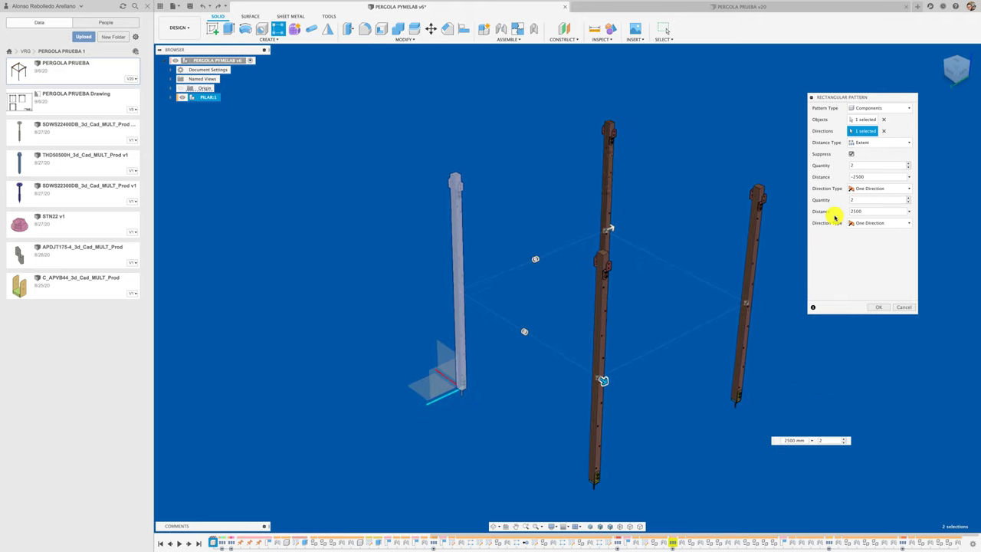
{"action": "left_click", "coordinate": [867, 308]}
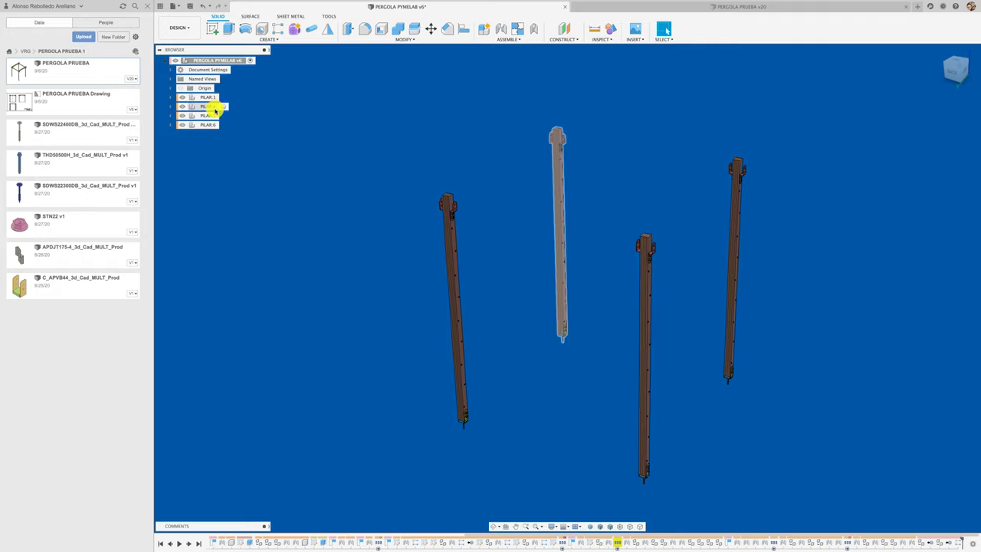
{"action": "left_click", "coordinate": [208, 107]}
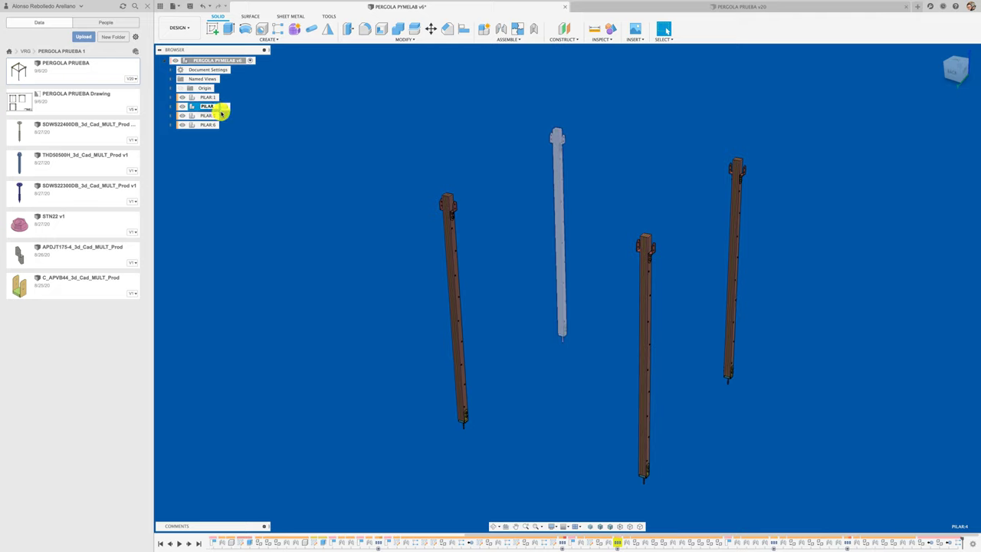
{"action": "left_click", "coordinate": [247, 151]}
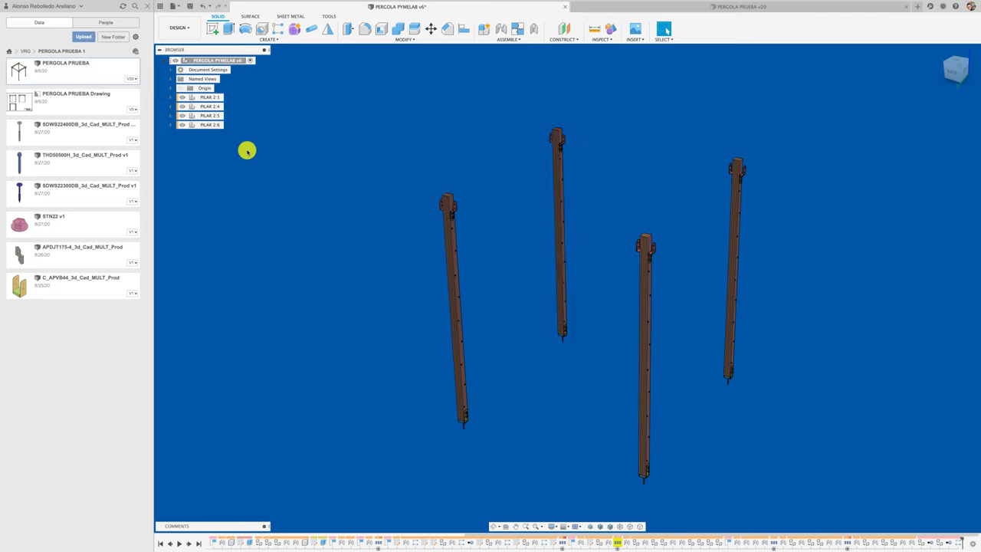
{"action": "left_click", "coordinate": [214, 98]}
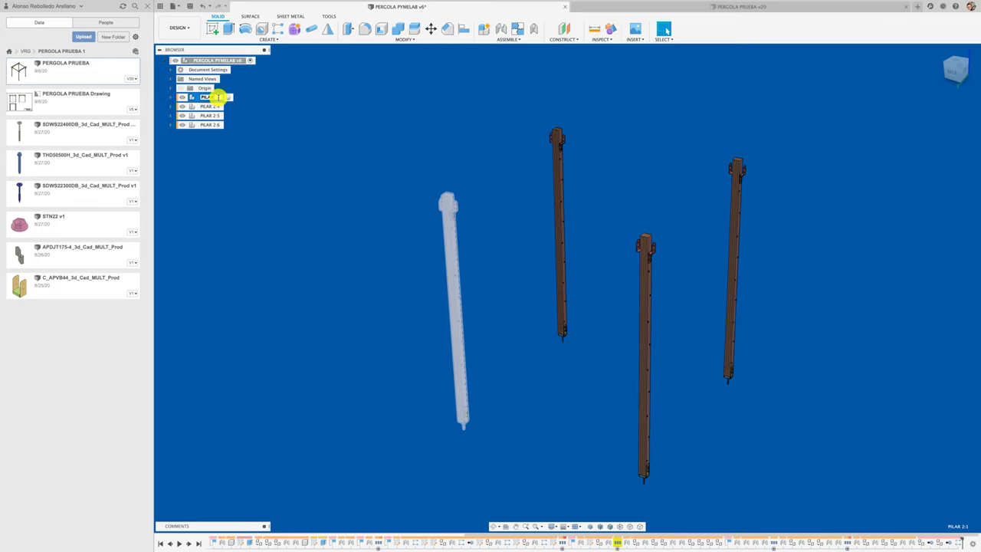
{"action": "left_click", "coordinate": [283, 163]}
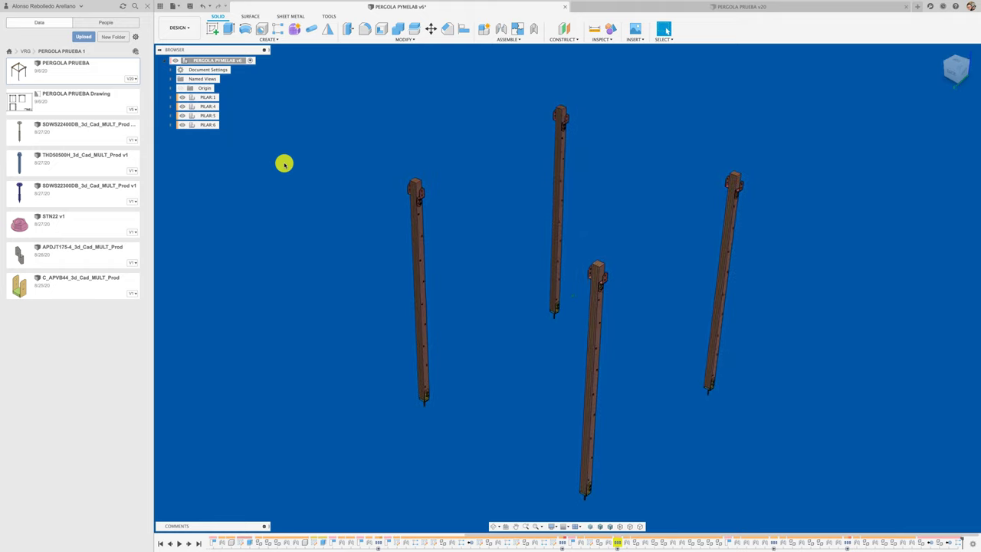
Create a new component named TRAVESAÑO SUPERIOR under the root pergola assembly
{"action": "right_click", "coordinate": [239, 61]}
{"action": "left_click", "coordinate": [264, 66]}
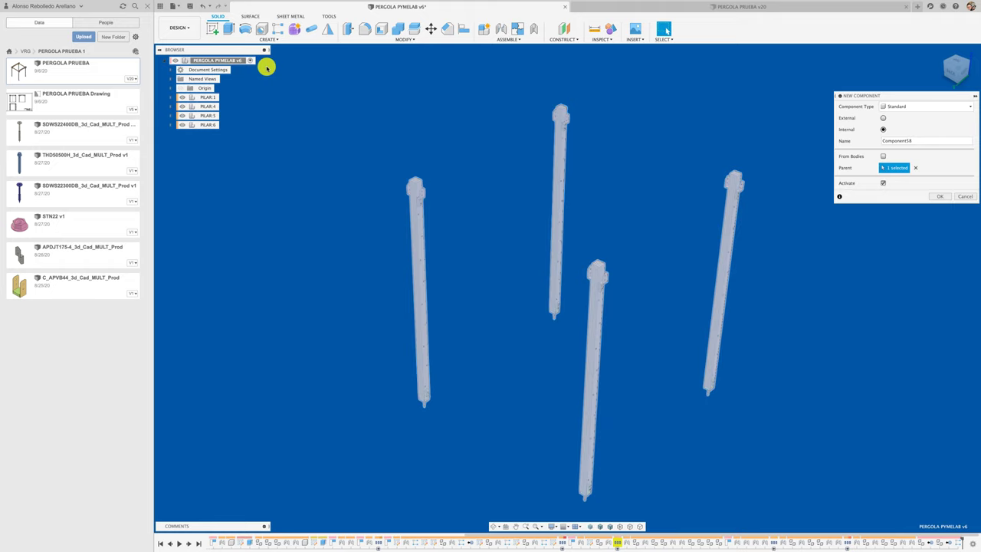
{"action": "left_click_drag", "start_coordinate": [892, 103], "coordinate": [837, 99]}
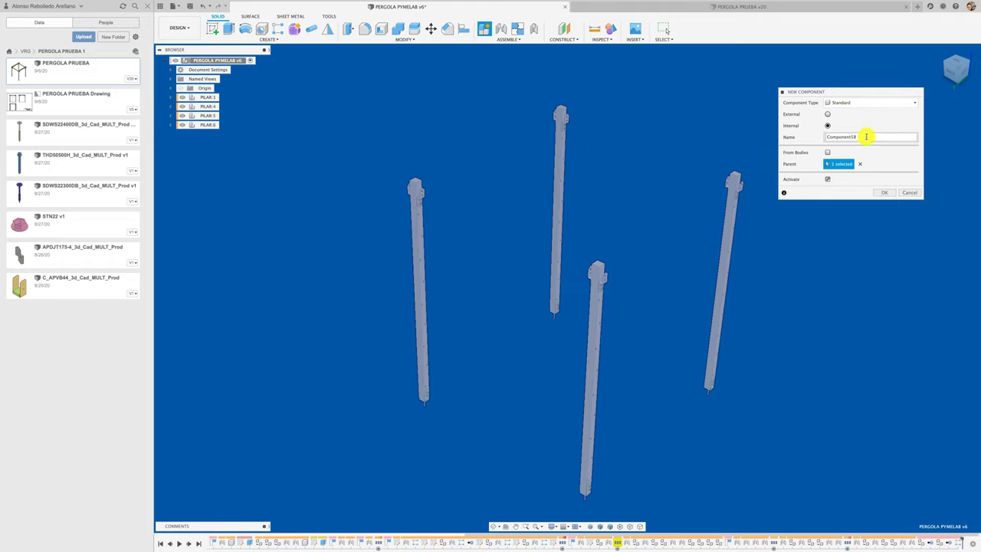
{"action": "left_click_drag", "start_coordinate": [864, 137], "coordinate": [805, 136]}
{"action": "type", "text": "TRAVESAÑO SUPERIOR"}
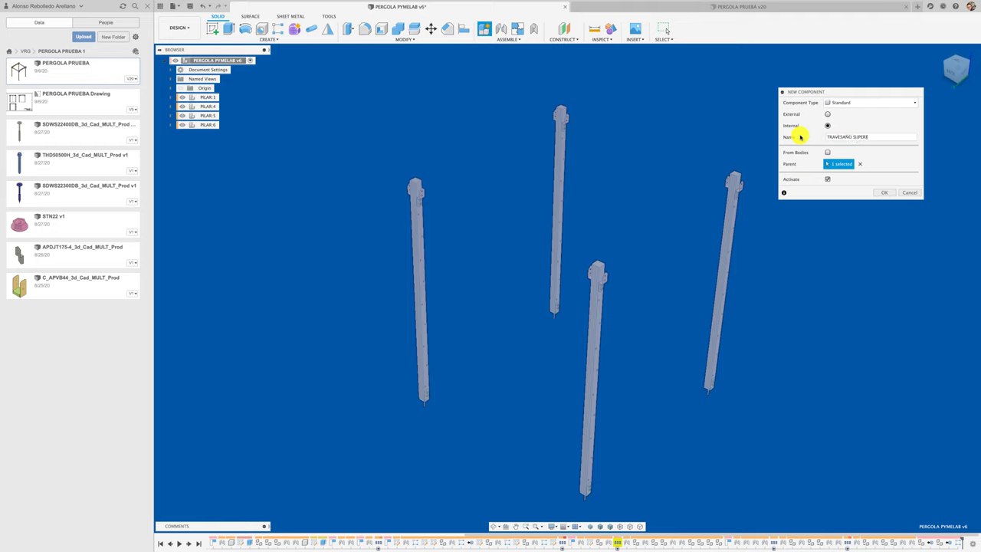
{"action": "left_click", "coordinate": [881, 193]}
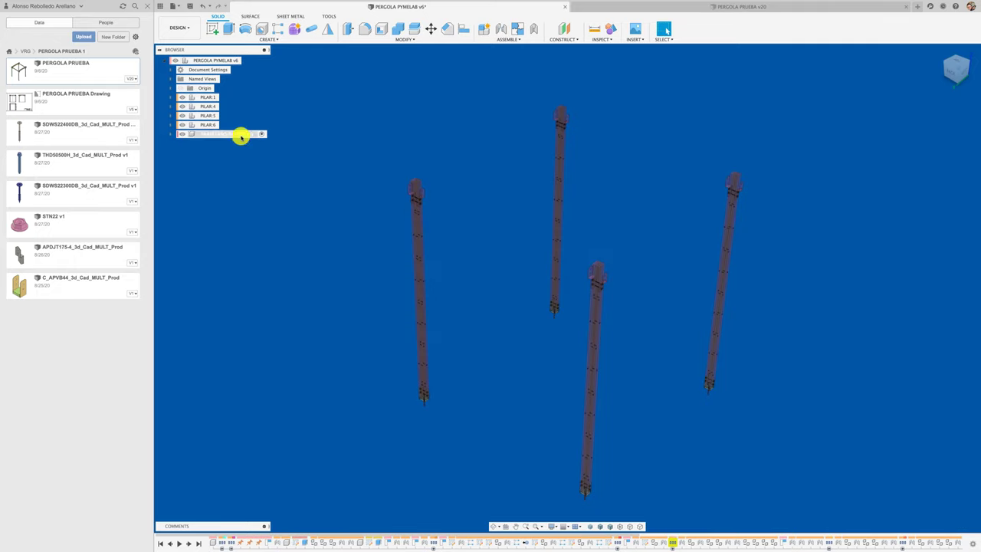
Create a component named T.SUPERIOR nested inside TRAVESAÑO SUPERIOR:1
{"action": "right_click", "coordinate": [237, 134]}
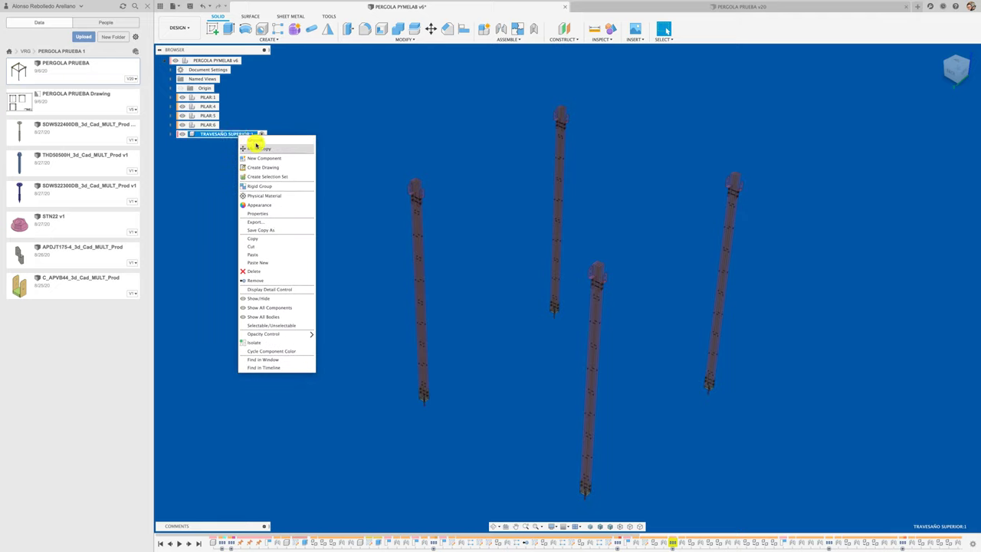
{"action": "left_click", "coordinate": [263, 158]}
{"action": "double_click", "coordinate": [860, 136]}
{"action": "type", "text": "T.SUPERIOR"}
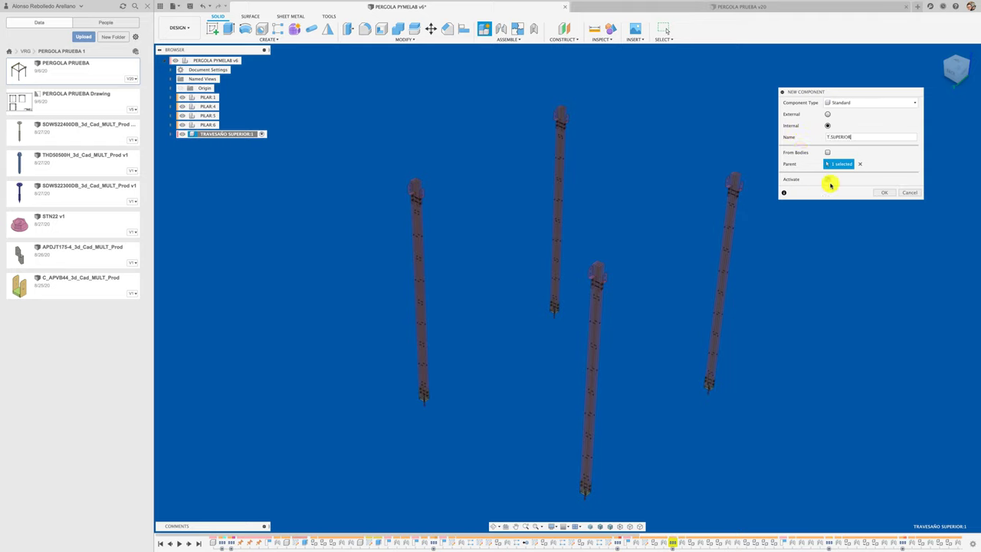
{"action": "left_click", "coordinate": [884, 192]}
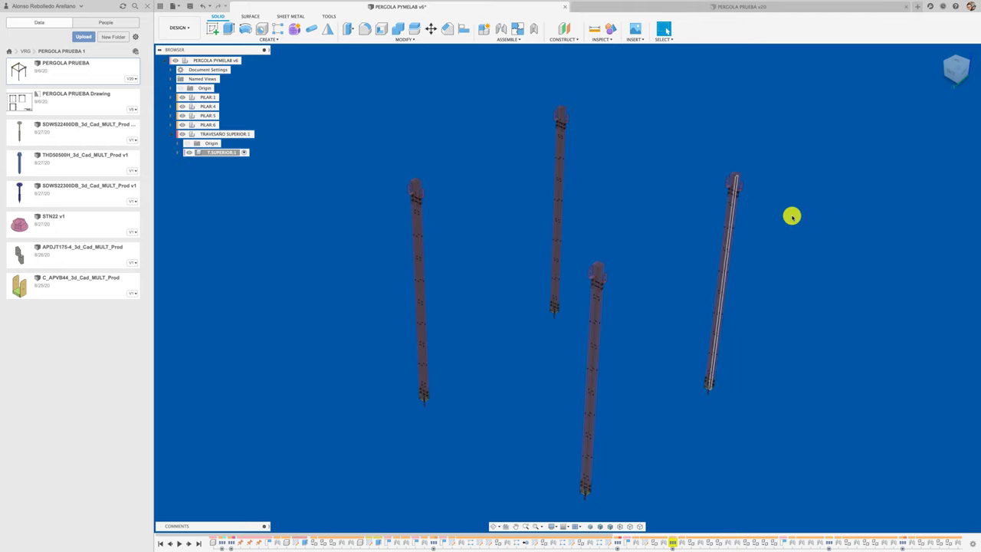
{"action": "middle_click_drag", "start_coordinate": [368, 142], "coordinate": [228, 153], "text": "shift"}
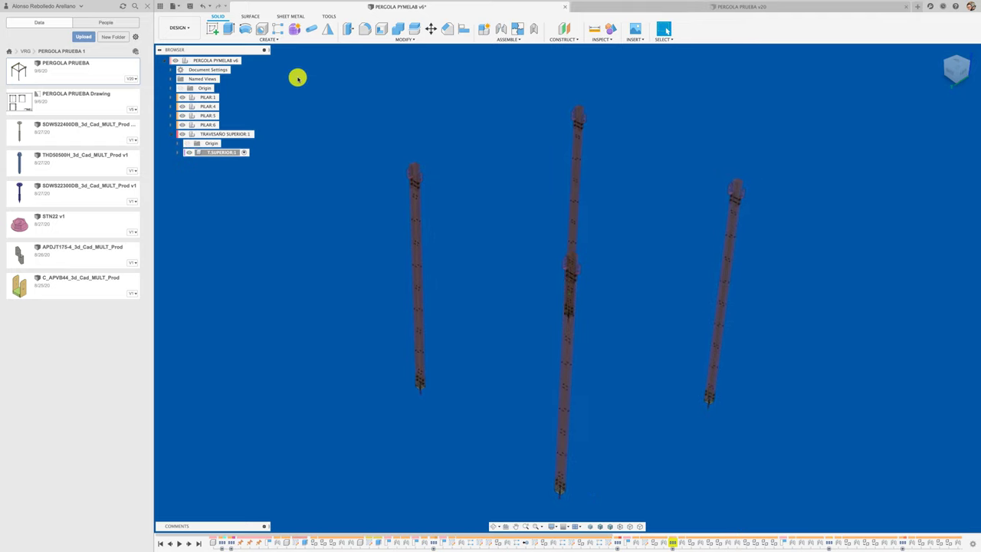
{"action": "left_click", "coordinate": [212, 29]}
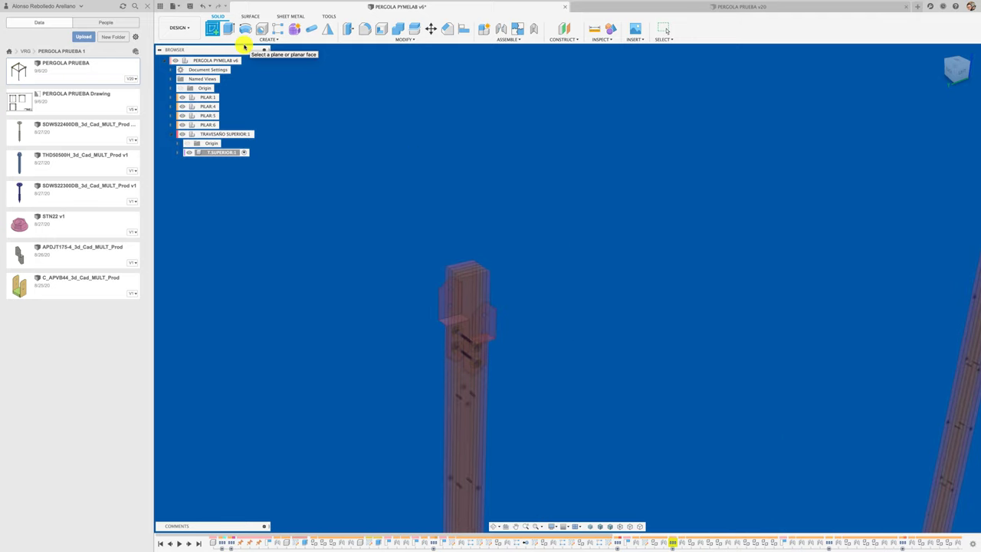
Sketch on the pillar's face, viewed from the left with both pillars framed
{"action": "left_click", "coordinate": [468, 308]}
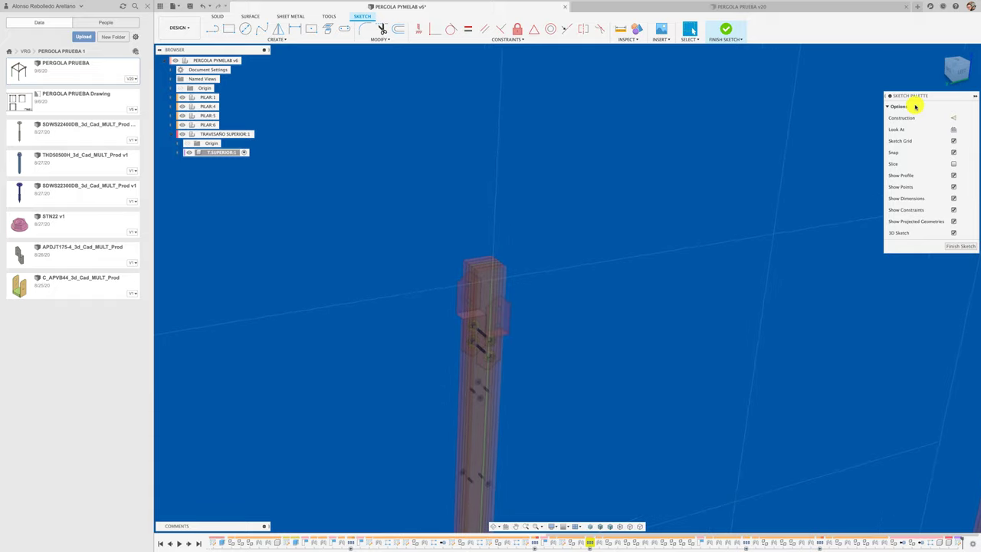
{"action": "left_click", "coordinate": [959, 71]}
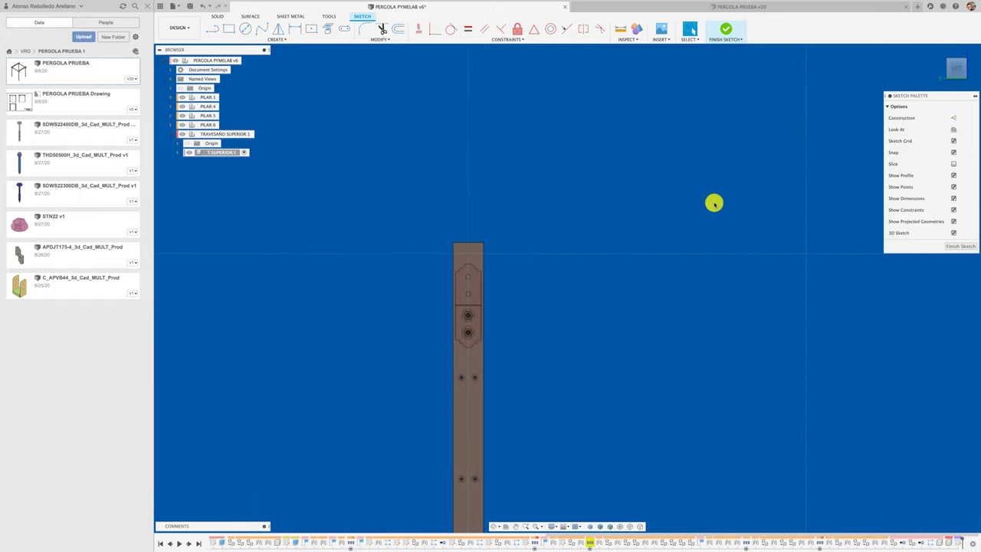
{"action": "scroll", "coordinate": [598, 211], "scroll_direction": "down", "scroll_amount": 3}
{"action": "mouse_move", "coordinate": [623, 194]}
{"action": "middle_mouse_down"}
{"action": "mouse_move", "coordinate": [519, 177]}
{"action": "mouse_move", "coordinate": [517, 160]}
{"action": "middle_mouse_up"}
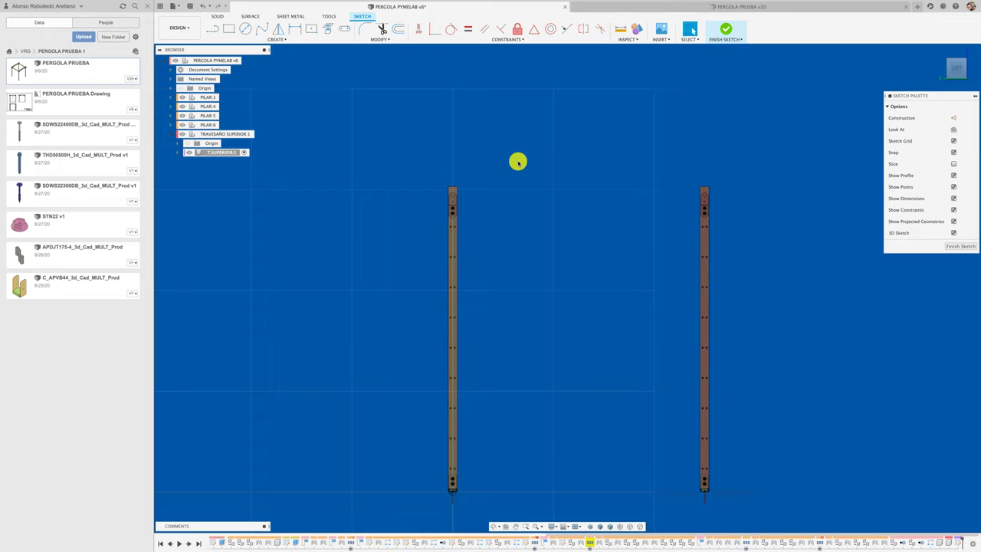
{"action": "scroll", "coordinate": [518, 162], "scroll_direction": "up", "scroll_amount": 1}
{"action": "scroll", "coordinate": [518, 162], "scroll_direction": "up", "scroll_amount": 1}
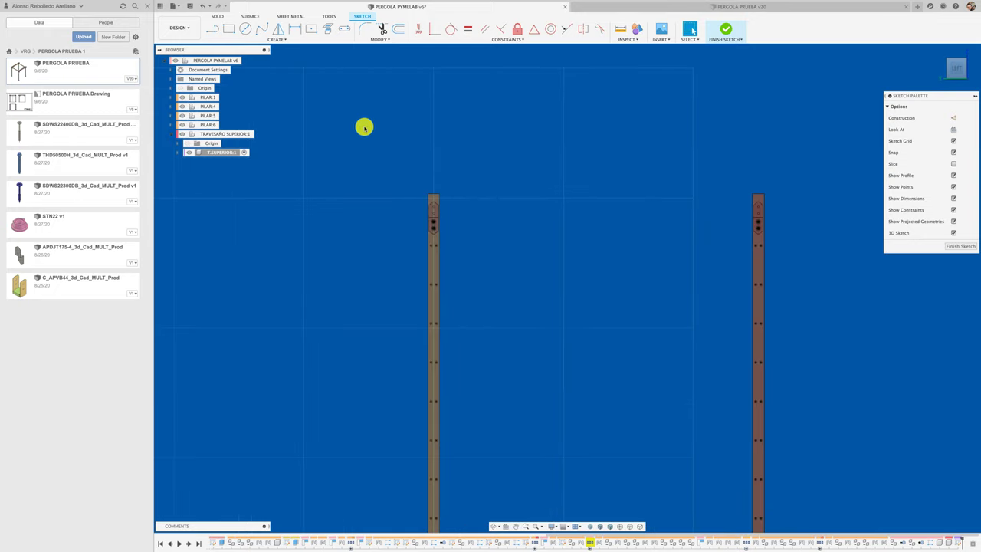
{"action": "left_click", "coordinate": [211, 28]}
{"action": "scroll", "coordinate": [468, 181], "scroll_direction": "up", "scroll_amount": 1}
{"action": "scroll", "coordinate": [469, 181], "scroll_direction": "up", "scroll_amount": 1}
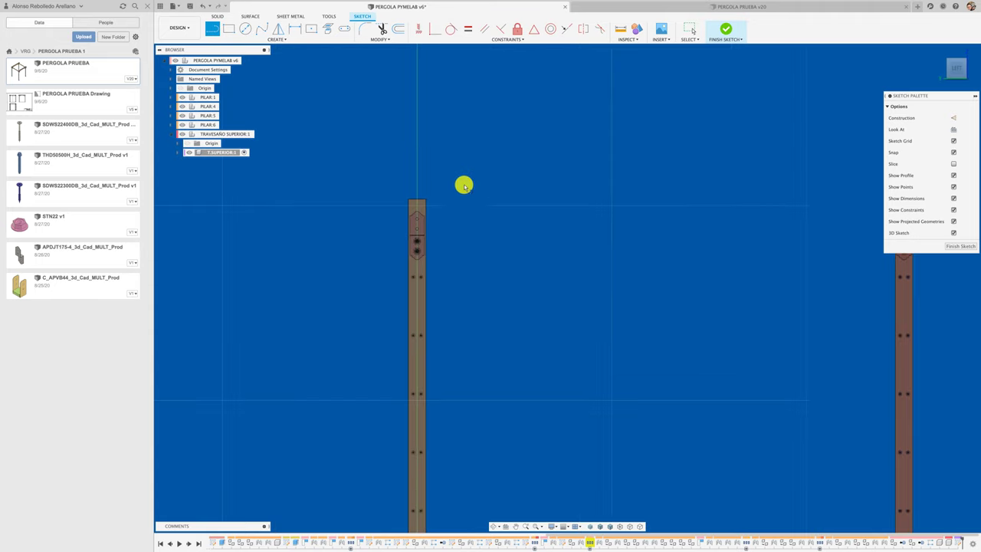
Draw a construction line joining the two pillar tops
{"action": "left_click", "coordinate": [426, 200]}
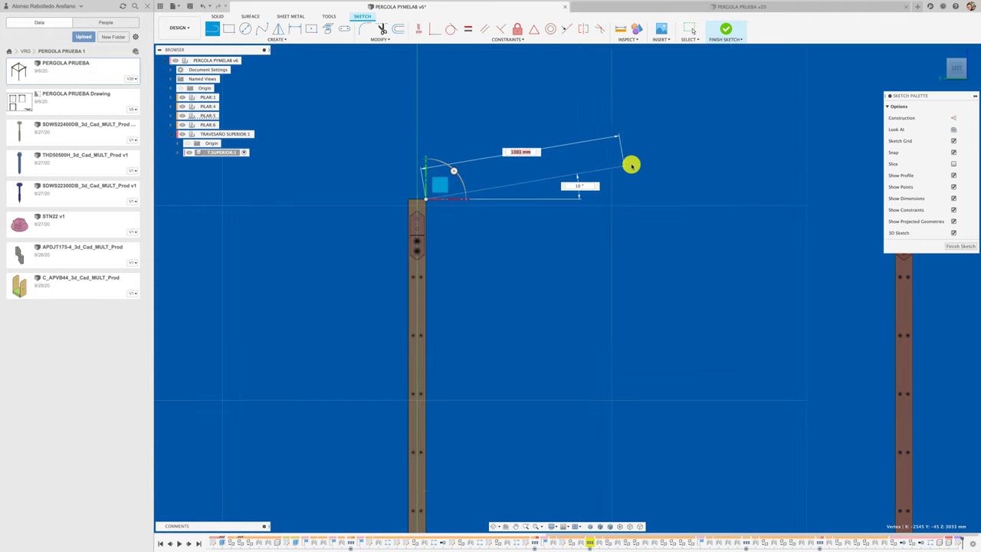
{"action": "middle_click_drag", "start_coordinate": [630, 161], "coordinate": [444, 155]}
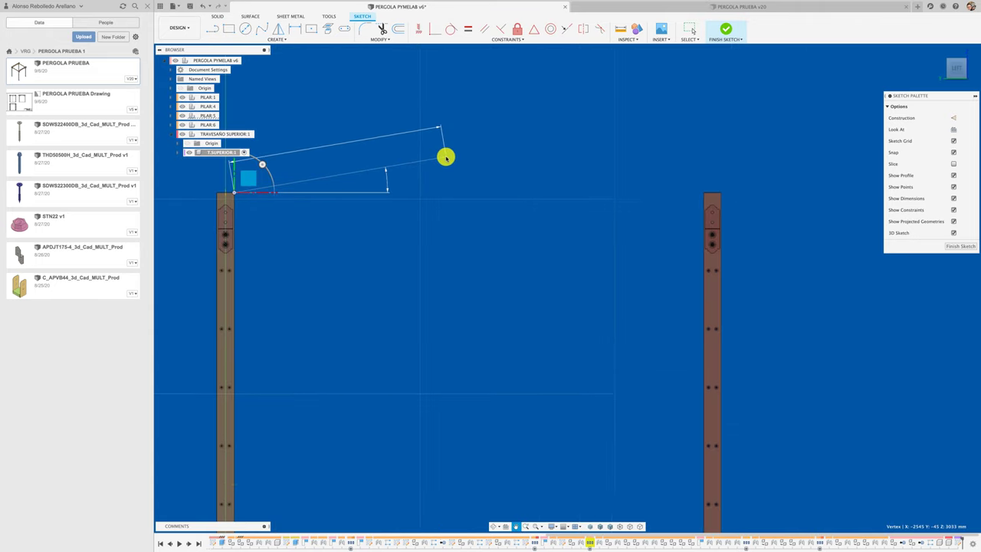
{"action": "left_click", "coordinate": [705, 195]}
{"action": "key", "text": "Escape"}
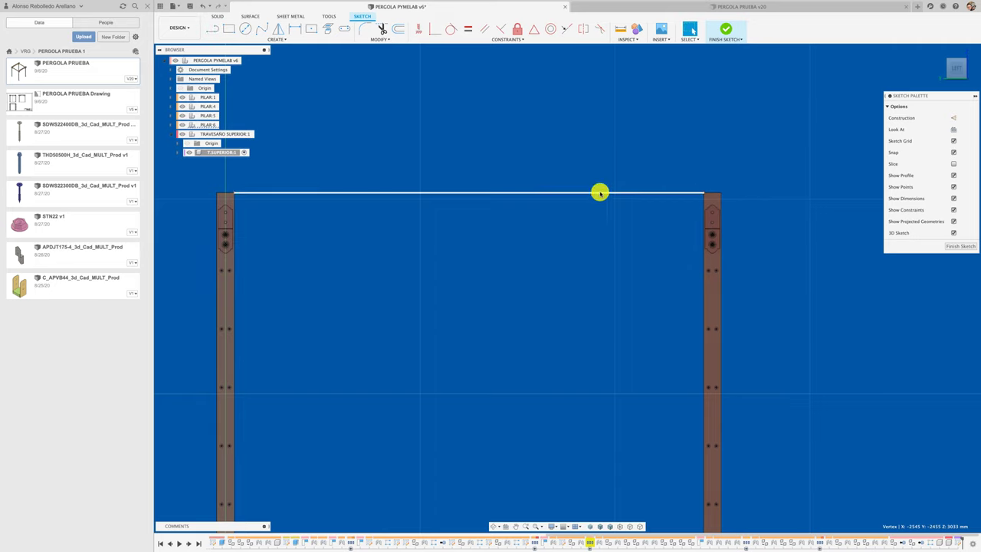
{"action": "left_click", "coordinate": [600, 195]}
{"action": "left_click", "coordinate": [953, 118]}
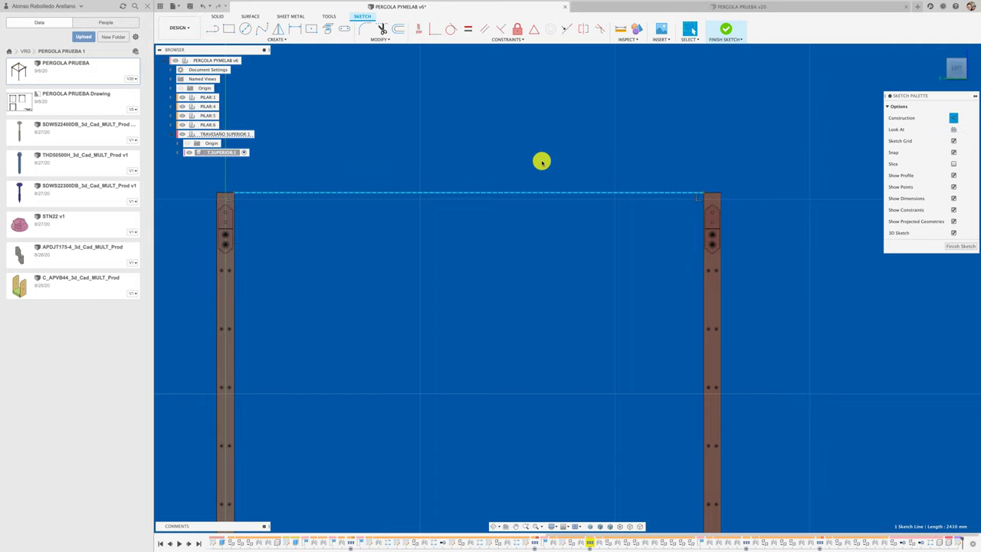
Draw the 185 mm vertical right edge of the beam outline
{"action": "key", "text": "l"}
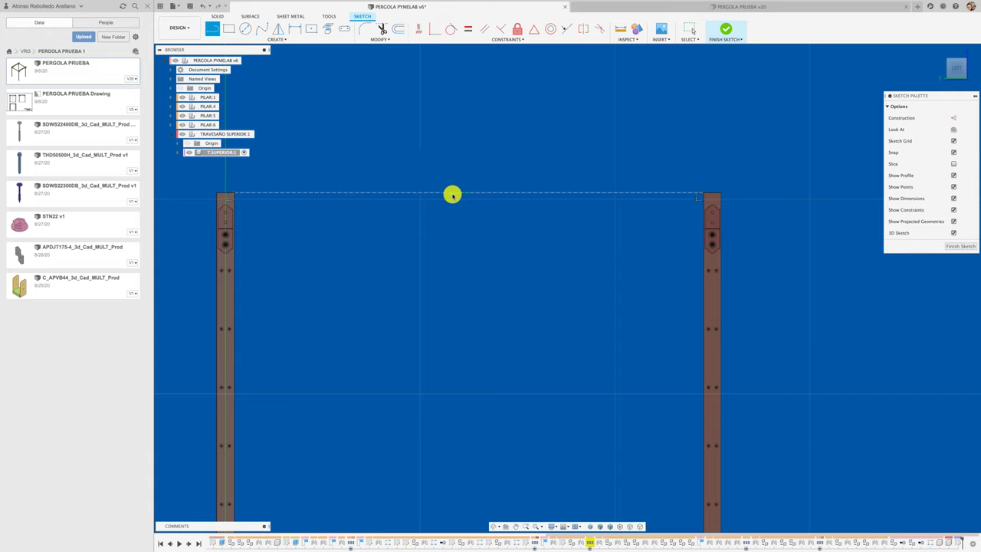
{"action": "left_click", "coordinate": [469, 193]}
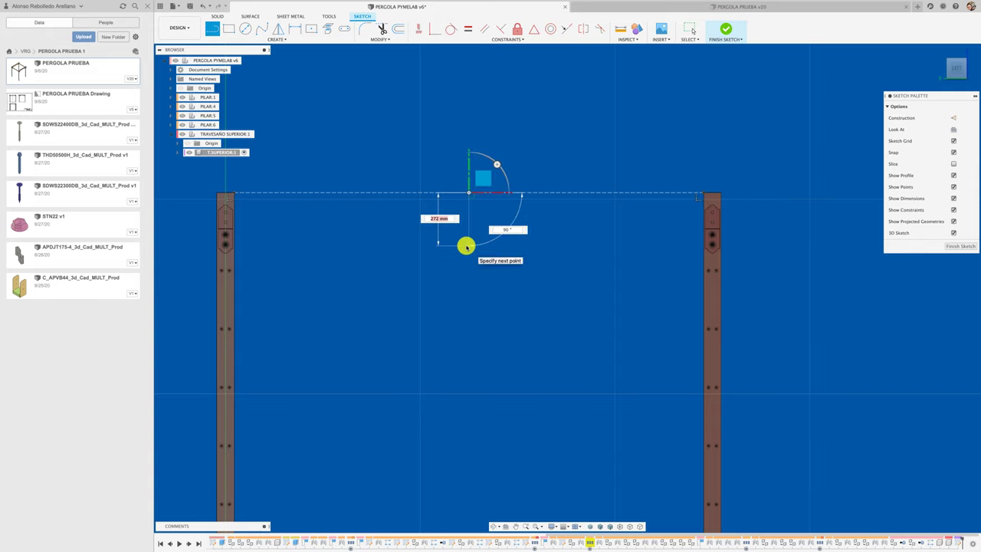
{"action": "type", "text": "5"}
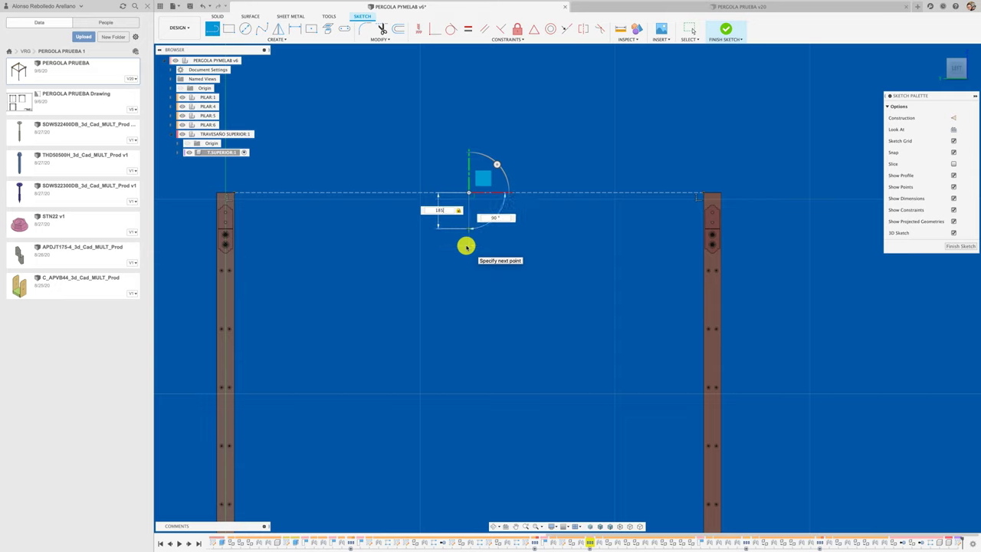
{"action": "key", "text": "Return"}
{"action": "key", "text": "Escape"}
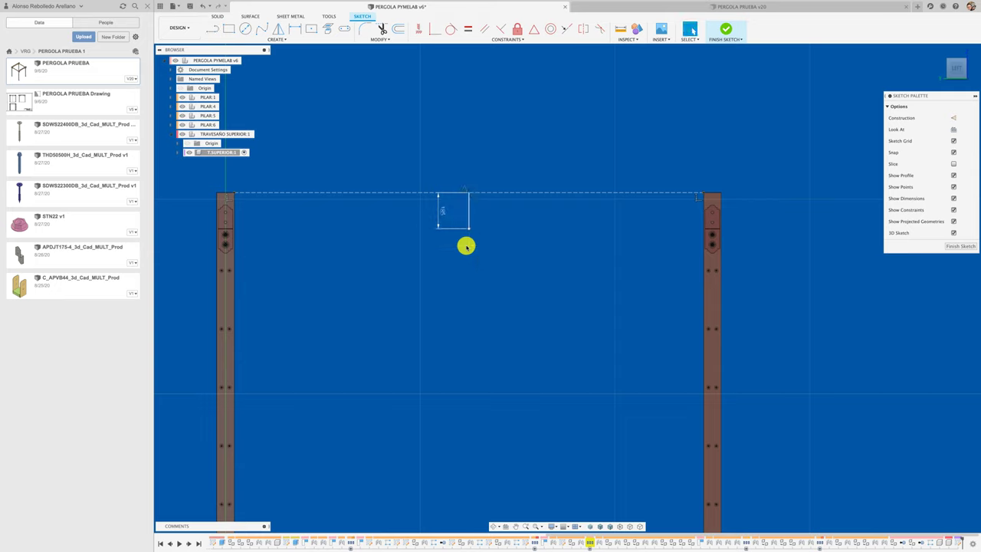
Draw the 1500 mm bottom edge and the vertical left edge of the beam
{"action": "left_click_drag", "start_coordinate": [468, 230], "coordinate": [287, 232]}
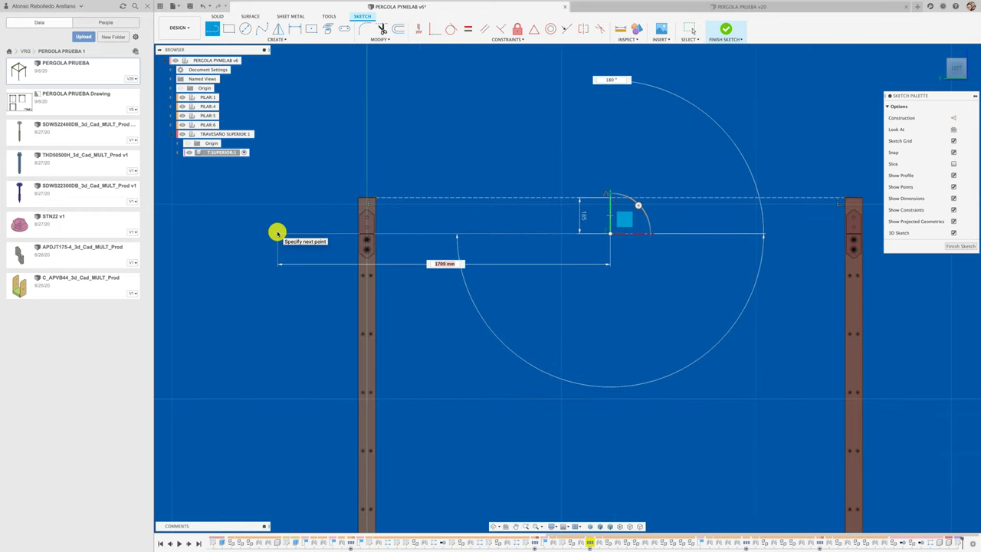
{"action": "type", "text": "1500"}
{"action": "key", "text": "Tab"}
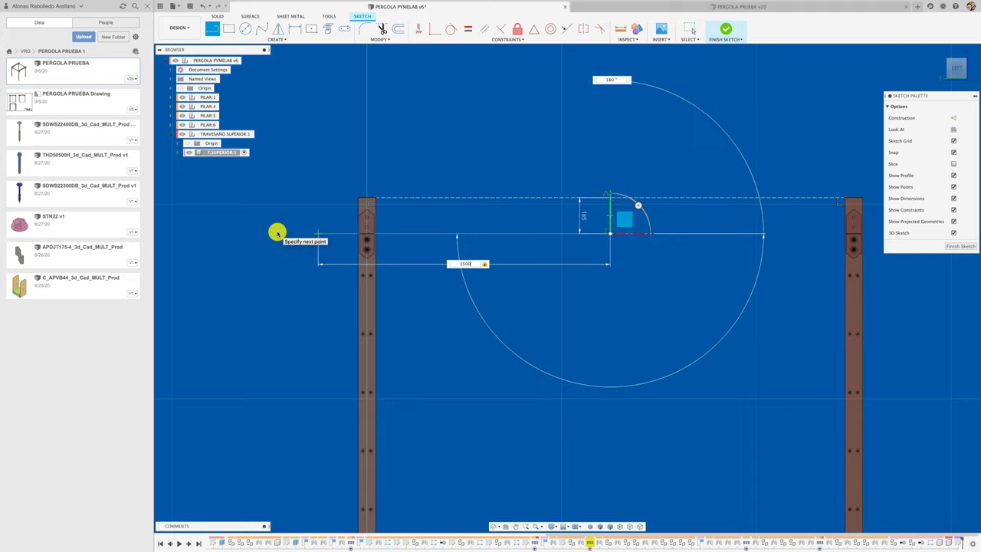
{"action": "key", "text": "Return"}
{"action": "key", "text": "Escape"}
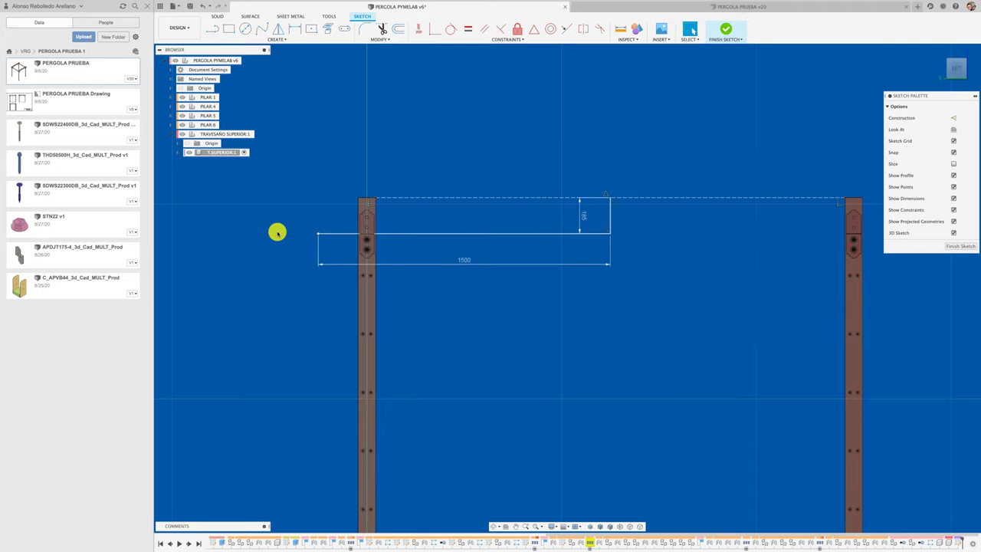
{"action": "left_click", "coordinate": [316, 234]}
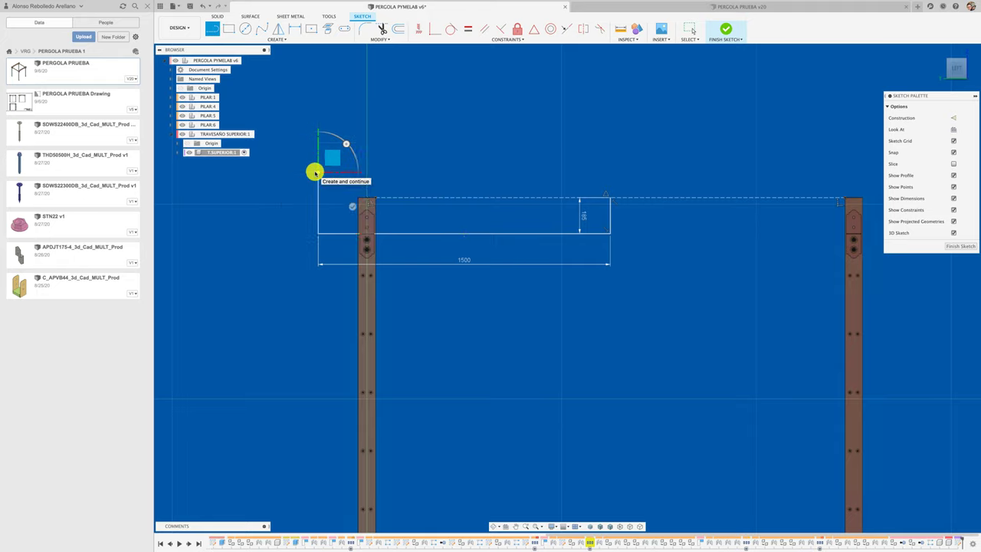
{"action": "left_click", "coordinate": [316, 173]}
{"action": "key", "text": "Escape"}
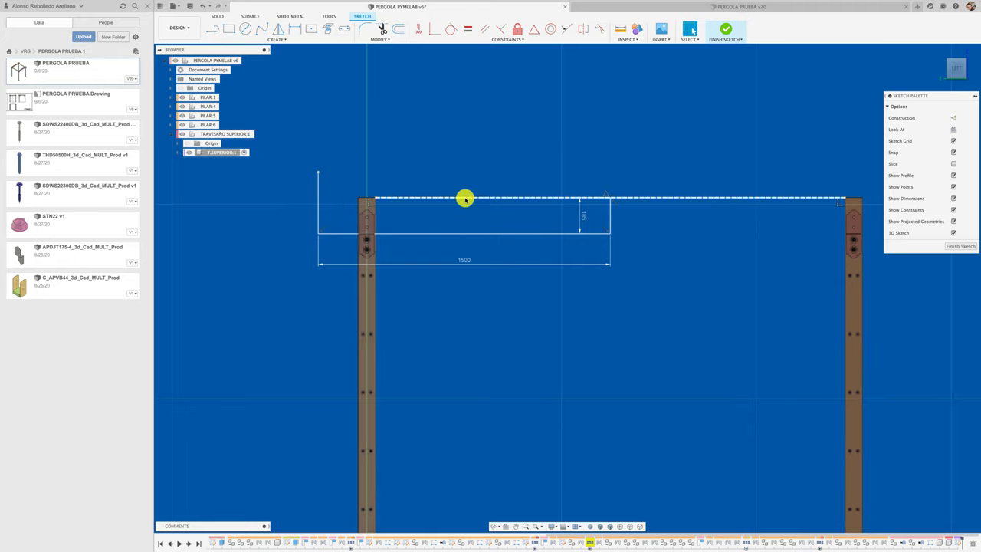
Delete the construction line, close the outline with a top edge, and trim the leftover stub
{"action": "left_click", "coordinate": [465, 199]}
{"action": "key", "text": "Delete"}
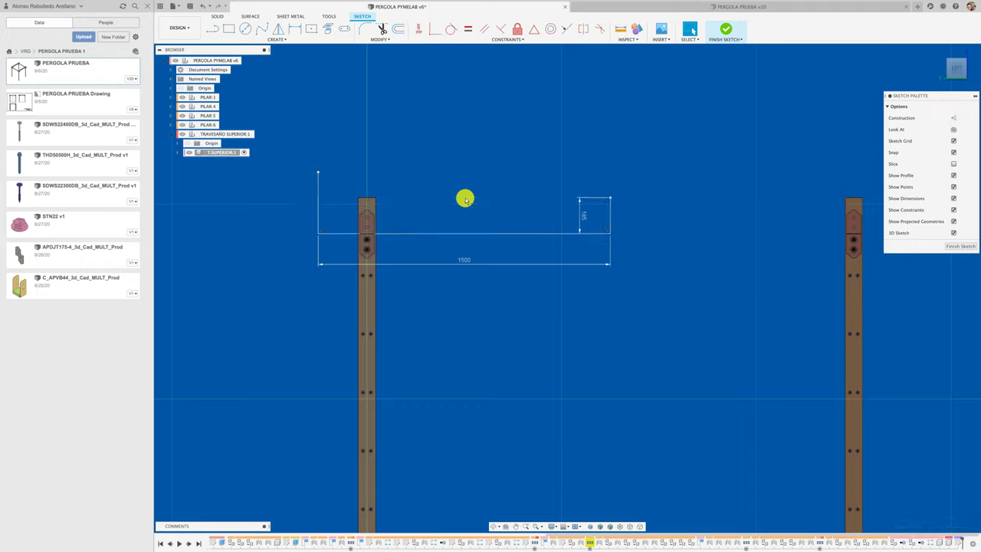
{"action": "key", "text": "l"}
{"action": "left_click", "coordinate": [609, 199]}
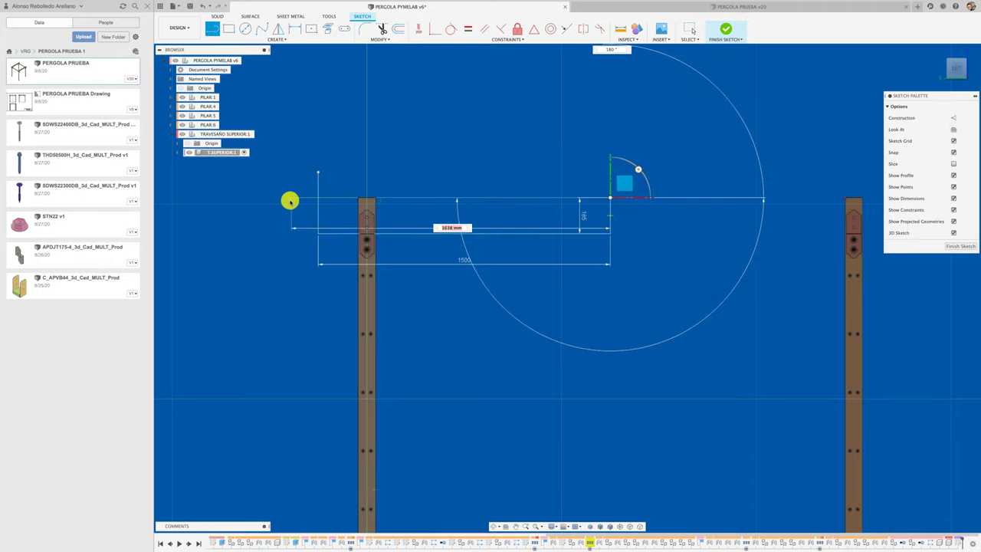
{"action": "left_click", "coordinate": [289, 201]}
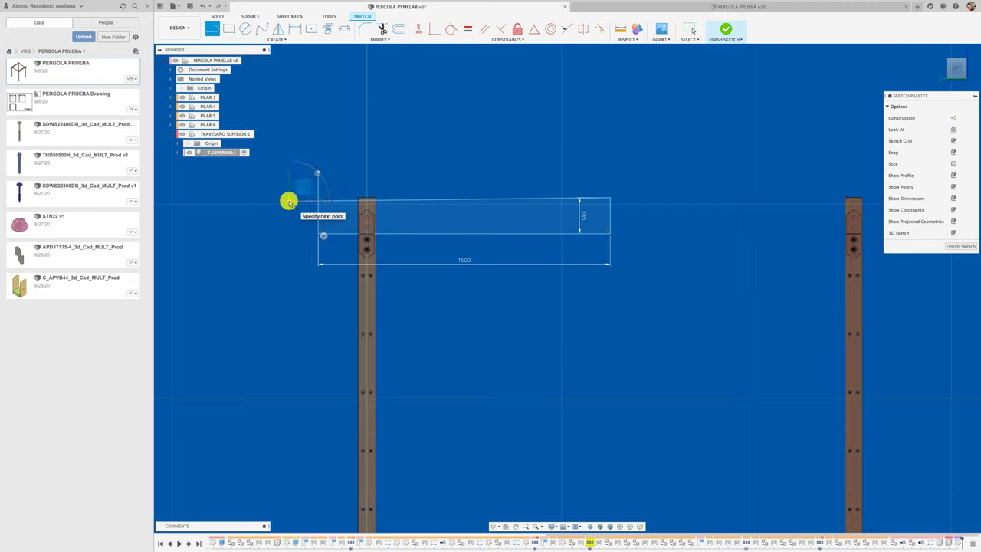
{"action": "key", "text": "Escape"}
{"action": "key", "text": "Delete"}
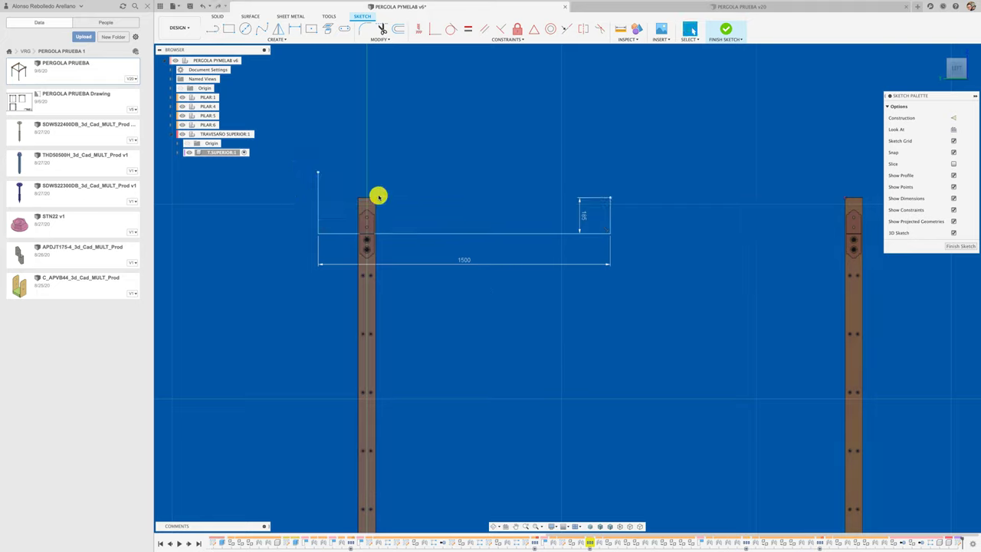
{"action": "left_click", "coordinate": [610, 198]}
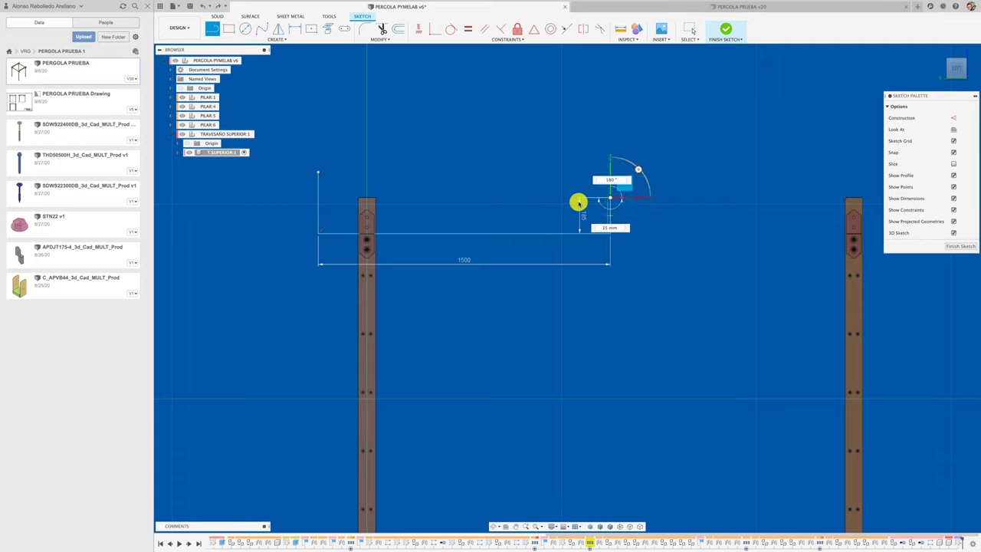
{"action": "left_click", "coordinate": [282, 197]}
{"action": "key", "text": "Escape"}
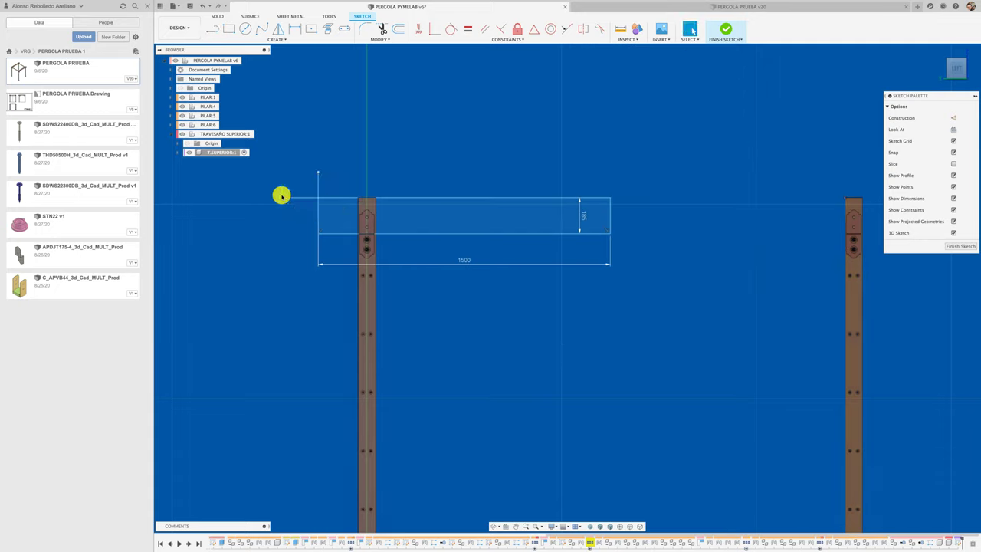
{"action": "left_click", "coordinate": [313, 190]}
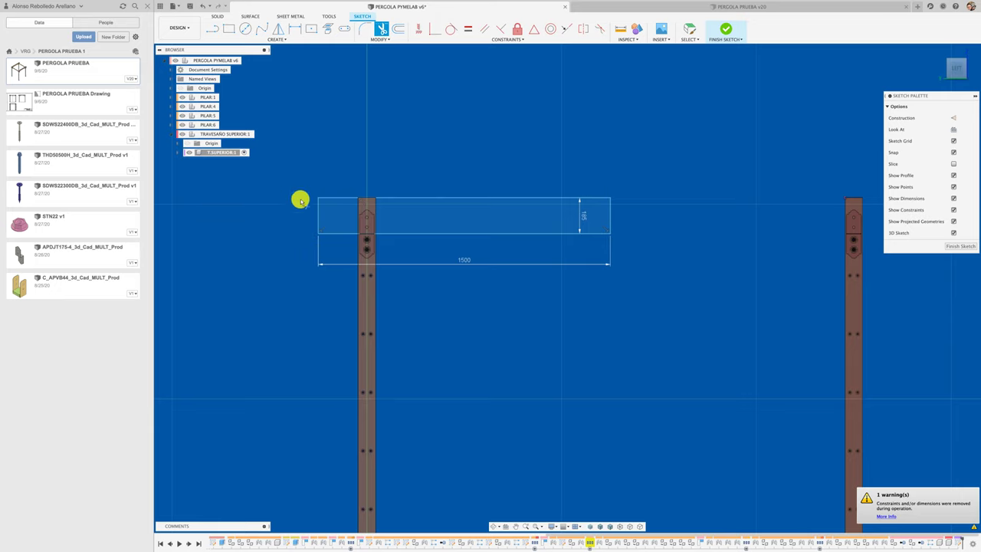
Mirror the outline's top, left and bottom edges about its right edge, then delete the middle line
{"action": "left_click", "coordinate": [277, 32]}
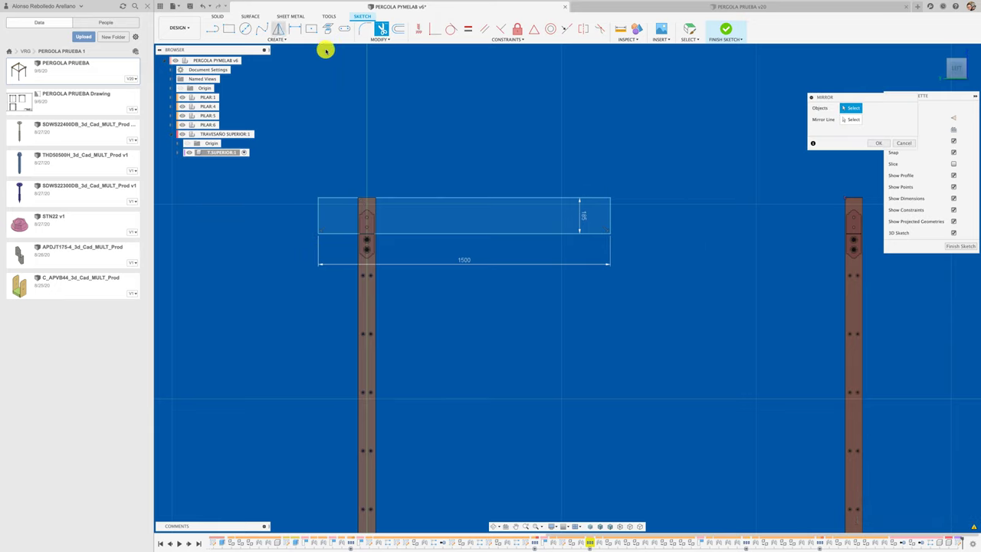
{"action": "left_click", "coordinate": [572, 199]}
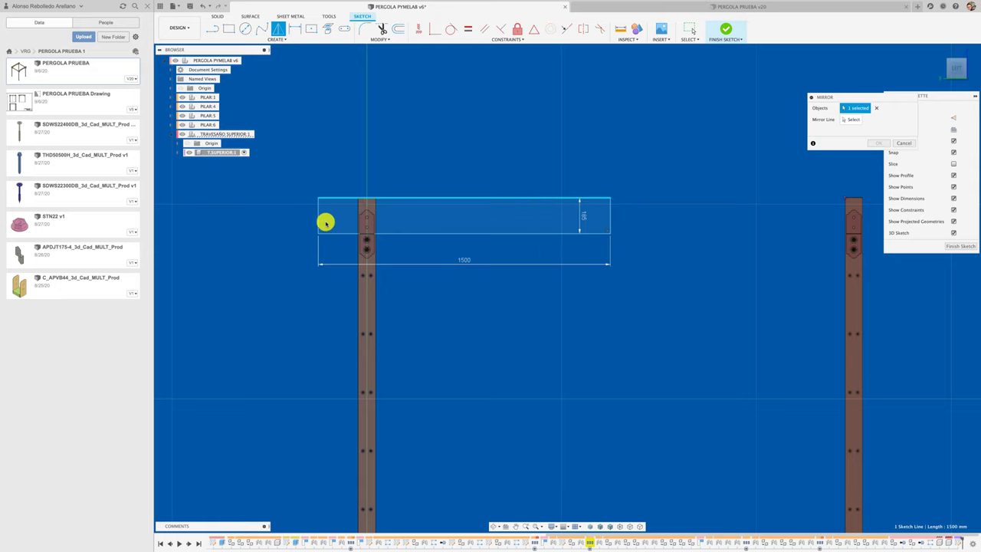
{"action": "left_click", "coordinate": [319, 220]}
{"action": "left_click", "coordinate": [414, 232]}
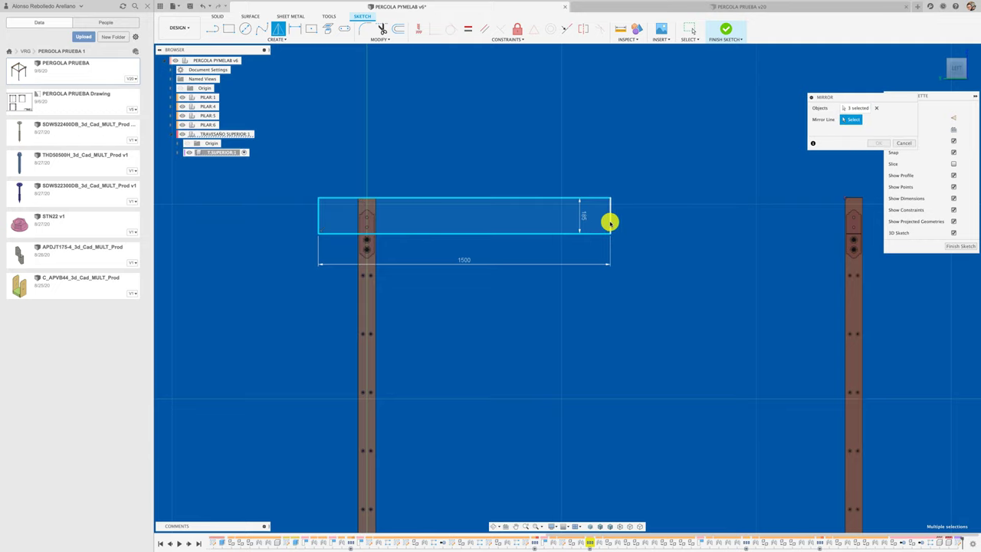
{"action": "left_click", "coordinate": [609, 222]}
{"action": "middle_click_drag", "start_coordinate": [626, 263], "coordinate": [582, 226]}
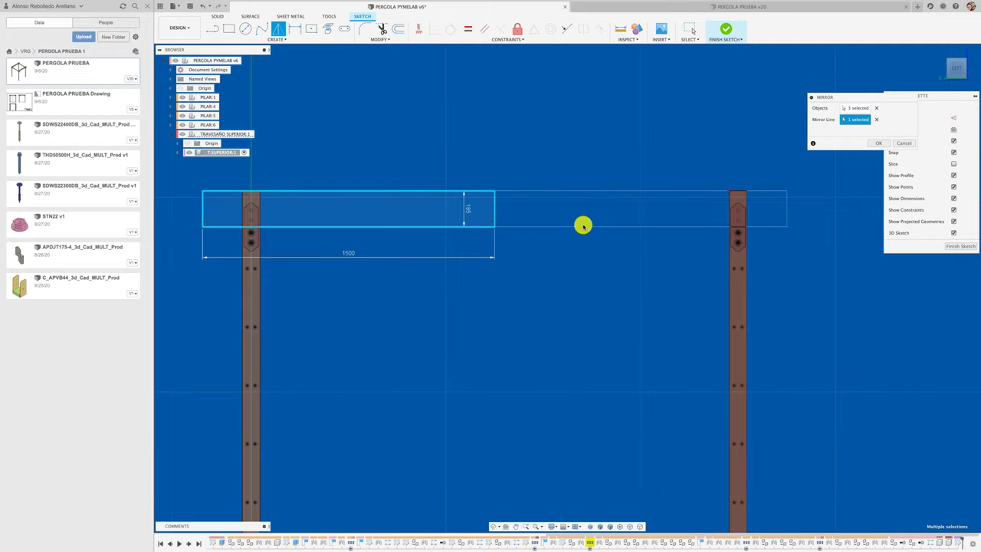
{"action": "left_click", "coordinate": [879, 143]}
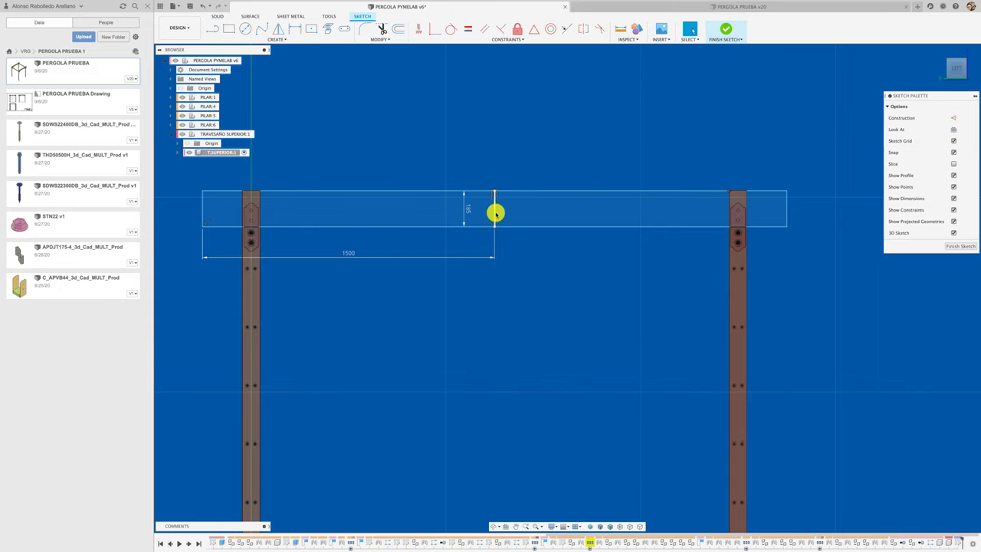
{"action": "key", "text": "Delete"}
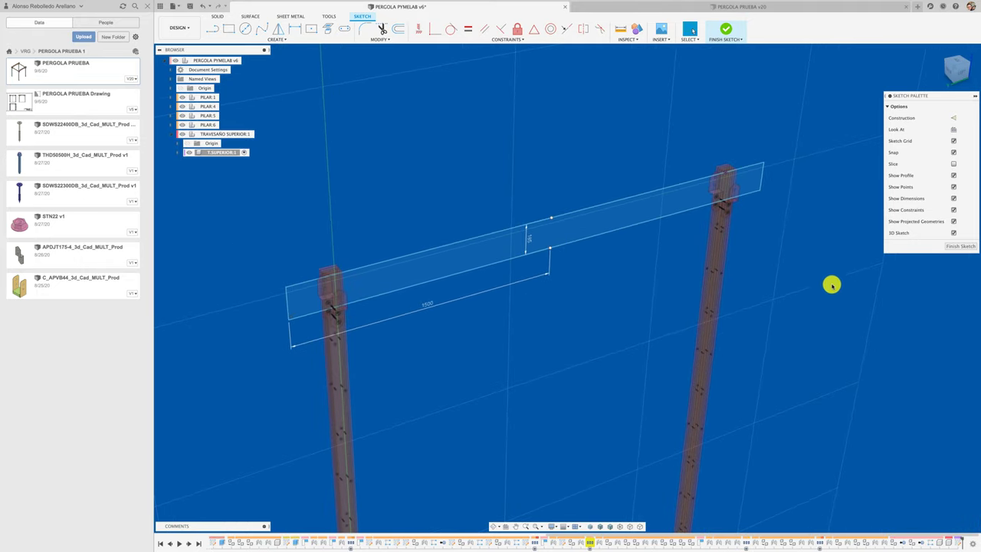
Finish the sketch and extrude both beam profiles 41 mm as a new body
{"action": "left_click", "coordinate": [955, 247]}
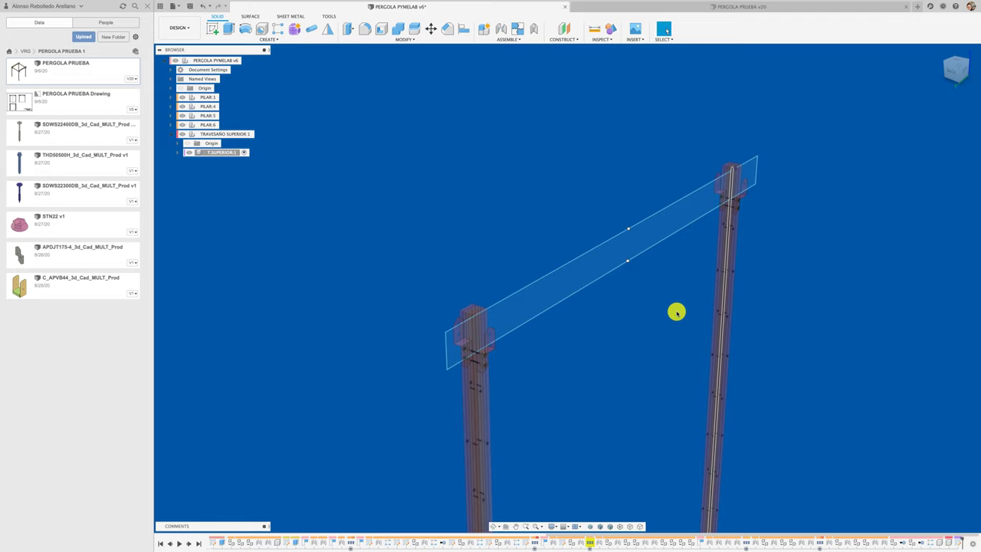
{"action": "key", "text": "e"}
{"action": "left_click", "coordinate": [558, 278]}
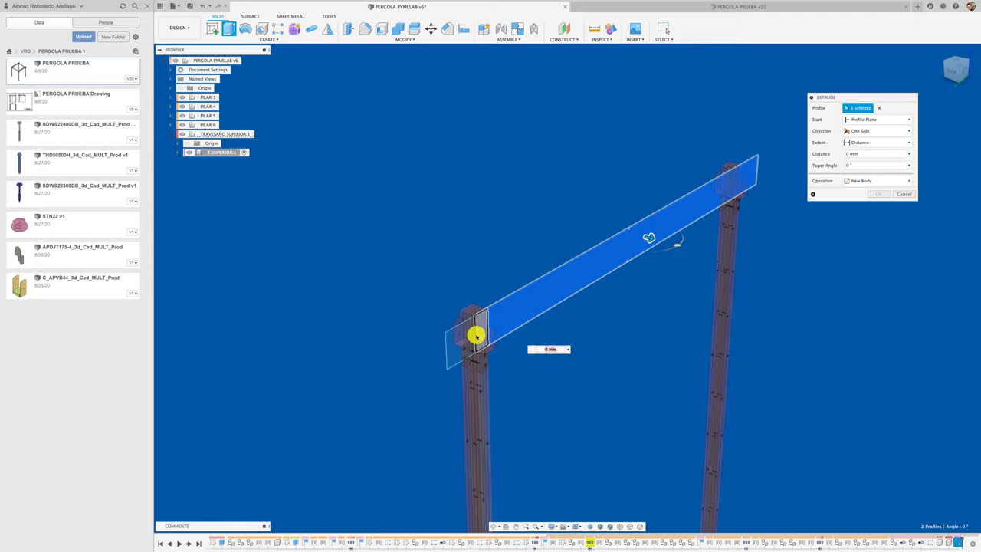
{"action": "left_click", "coordinate": [475, 335]}
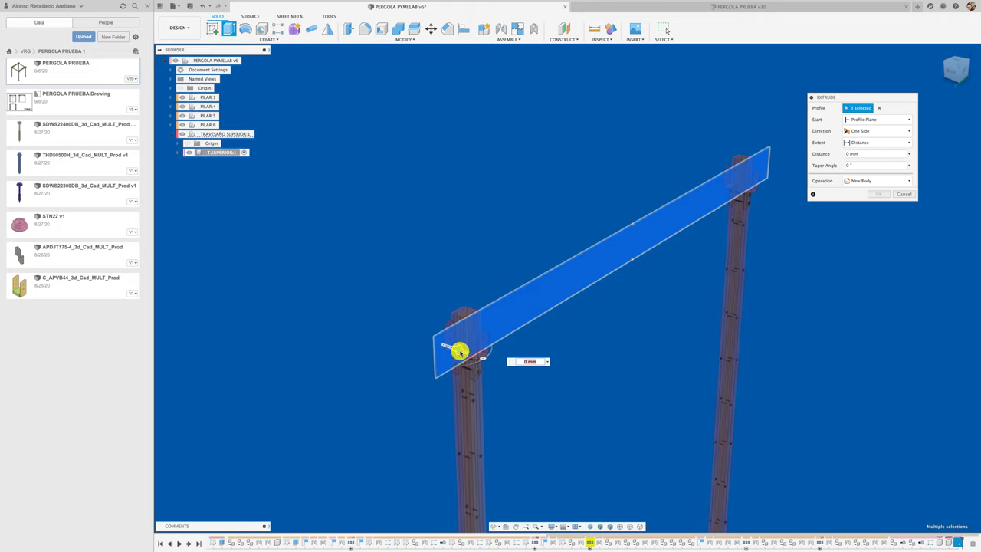
{"action": "left_click_drag", "start_coordinate": [460, 351], "coordinate": [468, 354]}
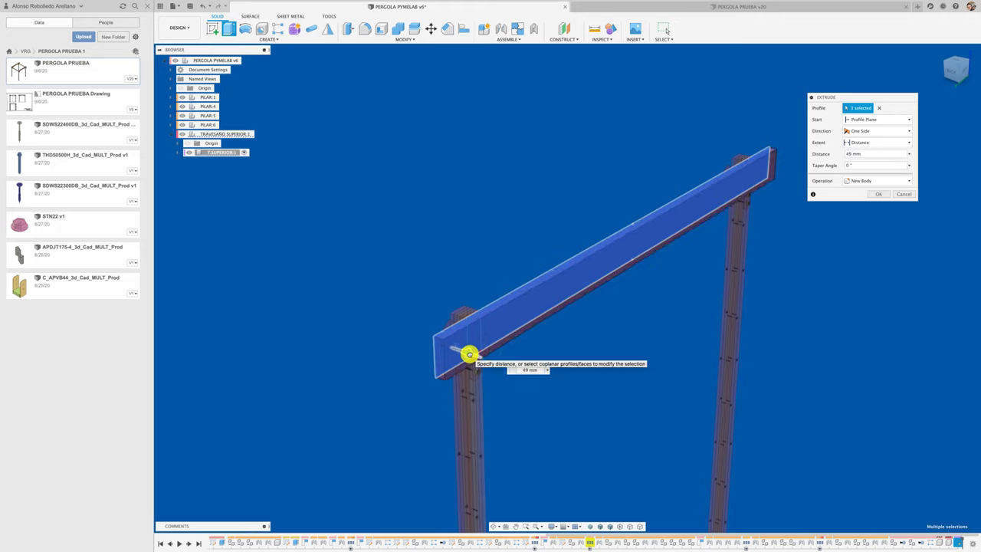
{"action": "mouse_move", "coordinate": [468, 354]}
{"action": "middle_mouse_down", "text": "shift"}
{"action": "mouse_move", "coordinate": [559, 368]}
{"action": "mouse_move", "coordinate": [858, 194]}
{"action": "middle_mouse_up", "text": "shift"}
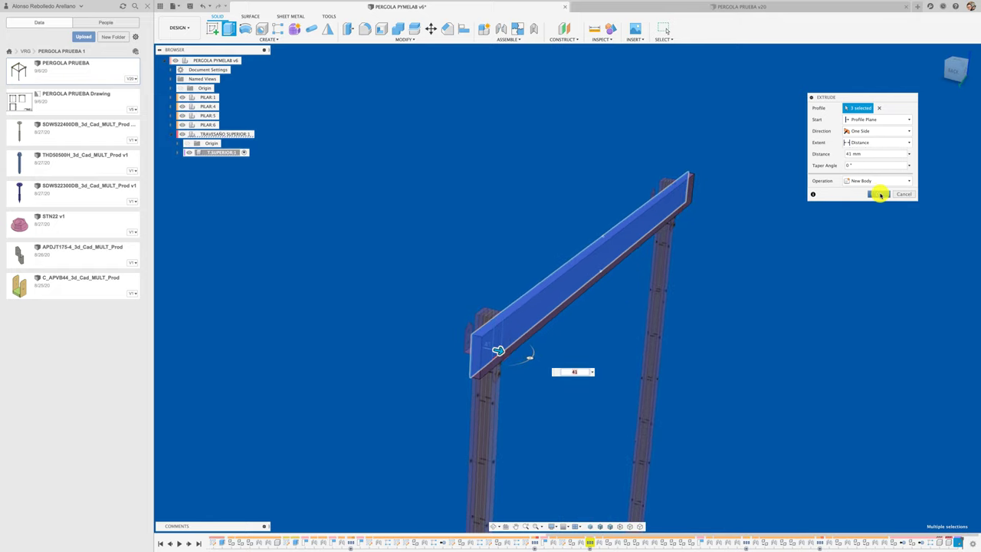
{"action": "left_click", "coordinate": [879, 194]}
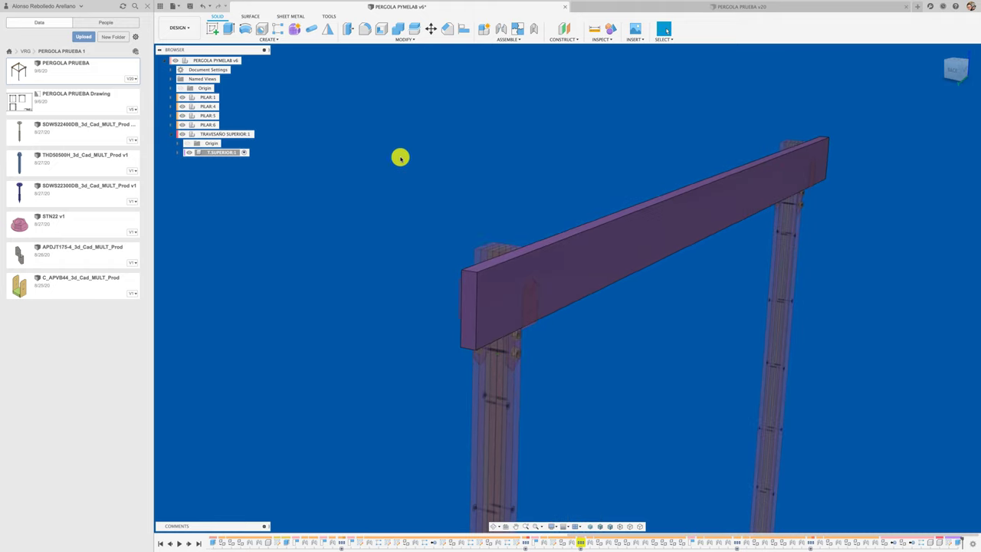
Chamfer the lower edges at both ends of the beam by 100 mm
{"action": "left_click", "coordinate": [447, 29]}
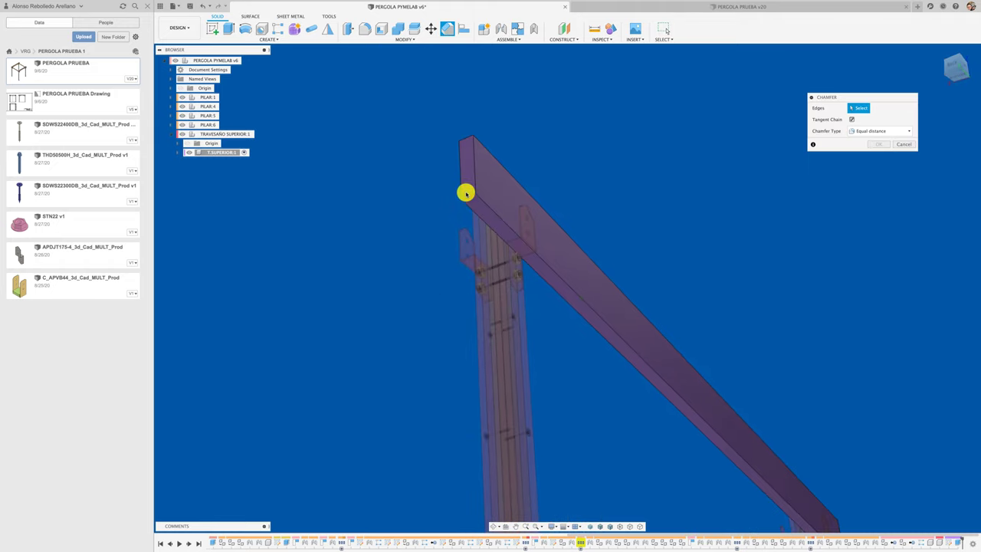
{"action": "left_click", "coordinate": [467, 198]}
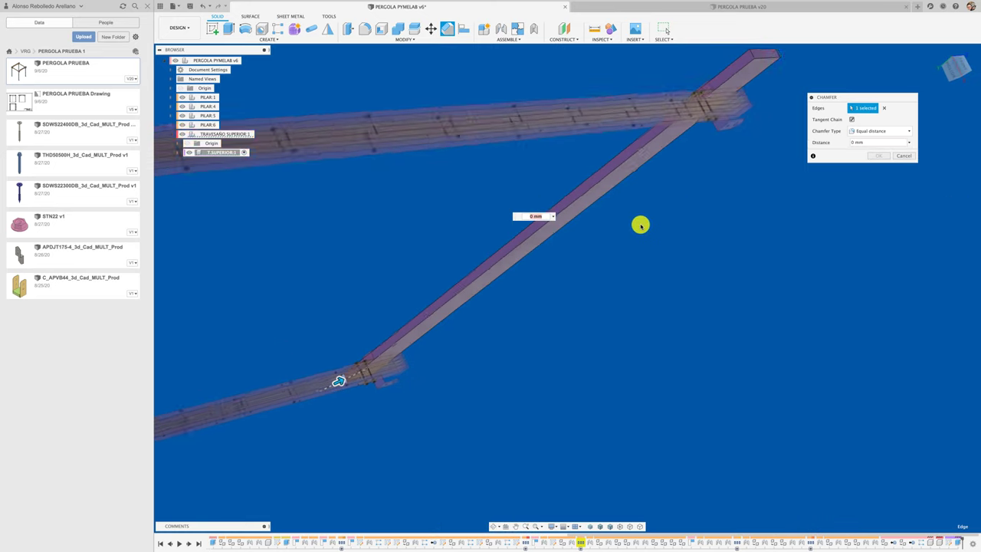
{"action": "mouse_move", "coordinate": [640, 226]}
{"action": "middle_mouse_down", "text": "shift"}
{"action": "mouse_move", "coordinate": [580, 205]}
{"action": "mouse_move", "coordinate": [580, 234]}
{"action": "mouse_move", "coordinate": [616, 273]}
{"action": "middle_mouse_up", "text": "shift"}
{"action": "left_click", "coordinate": [567, 207]}
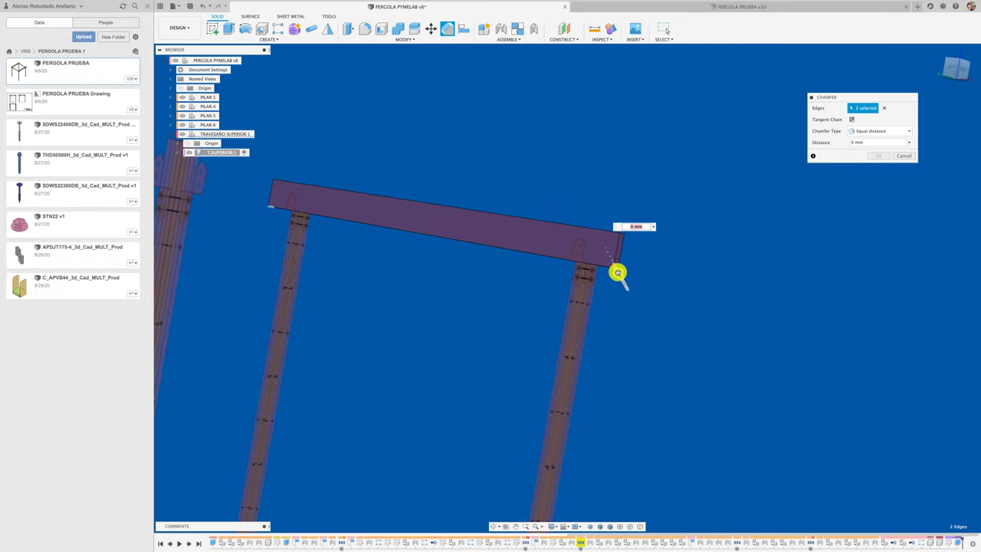
{"action": "left_click_drag", "start_coordinate": [618, 272], "coordinate": [611, 266]}
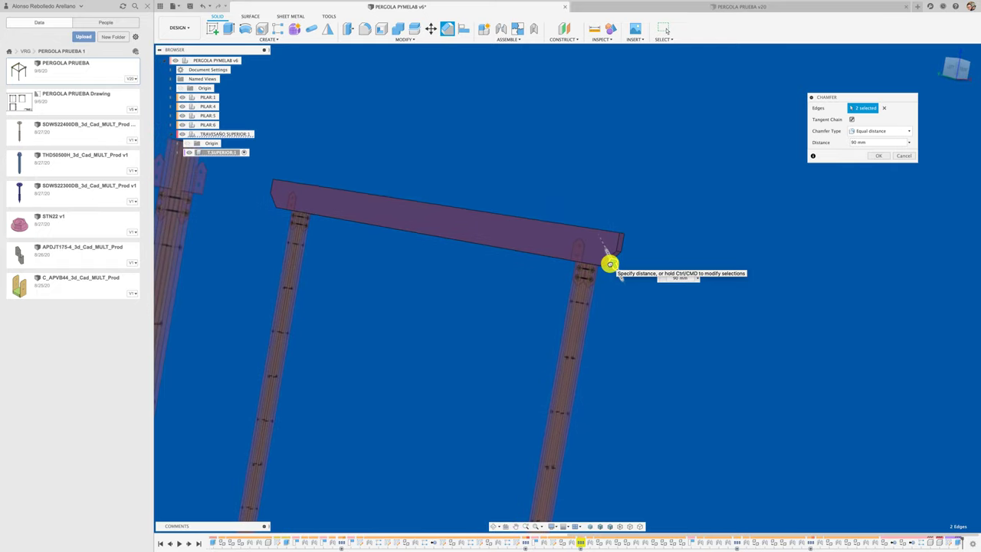
{"action": "middle_click_drag", "start_coordinate": [615, 270], "coordinate": [623, 278], "text": "shift"}
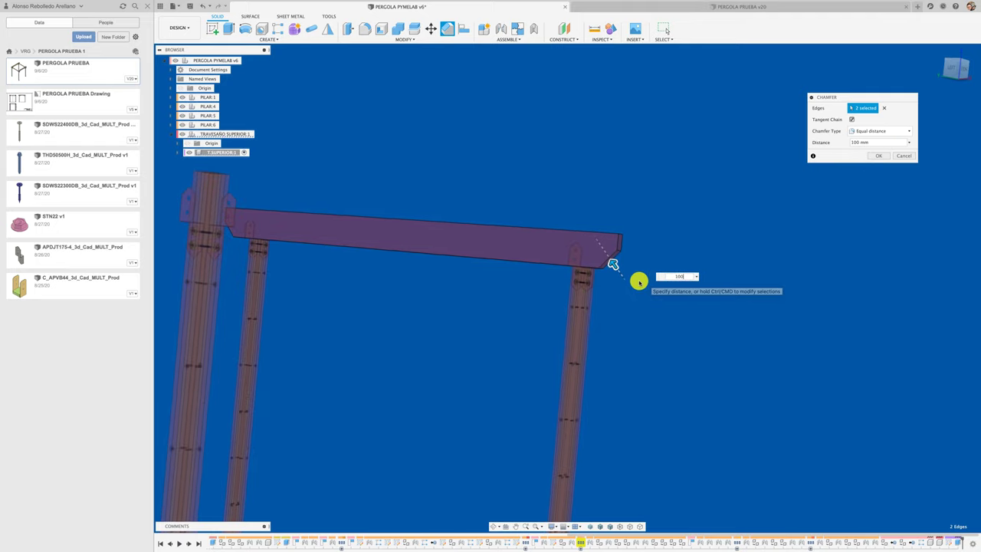
{"action": "middle_click_drag", "start_coordinate": [638, 281], "coordinate": [874, 158], "text": "shift"}
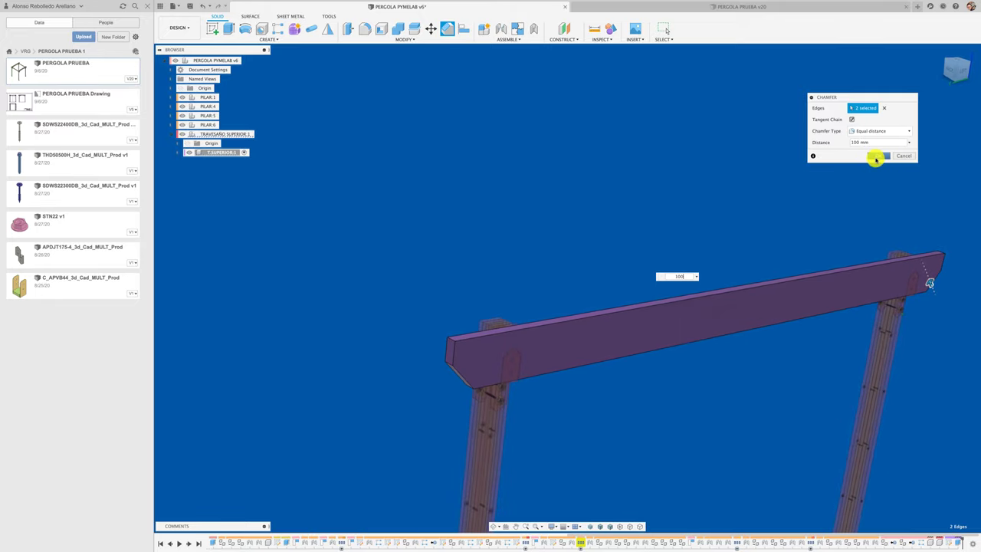
Activate the PERGOLA root component and paste a copy of the T.SUPERIOR:1 beam
{"action": "left_click", "coordinate": [248, 61]}
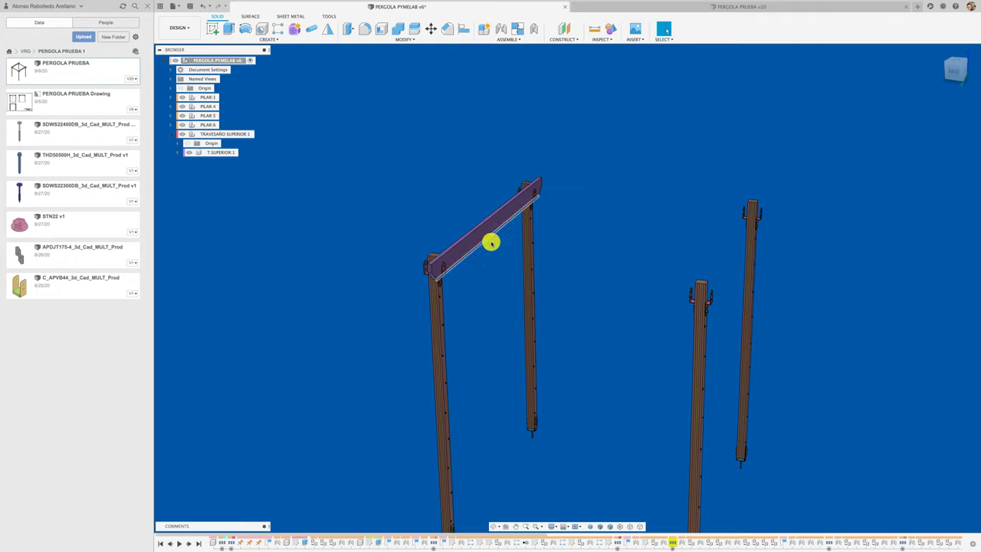
{"action": "middle_click_drag", "start_coordinate": [484, 243], "coordinate": [618, 274], "text": "shift"}
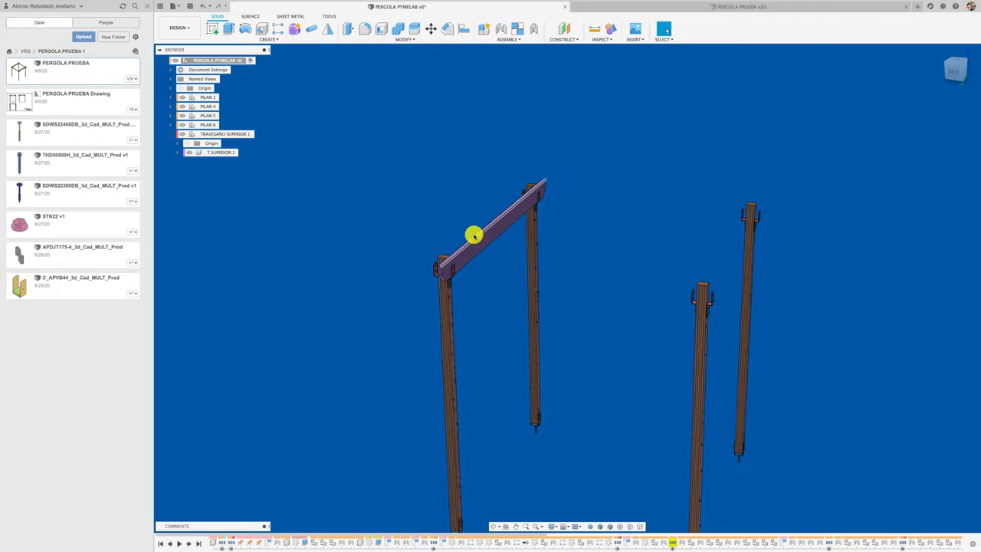
{"action": "left_click", "coordinate": [220, 150]}
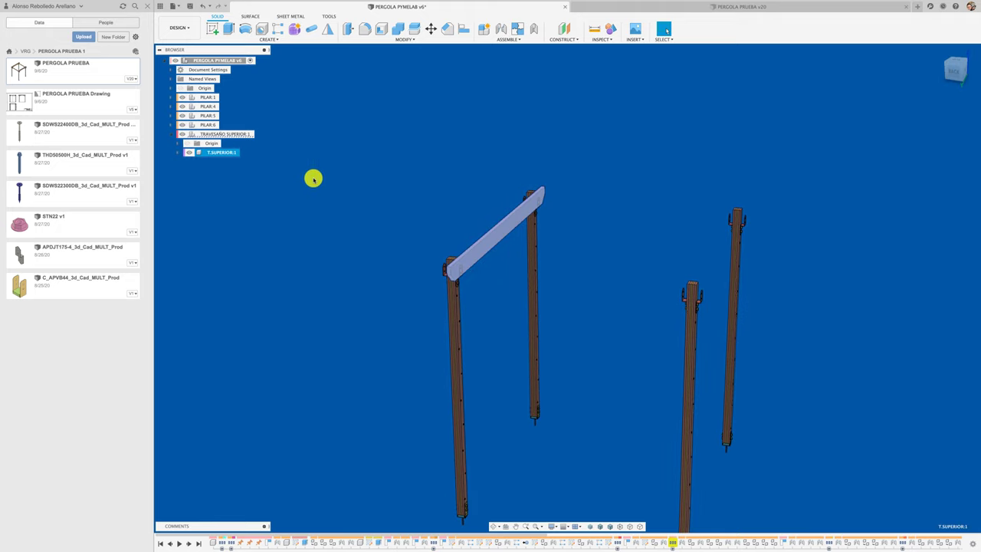
{"action": "key", "text": "ctrl+v"}
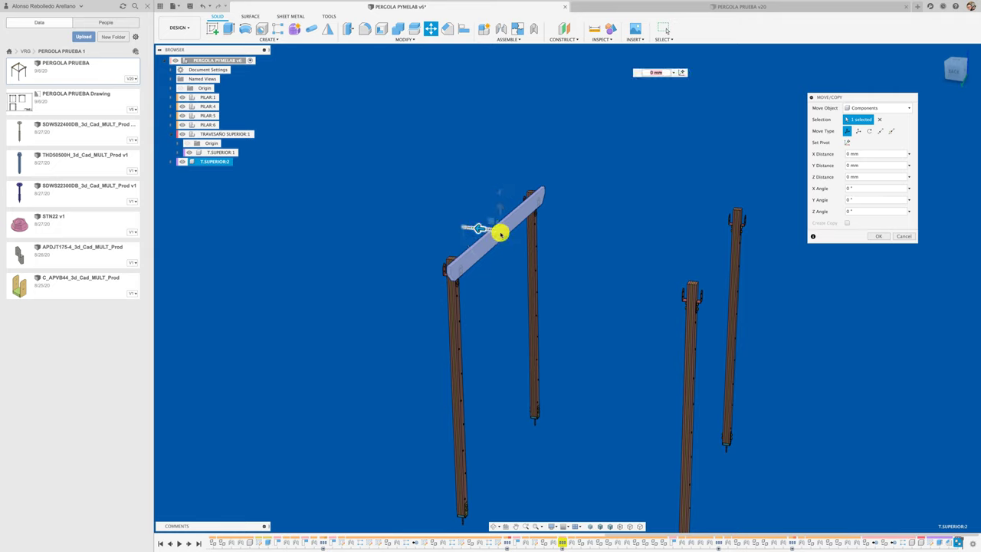
Move the copied top beam T.SUPERIOR:2 -2500 mm in X onto the opposite pillar pair
{"action": "left_click_drag", "start_coordinate": [498, 230], "coordinate": [659, 273]}
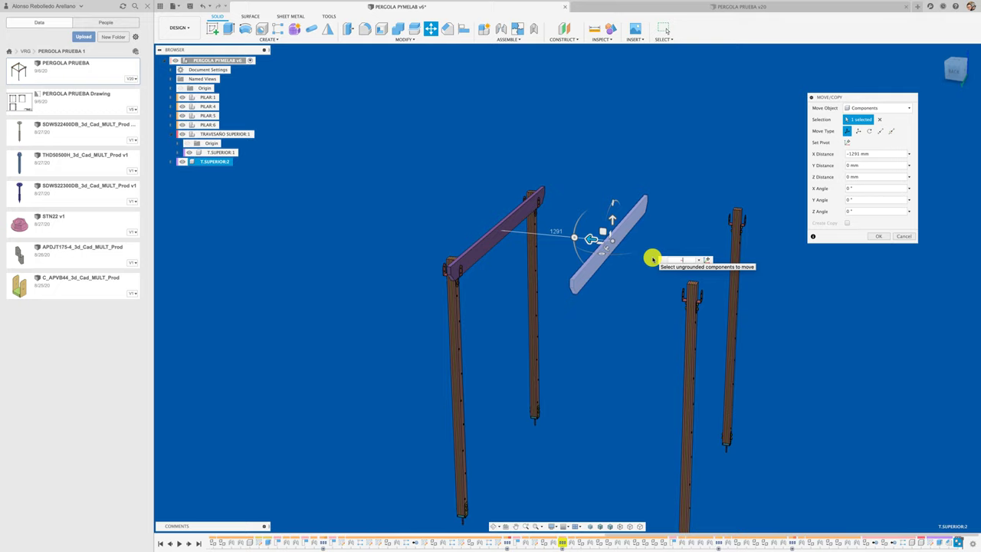
{"action": "type", "text": "2"}
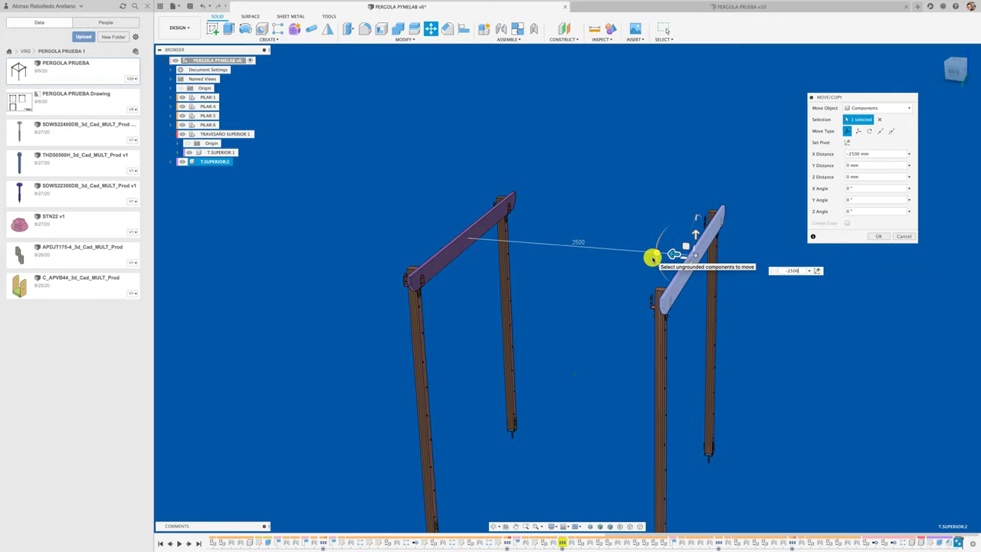
{"action": "scroll", "coordinate": [651, 257], "scroll_direction": "up", "scroll_amount": 3}
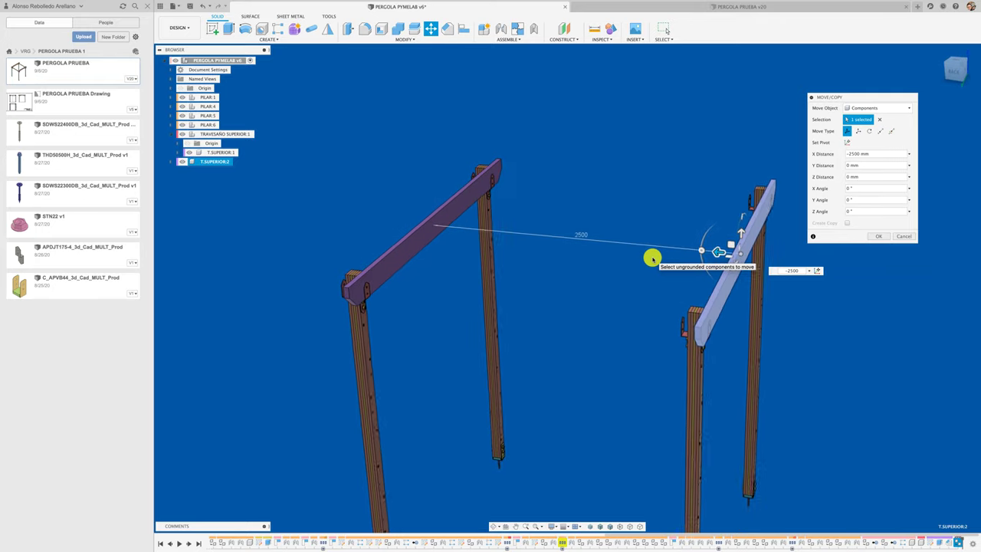
{"action": "left_click", "coordinate": [873, 238]}
{"action": "middle_click_drag", "start_coordinate": [588, 296], "coordinate": [541, 291], "text": "shift"}
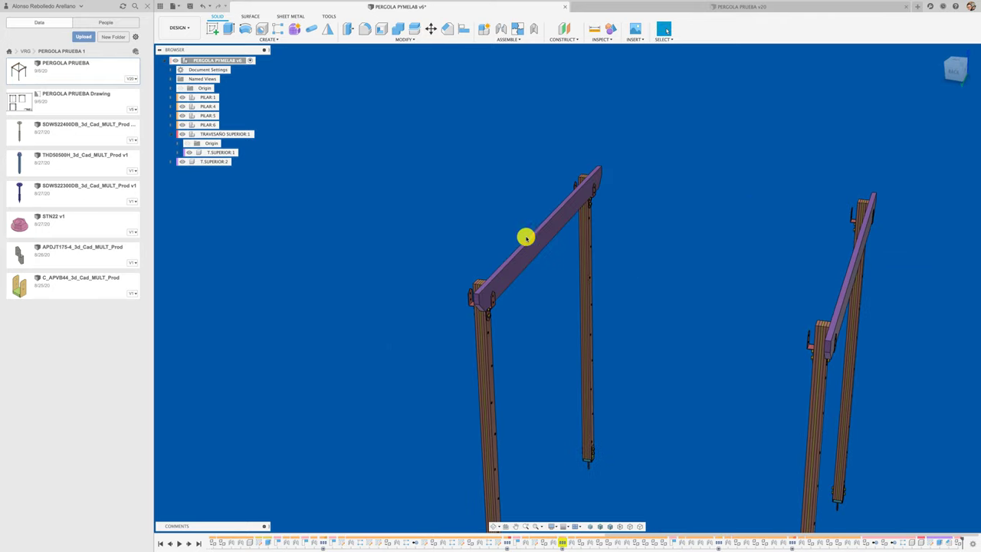
{"action": "left_click_drag", "start_coordinate": [526, 238], "coordinate": [511, 197]}
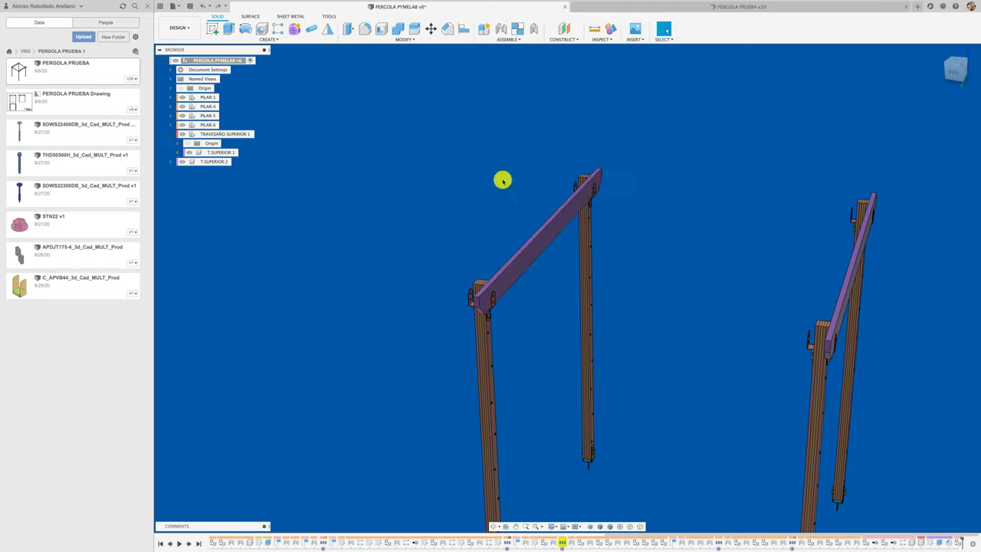
Fix the left top beam to its pillar with a rigid as-built joint
{"action": "left_click", "coordinate": [505, 39]}
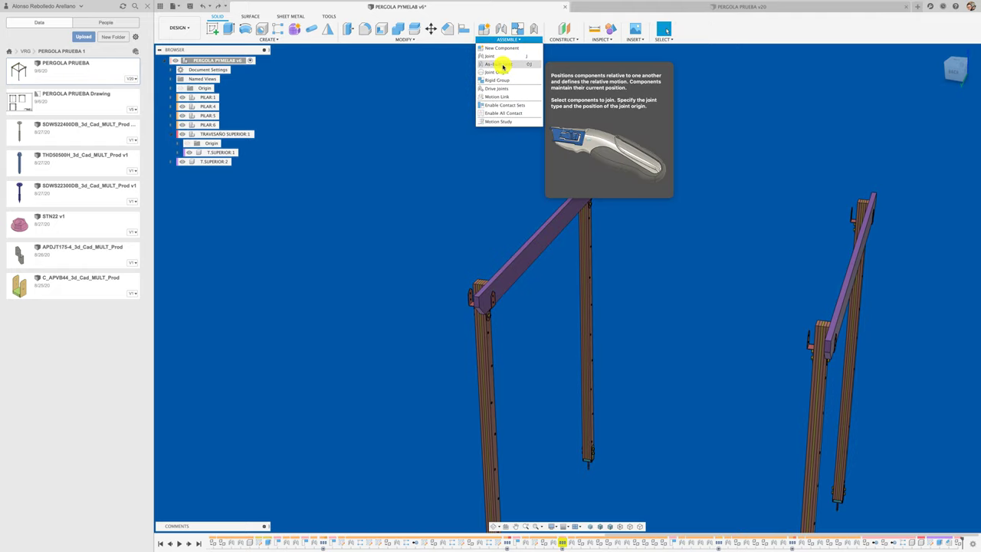
{"action": "left_click", "coordinate": [500, 64]}
{"action": "left_click", "coordinate": [557, 222]}
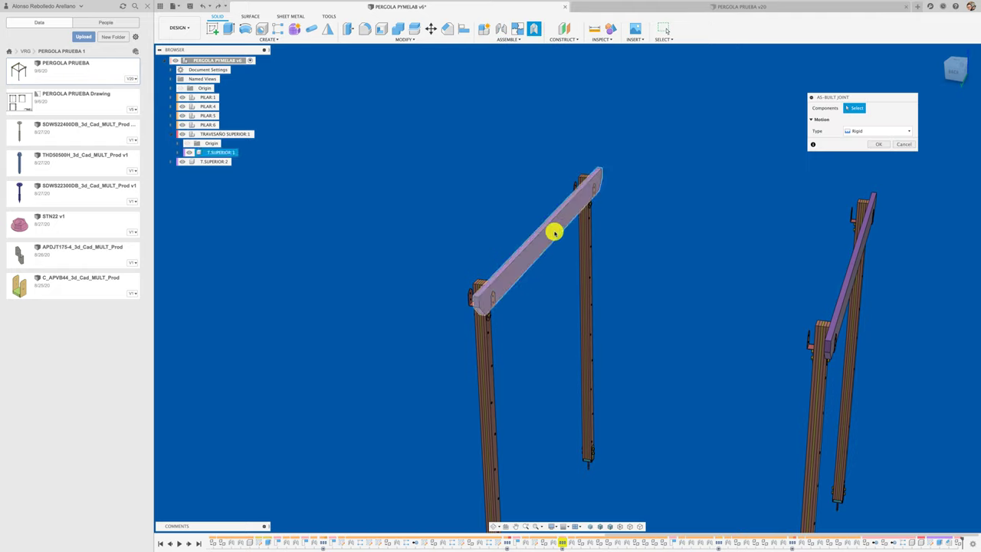
{"action": "left_click", "coordinate": [489, 352]}
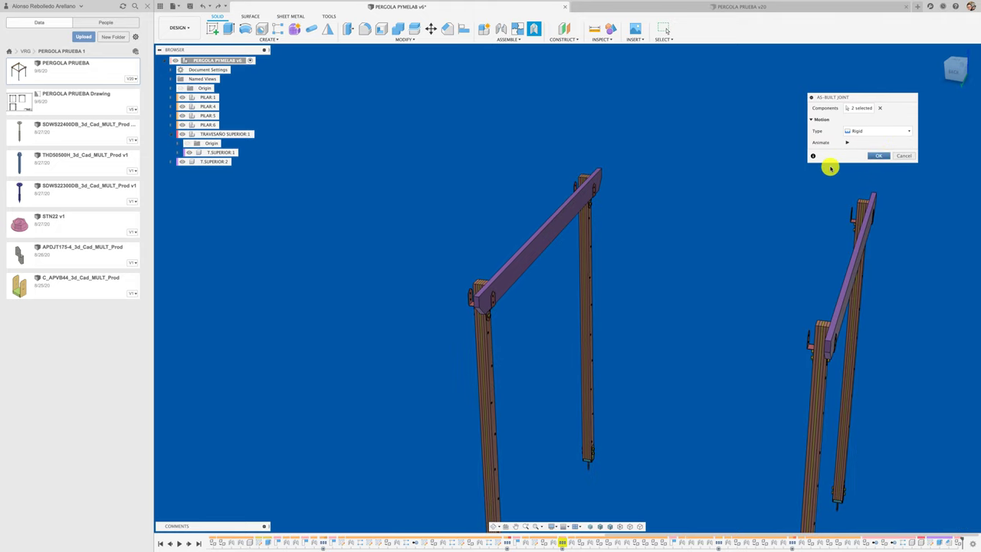
{"action": "left_click", "coordinate": [878, 156]}
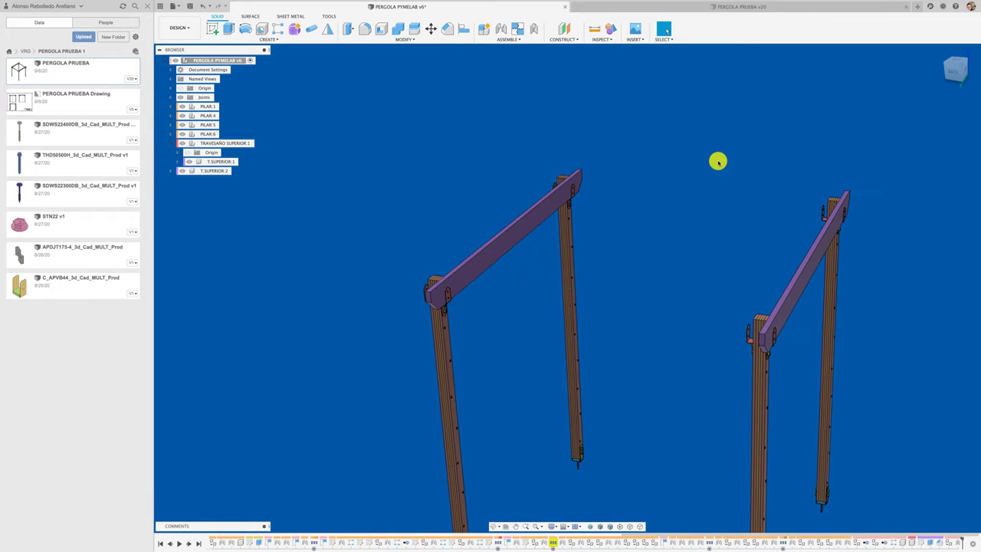
Add a second rigid as-built joint fixing the right top beam to its pillar
{"action": "key", "text": "shift+j"}
{"action": "left_click", "coordinate": [808, 263]}
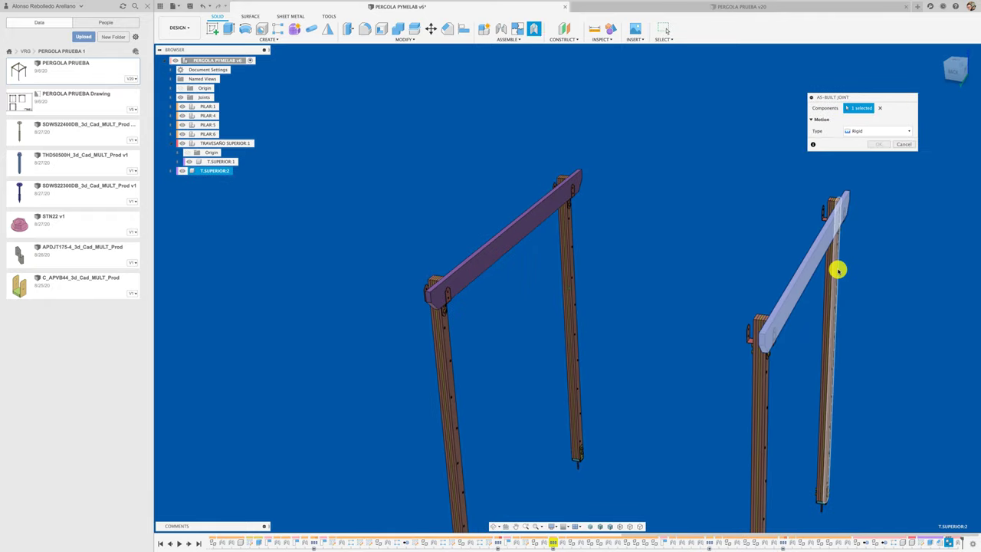
{"action": "left_click", "coordinate": [836, 269]}
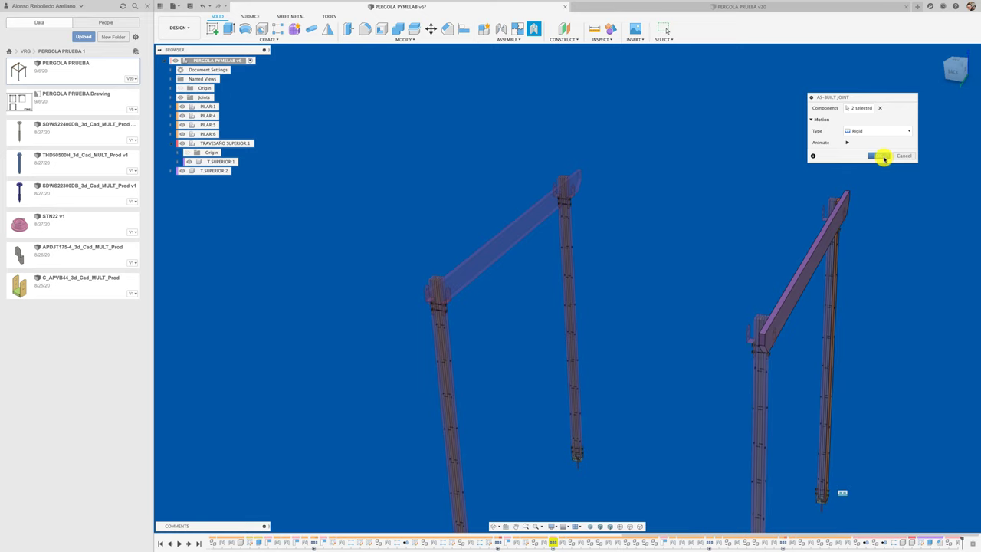
{"action": "left_click", "coordinate": [882, 157]}
{"action": "mouse_move", "coordinate": [880, 158]}
{"action": "middle_mouse_down", "text": "shift"}
{"action": "mouse_move", "coordinate": [597, 266]}
{"action": "mouse_move", "coordinate": [548, 238]}
{"action": "middle_mouse_up", "text": "shift"}
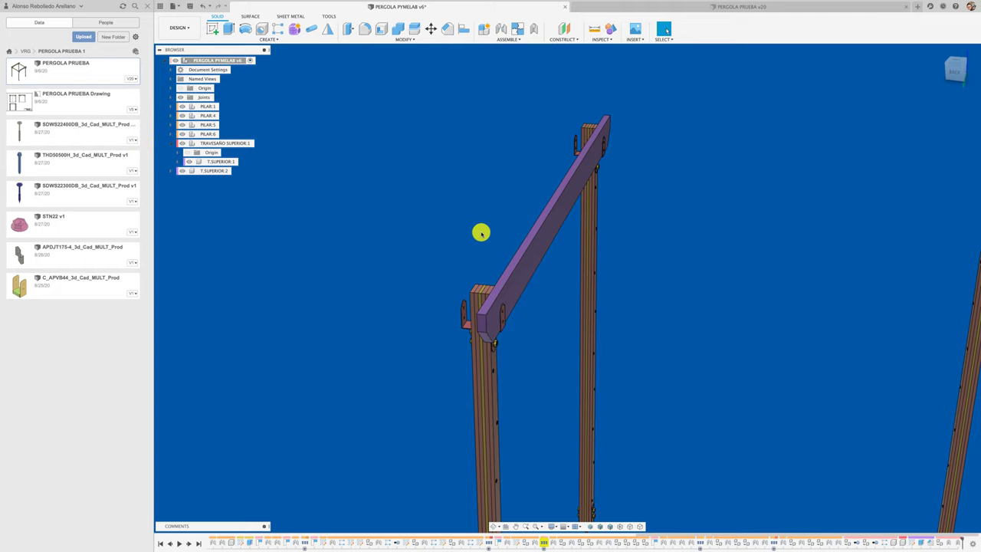
Orbit around the left beam and browse TRAVESAÑO SUPERIOR:1 and T.SUPERIOR:2 in the browser
{"action": "mouse_move", "coordinate": [479, 230]}
{"action": "middle_mouse_down", "text": "shift"}
{"action": "mouse_move", "coordinate": [499, 239]}
{"action": "mouse_move", "coordinate": [477, 170]}
{"action": "middle_mouse_up", "text": "shift"}
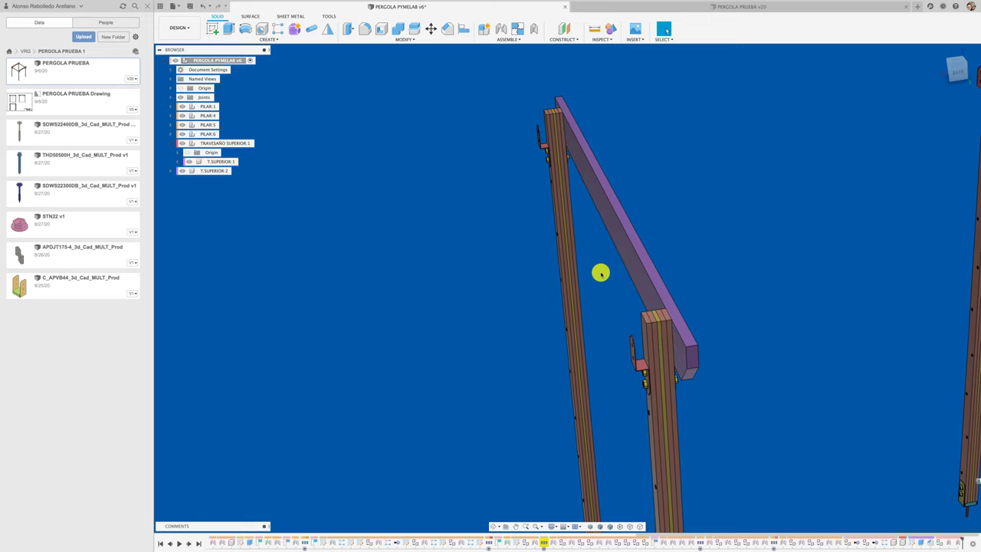
{"action": "middle_click_drag", "start_coordinate": [600, 273], "coordinate": [591, 266], "text": "shift"}
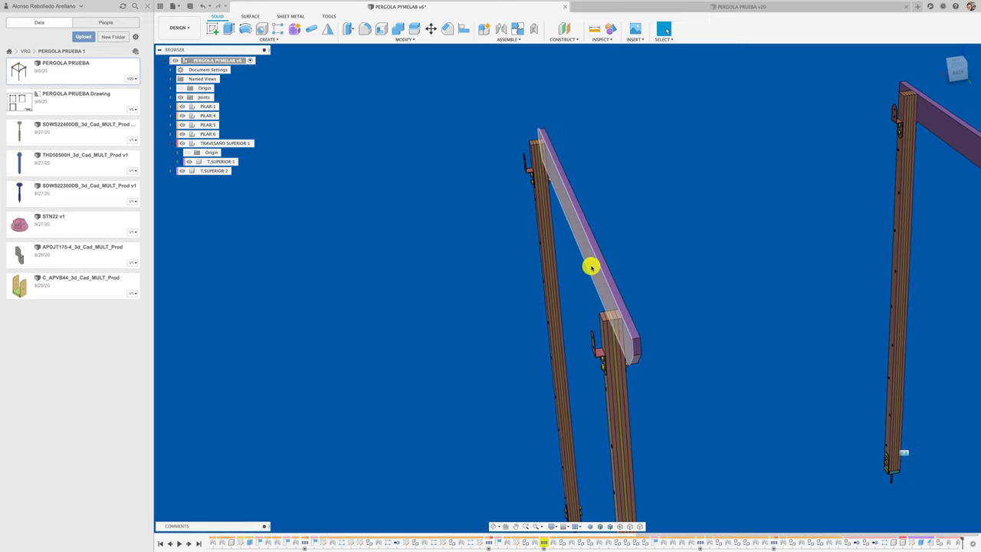
{"action": "left_click", "coordinate": [591, 267]}
{"action": "left_click", "coordinate": [222, 143]}
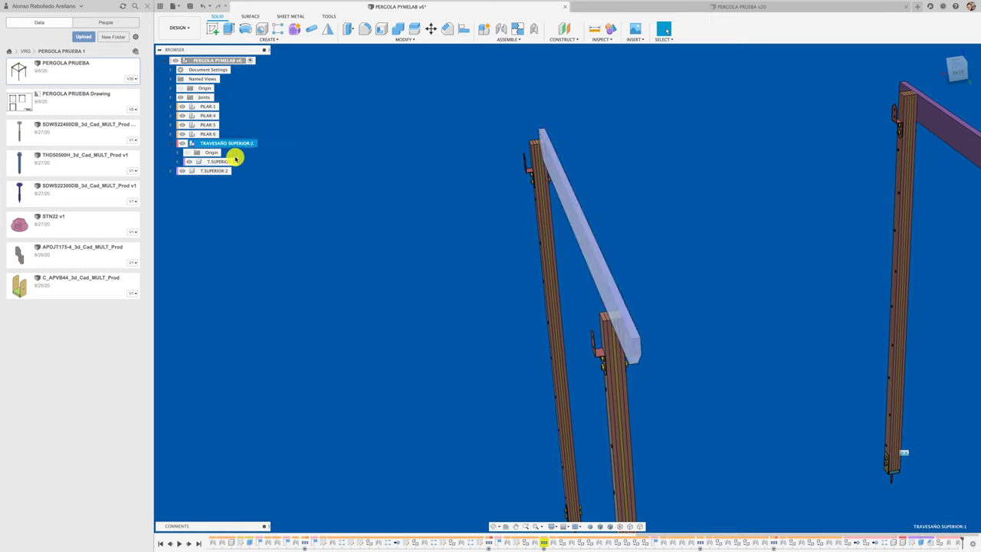
{"action": "left_click", "coordinate": [174, 144]}
{"action": "left_click", "coordinate": [215, 152]}
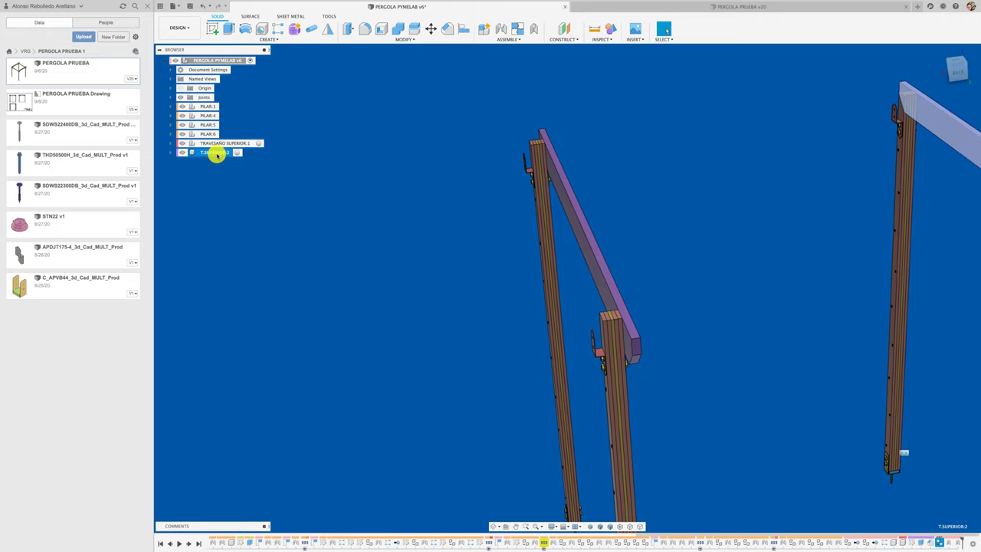
{"action": "left_click", "coordinate": [174, 152]}
{"action": "left_click", "coordinate": [175, 153]}
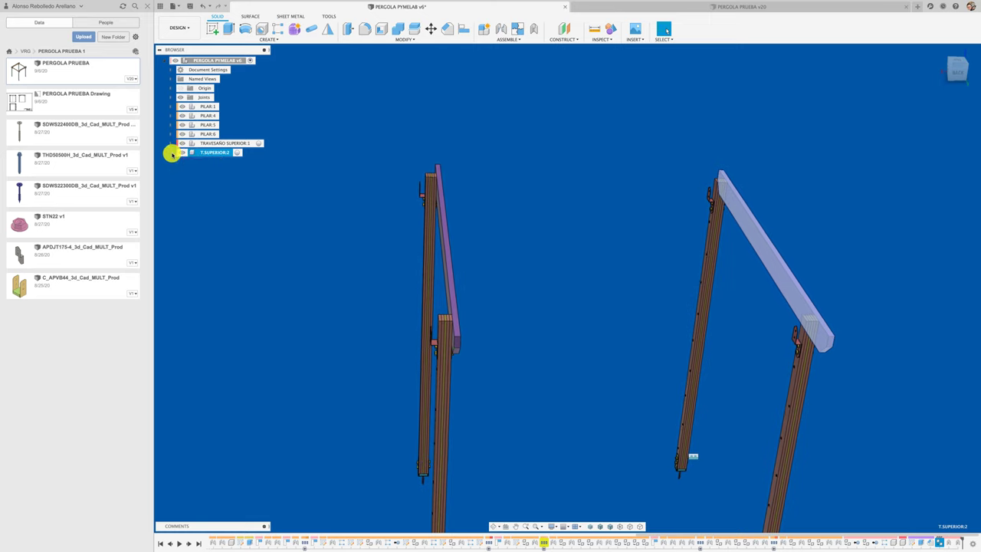
{"action": "left_click", "coordinate": [212, 144]}
{"action": "left_click", "coordinate": [520, 204]}
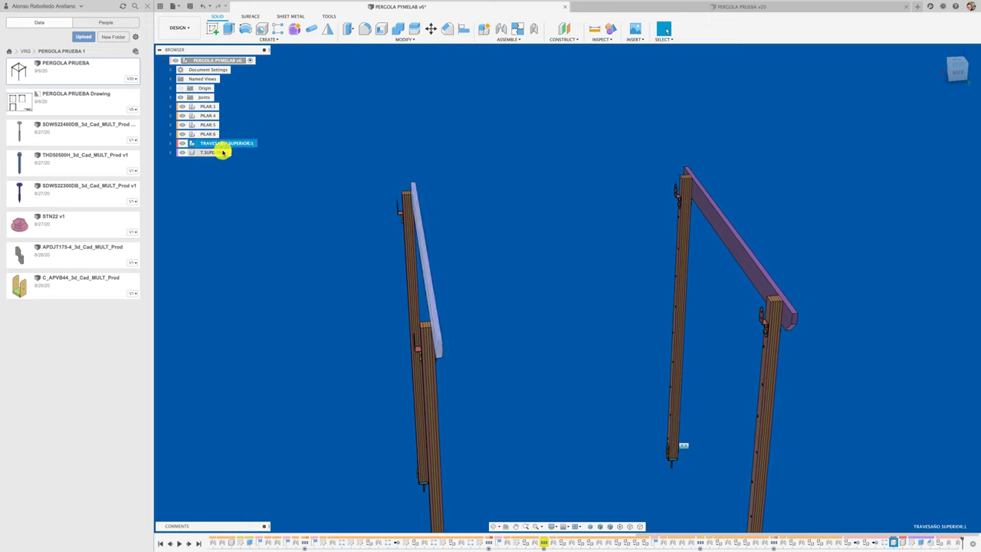
Hide and show T.SUPERIOR:2 and TRAVESAÑO SUPERIOR:1 to check each beam
{"action": "left_click", "coordinate": [220, 154]}
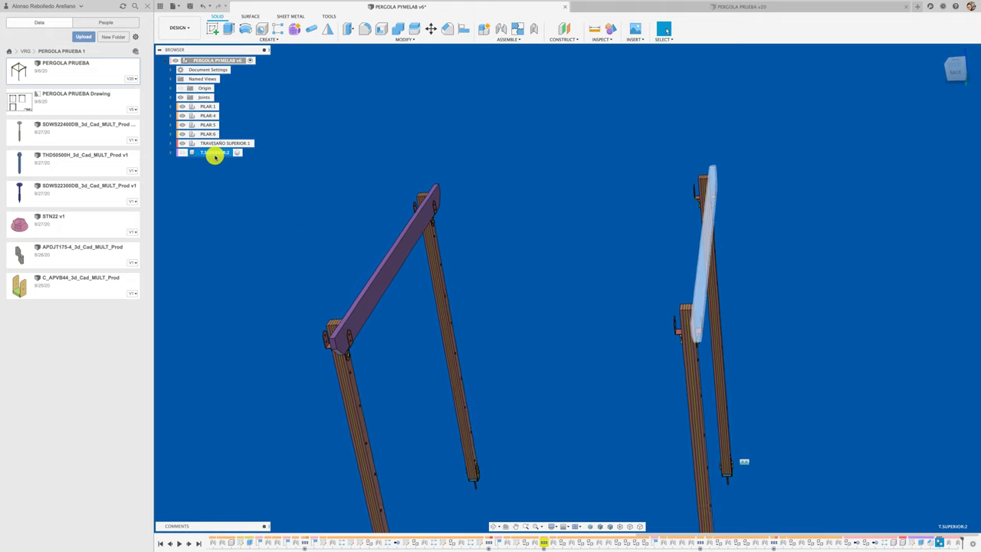
{"action": "key", "text": "v"}
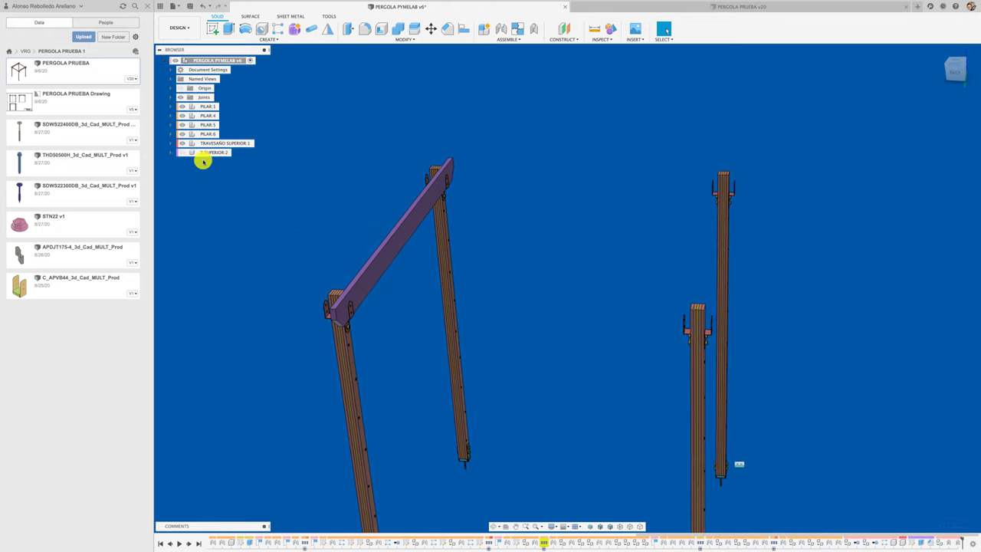
{"action": "key", "text": "v"}
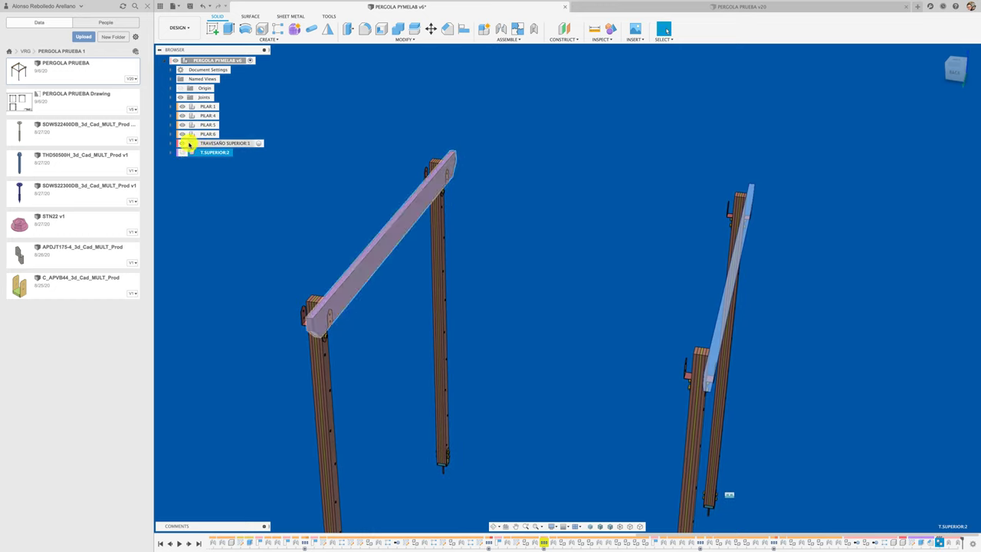
{"action": "left_click", "coordinate": [183, 144]}
{"action": "left_click", "coordinate": [187, 145]}
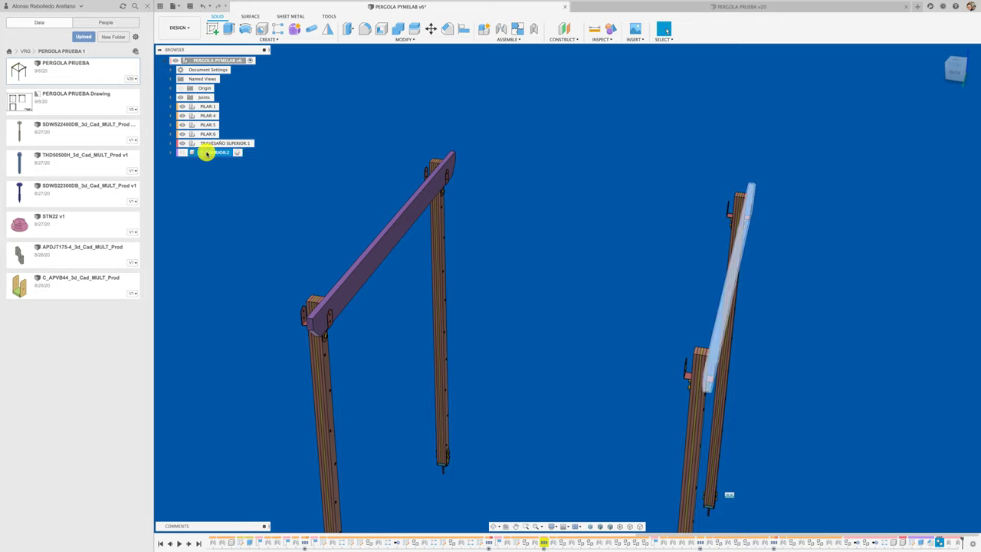
Delete the right beam T.SUPERIOR:2 and activate T.SUPERIOR:1 under TRAVESAÑO SUPERIOR:1
{"action": "right_click", "coordinate": [213, 153]}
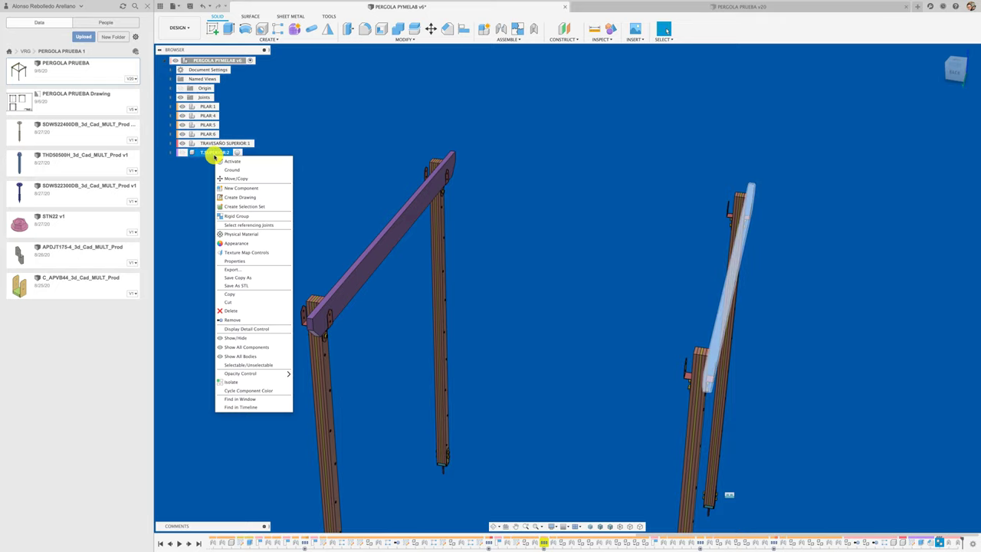
{"action": "left_click", "coordinate": [232, 320]}
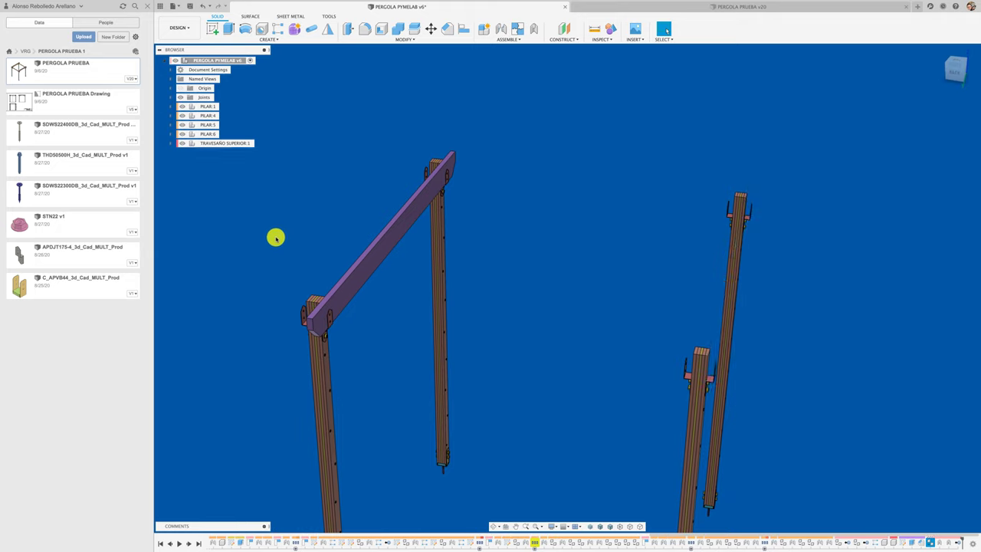
{"action": "left_click", "coordinate": [170, 143]}
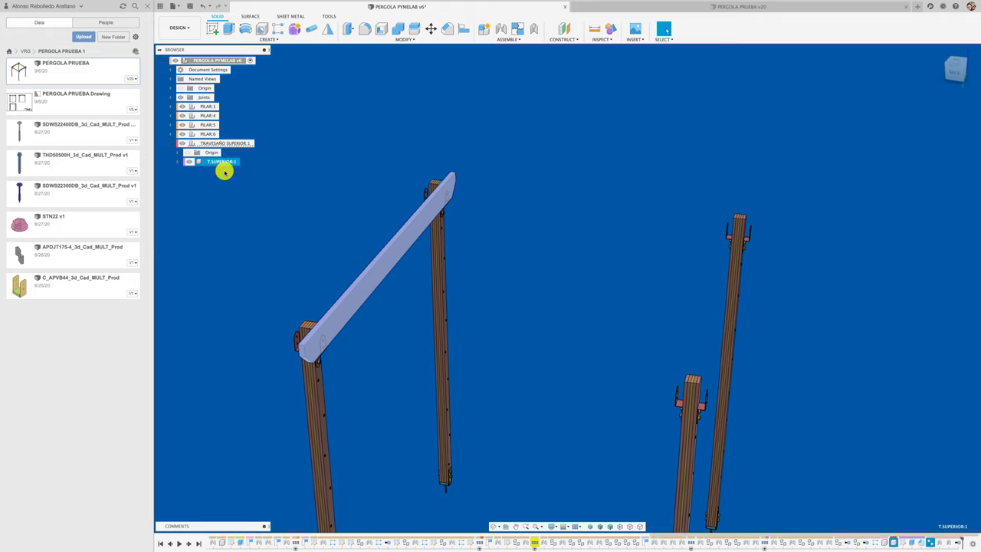
{"action": "left_click", "coordinate": [244, 161]}
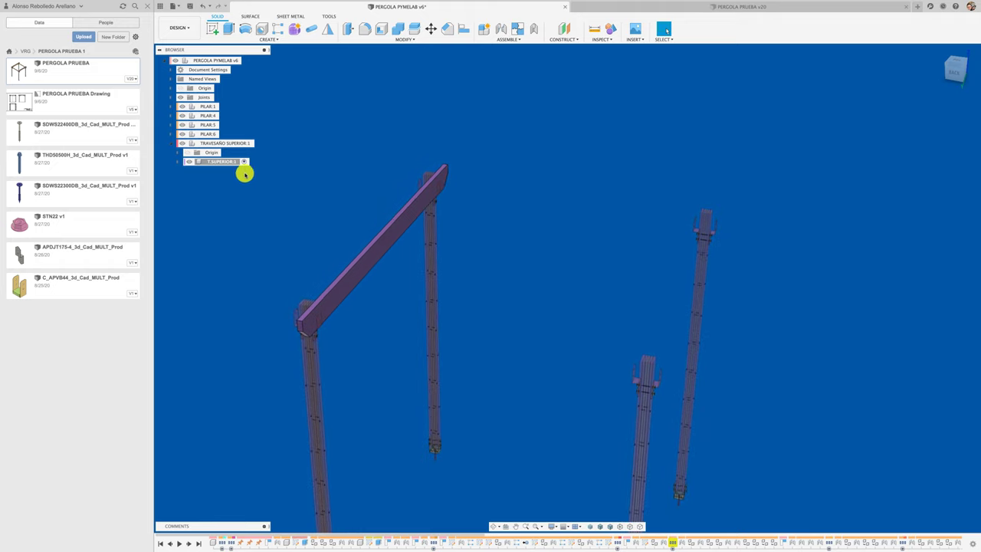
Copy the T.SUPERIOR:1 beam to the clipboard
{"action": "left_click", "coordinate": [219, 161]}
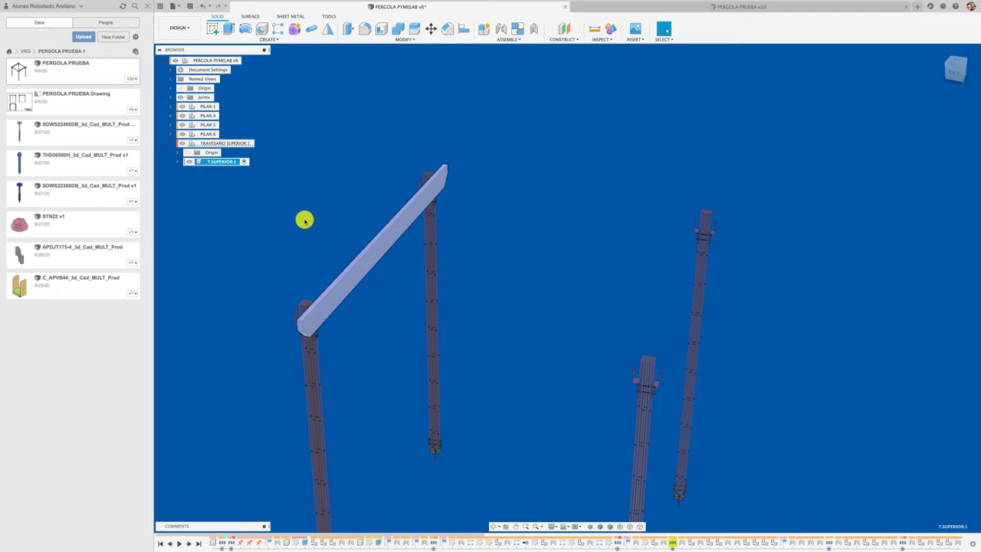
{"action": "mouse_move", "coordinate": [498, 286]}
{"action": "middle_mouse_down", "text": "shift"}
{"action": "mouse_move", "coordinate": [425, 278]}
{"action": "mouse_move", "coordinate": [276, 184]}
{"action": "middle_mouse_up", "text": "shift"}
{"action": "right_click", "coordinate": [235, 167]}
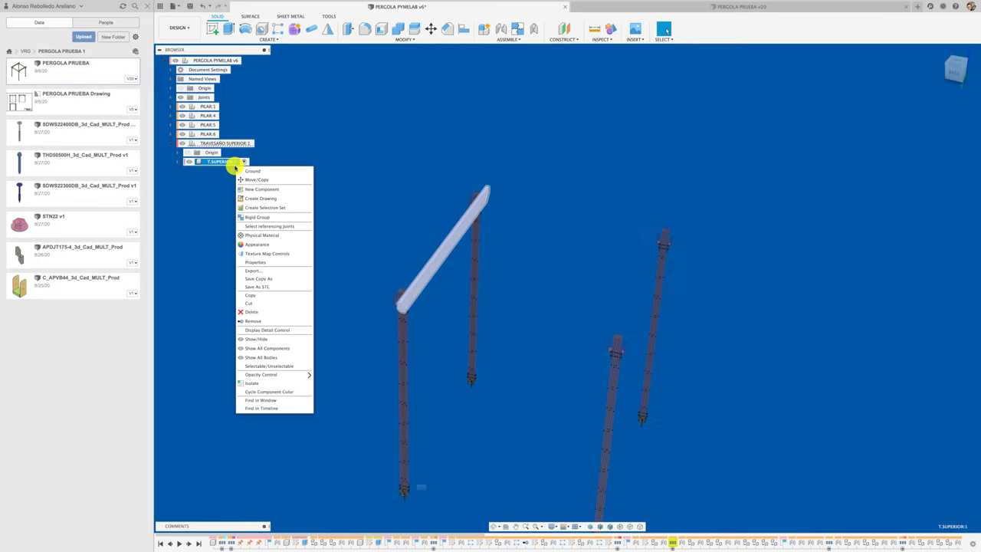
{"action": "left_click", "coordinate": [265, 294]}
Paste the beam into TRAVESAÑO SUPERIOR:1 and move it -2500 mm in X onto the right pillars
{"action": "right_click", "coordinate": [231, 143]}
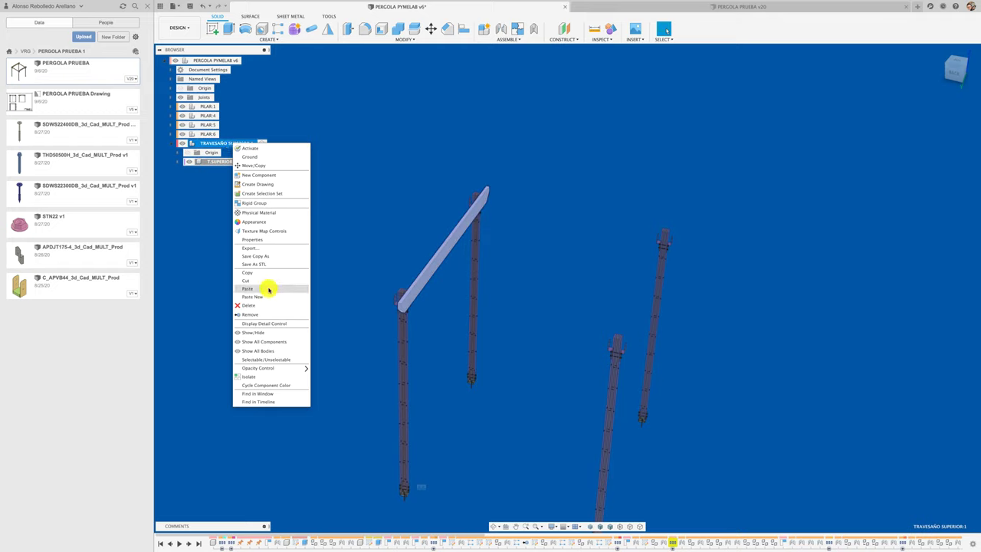
{"action": "left_click", "coordinate": [269, 289]}
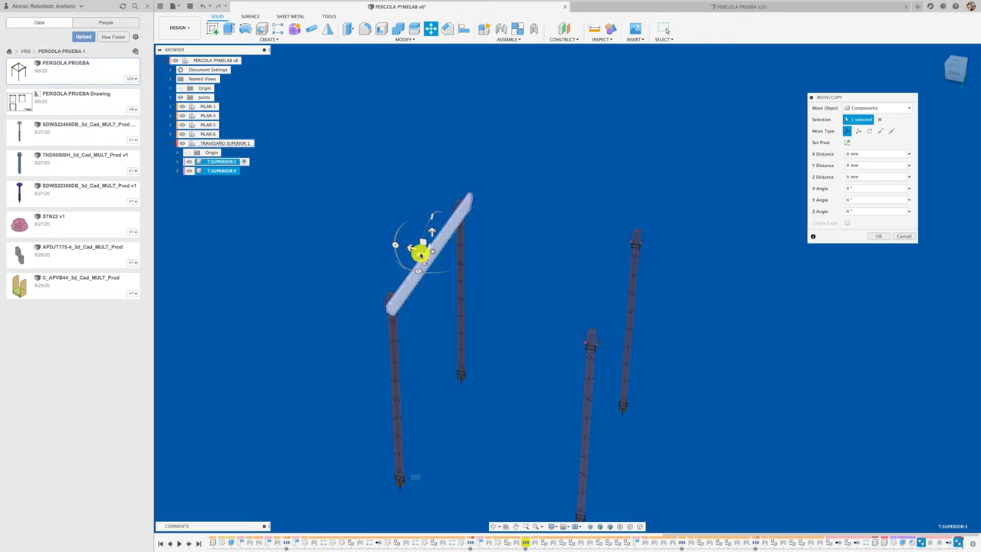
{"action": "left_click_drag", "start_coordinate": [410, 249], "coordinate": [510, 265]}
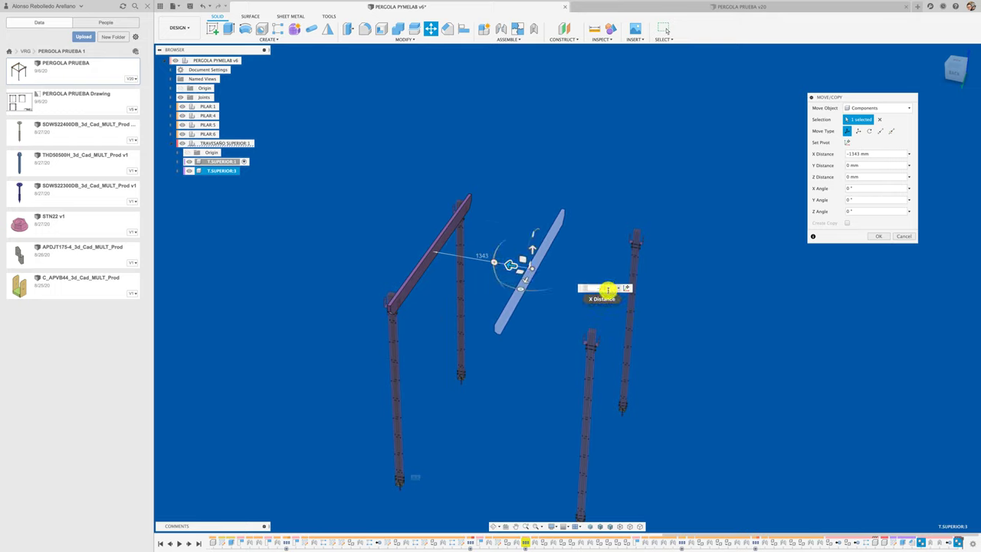
{"action": "type", "text": "-2500"}
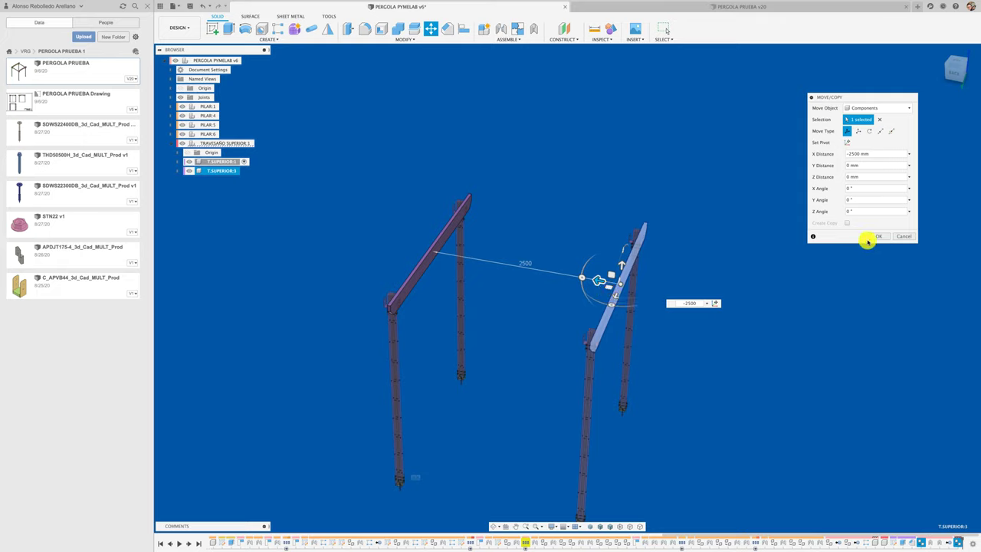
{"action": "left_click", "coordinate": [874, 236]}
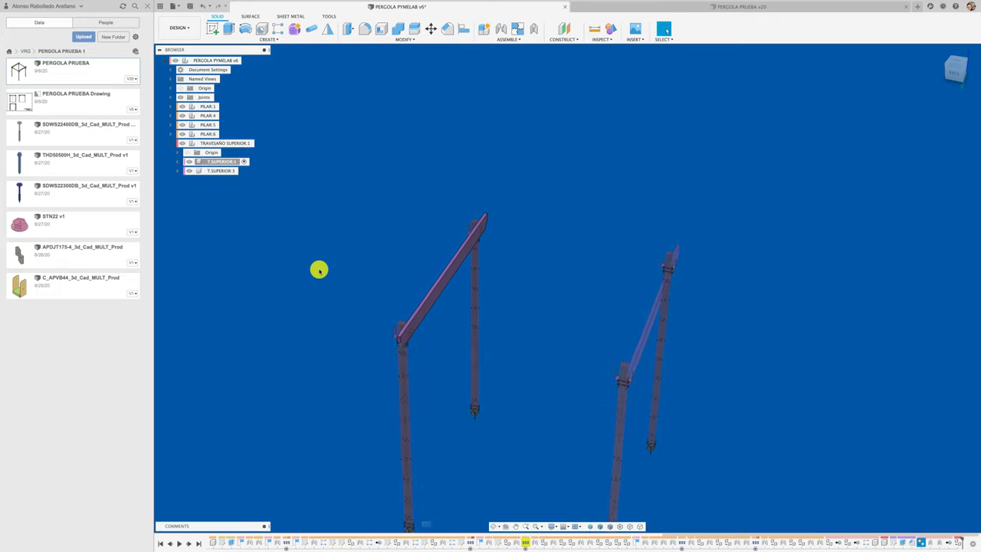
Check T.SUPERIOR:1 and the new T.SUPERIOR:3 in the browser, then clear the selection
{"action": "left_click", "coordinate": [249, 143]}
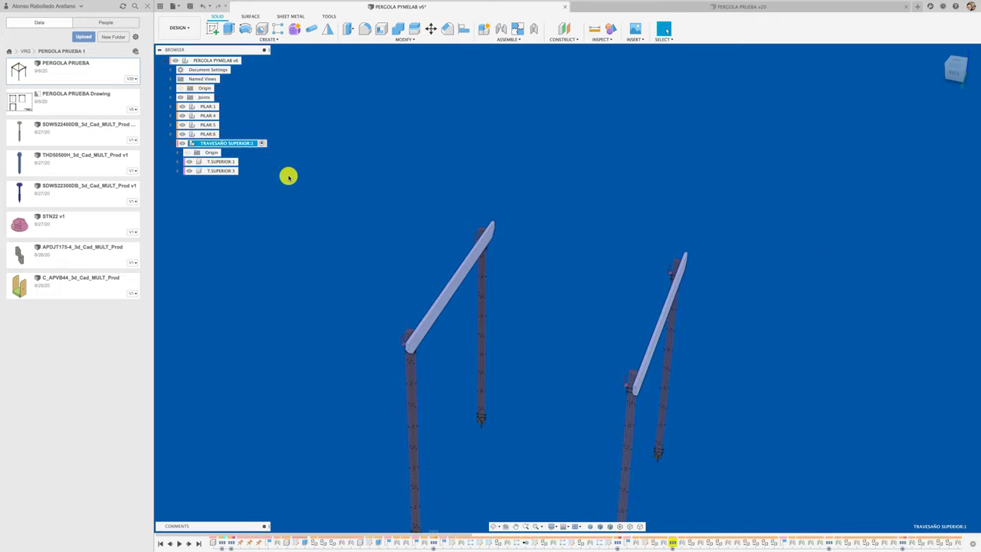
{"action": "left_click", "coordinate": [222, 161]}
{"action": "left_click", "coordinate": [225, 171]}
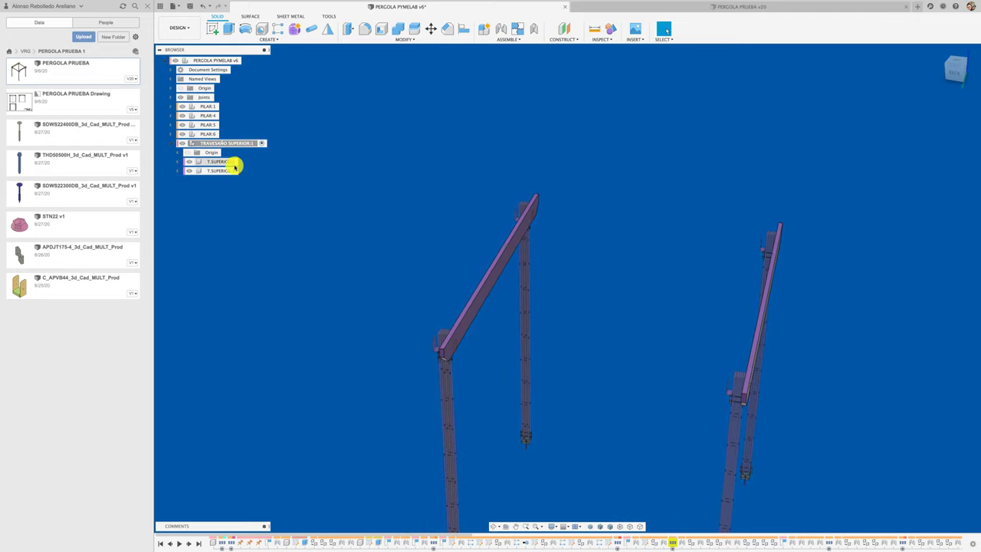
{"action": "left_click", "coordinate": [232, 163]}
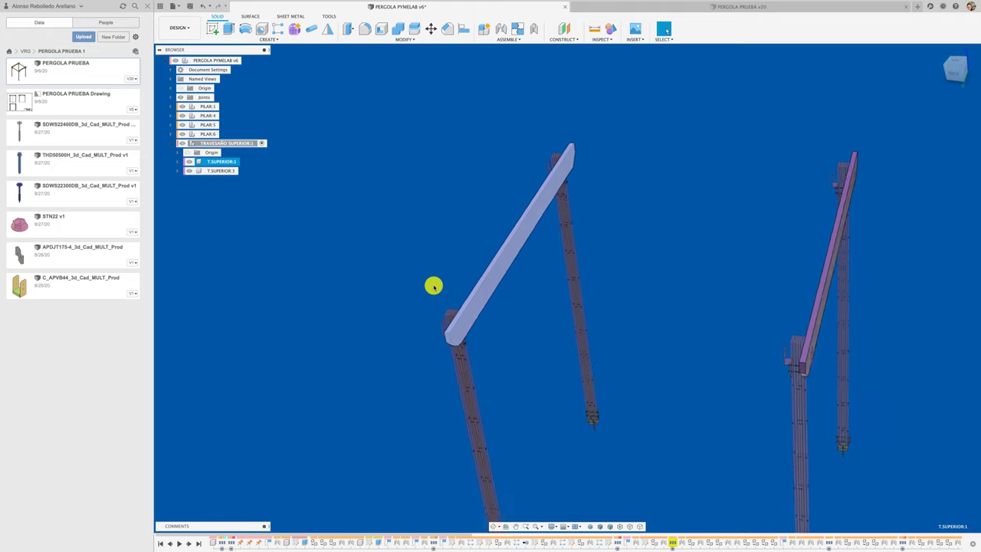
{"action": "left_click", "coordinate": [387, 236]}
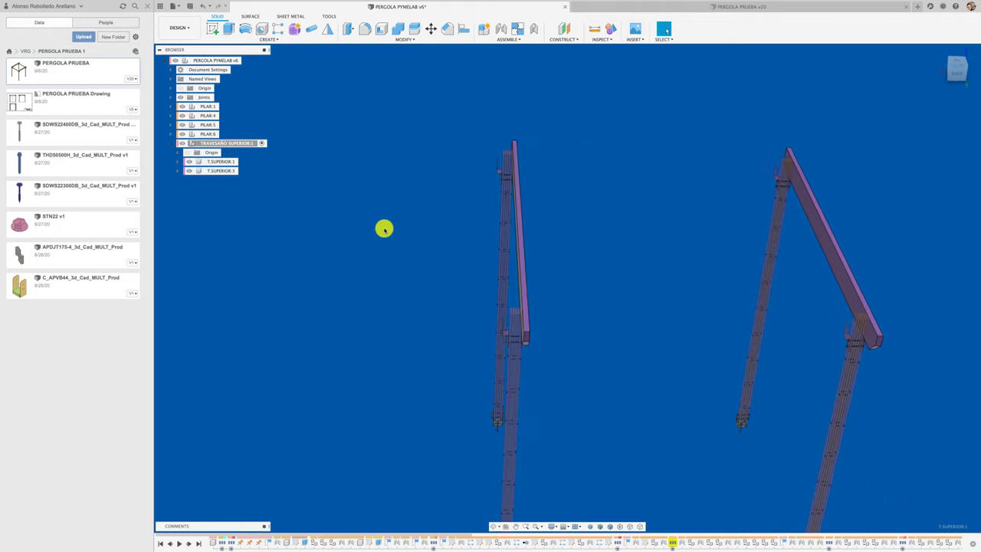
Create a midplane between the two opposite side faces of the left beam's pillar
{"action": "left_click", "coordinate": [568, 39]}
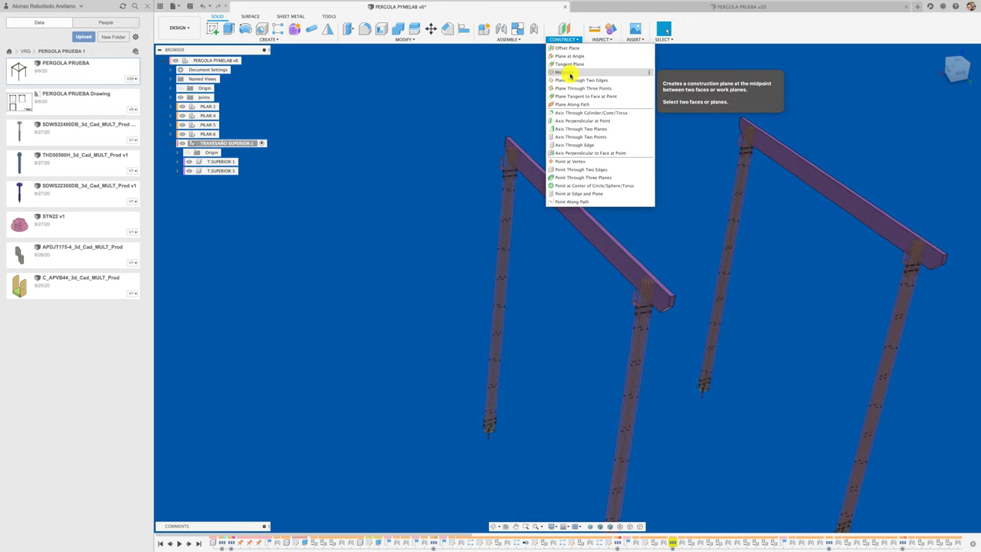
{"action": "left_click", "coordinate": [569, 72]}
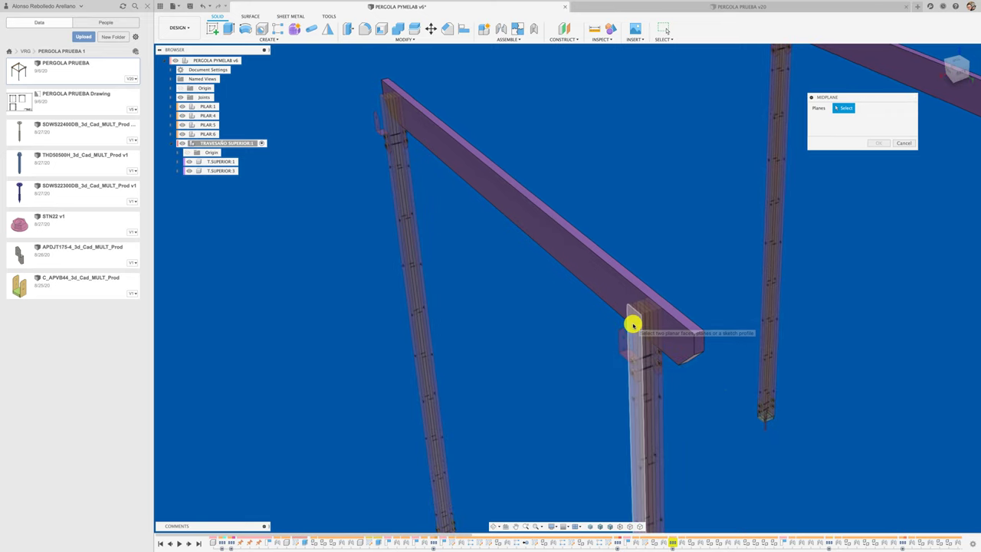
{"action": "left_click", "coordinate": [632, 325]}
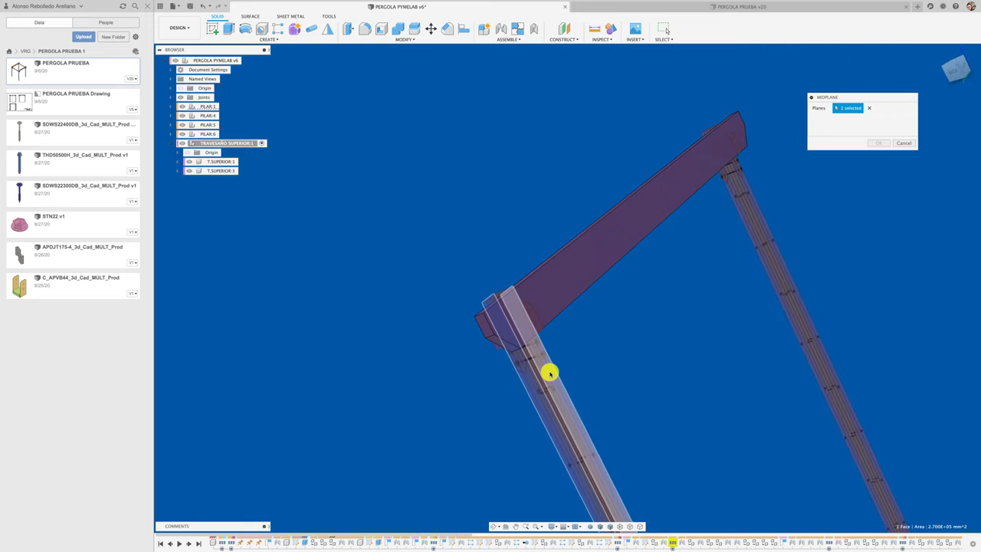
{"action": "left_click", "coordinate": [550, 372]}
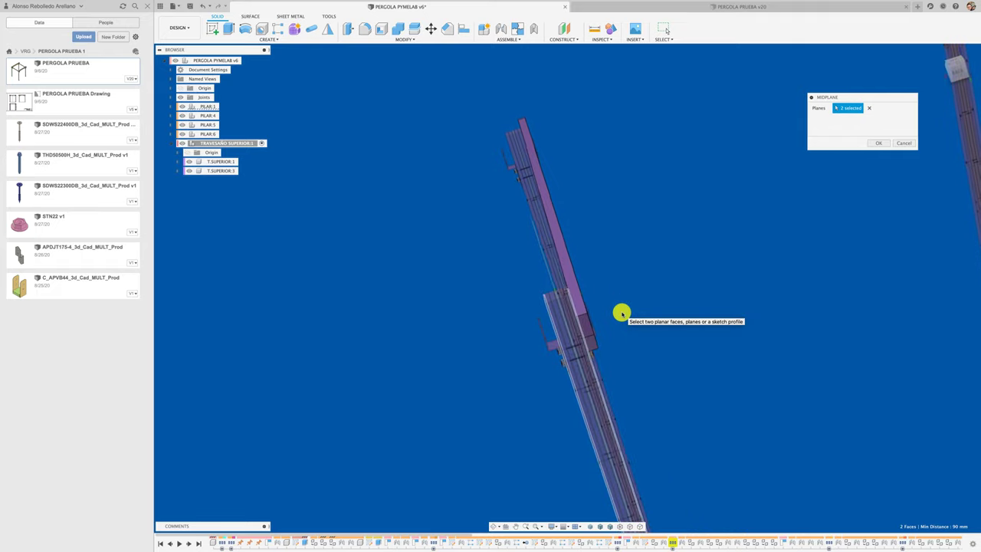
{"action": "key", "text": "Return"}
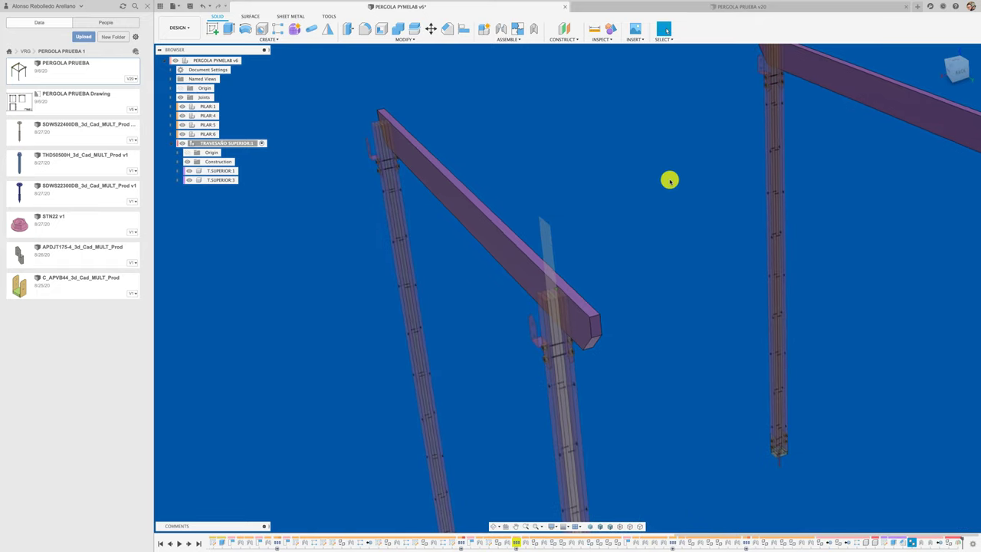
Mirror the T.SUPERIOR:1 component across the midplane, creating T.SUPERIOR(Mirror):1
{"action": "left_click", "coordinate": [327, 34]}
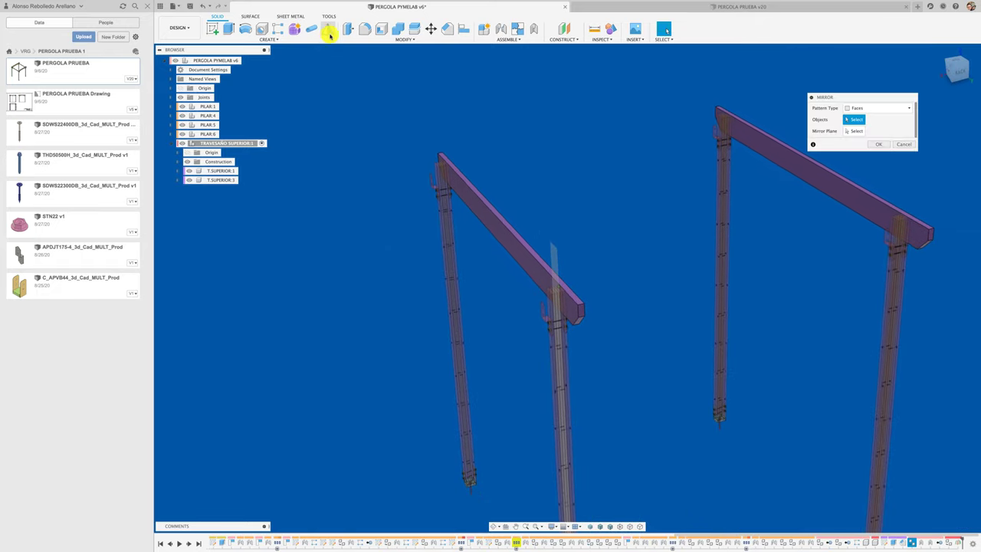
{"action": "left_click", "coordinate": [881, 110]}
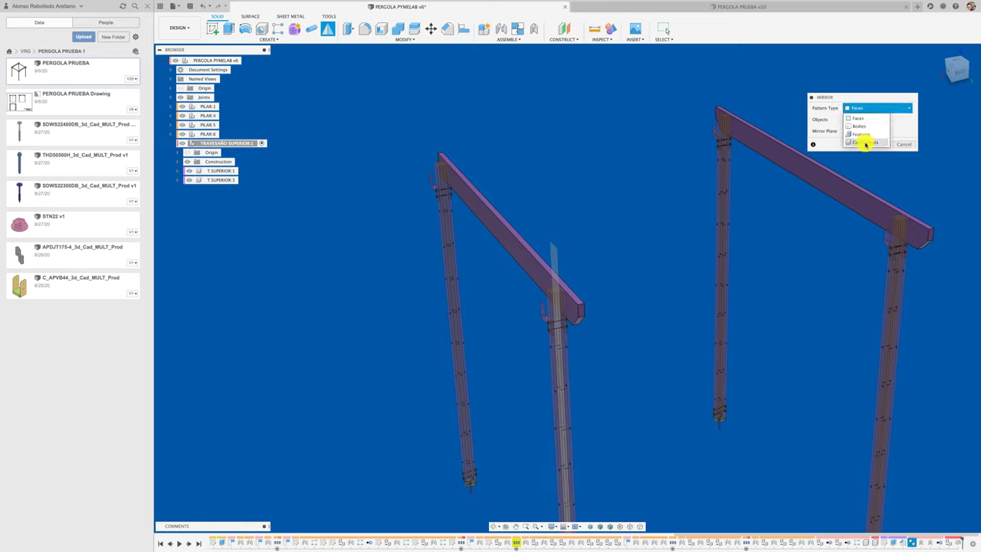
{"action": "left_click", "coordinate": [864, 143]}
{"action": "left_click", "coordinate": [502, 231]}
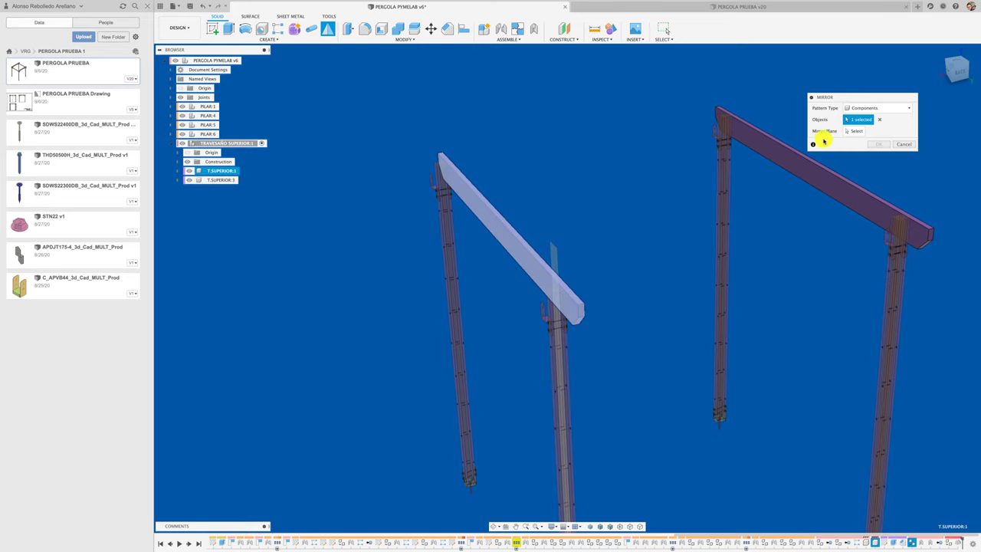
{"action": "left_click", "coordinate": [558, 253]}
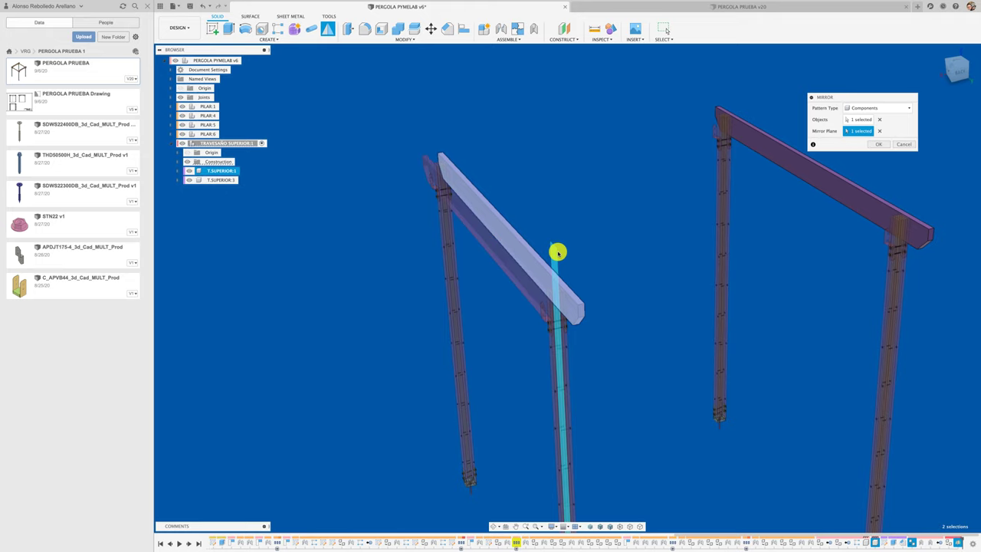
{"action": "key", "text": "Return"}
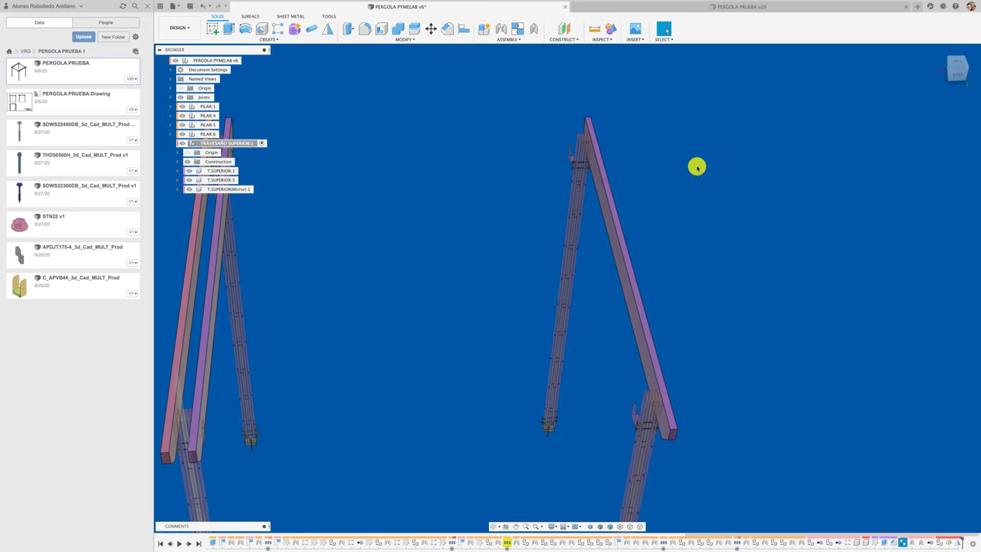
Create a second midplane between the faces of the pillar under the right crossbeam
{"action": "left_click", "coordinate": [563, 40]}
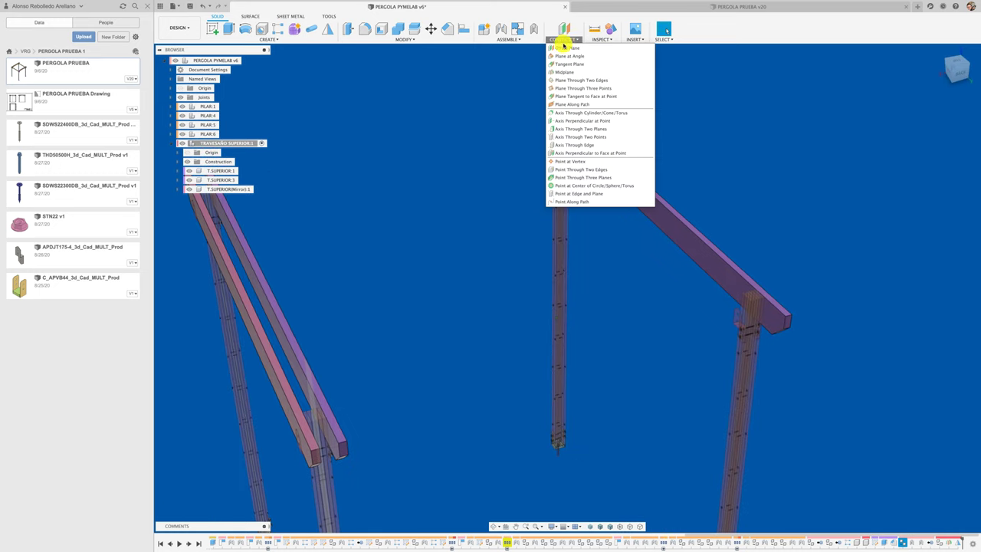
{"action": "left_click", "coordinate": [569, 74]}
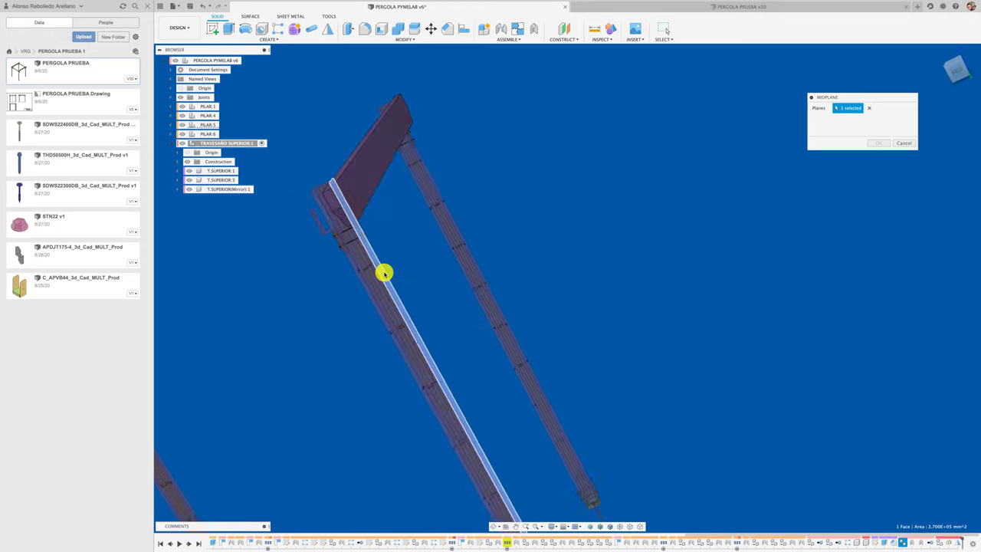
{"action": "left_click", "coordinate": [378, 292]}
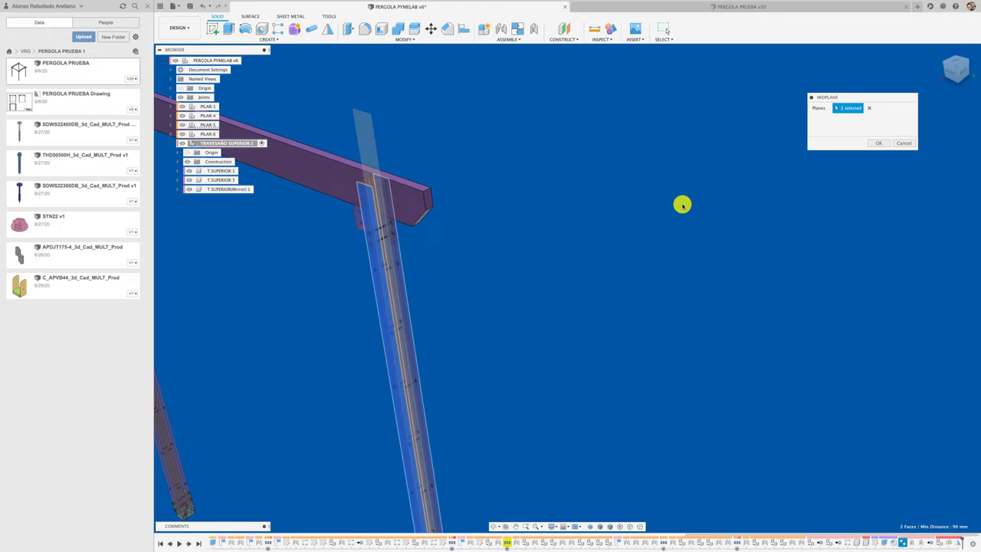
{"action": "left_click", "coordinate": [879, 143]}
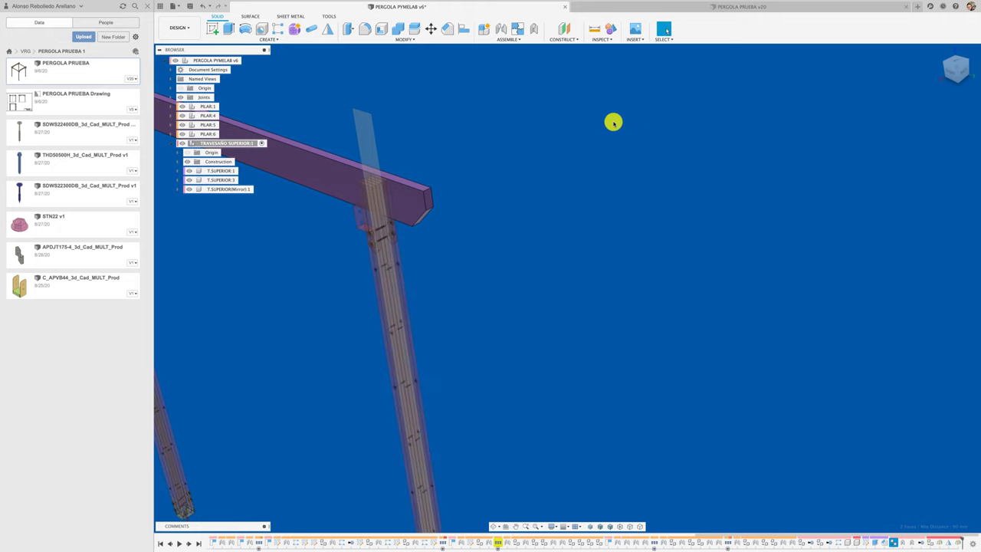
Mirror the T.SUPERIOR:3 component across the second midplane
{"action": "left_click", "coordinate": [327, 28]}
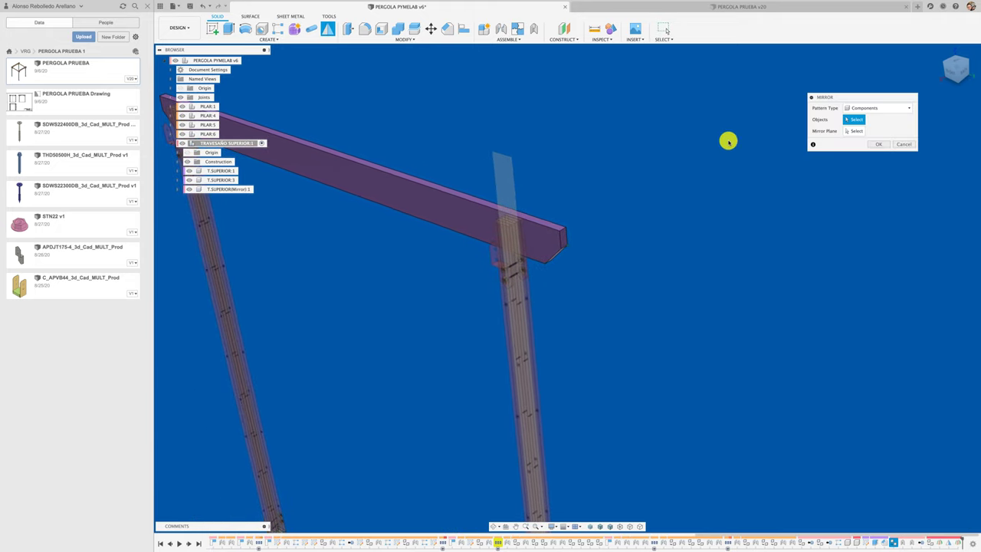
{"action": "left_click", "coordinate": [454, 177]}
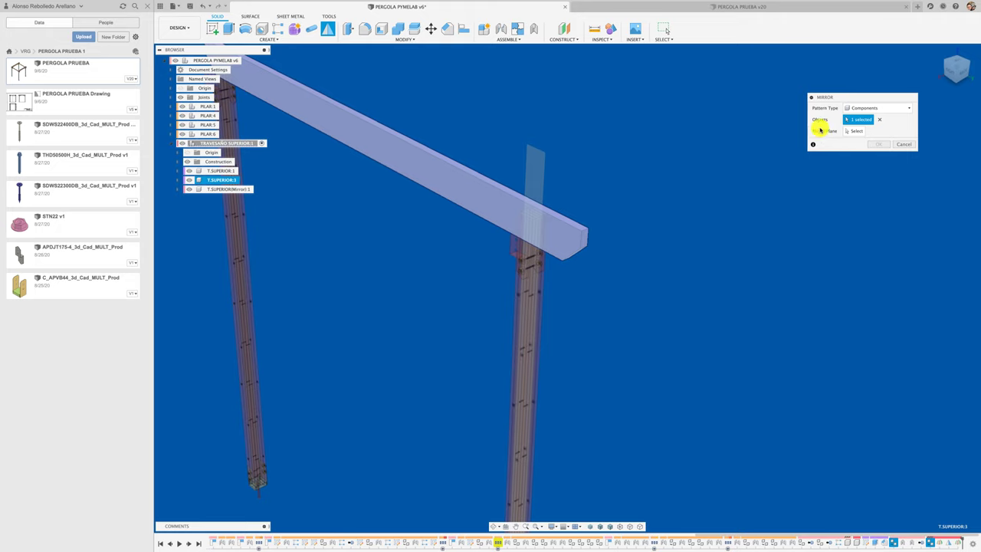
{"action": "left_click", "coordinate": [531, 161]}
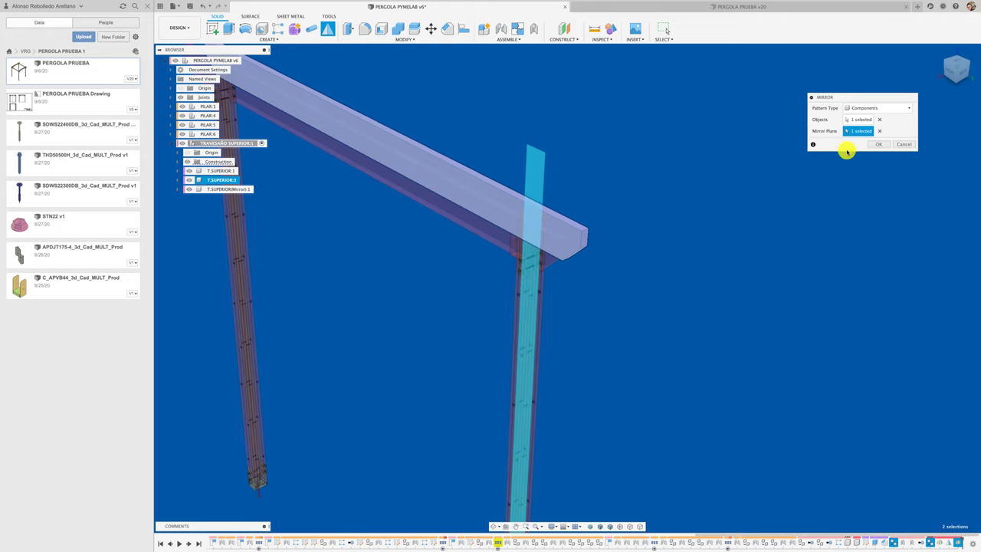
{"action": "left_click", "coordinate": [875, 145]}
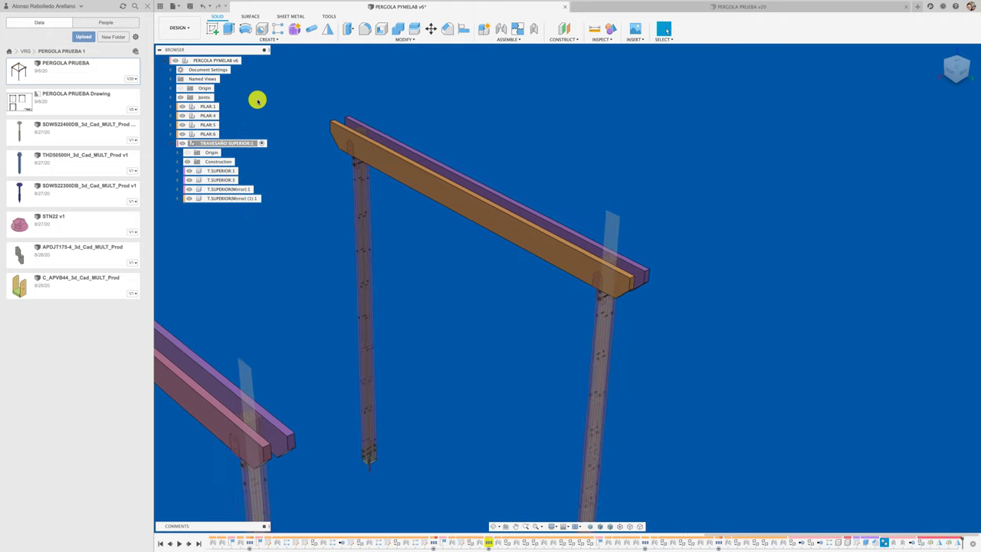
Activate PERGOLA PYMELAB v6, test-drag the beam to check it's fixed, and undo
{"action": "left_click", "coordinate": [249, 60]}
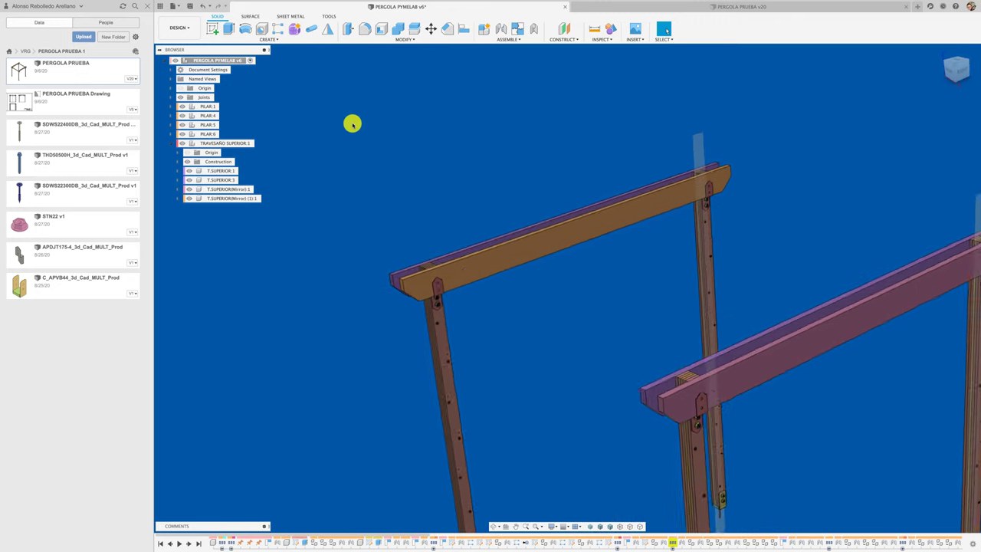
{"action": "left_click_drag", "start_coordinate": [499, 256], "coordinate": [432, 209]}
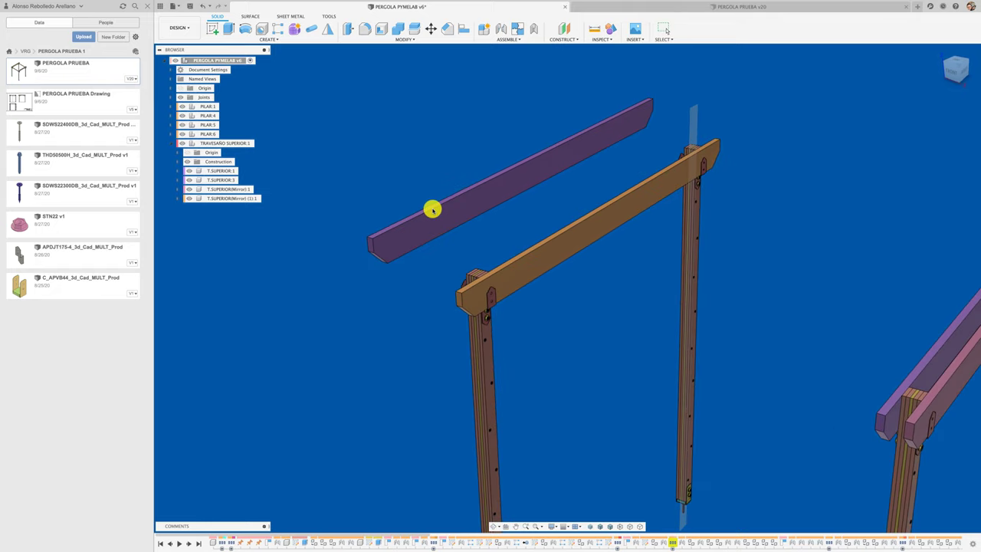
{"action": "key", "text": "ctrl+z"}
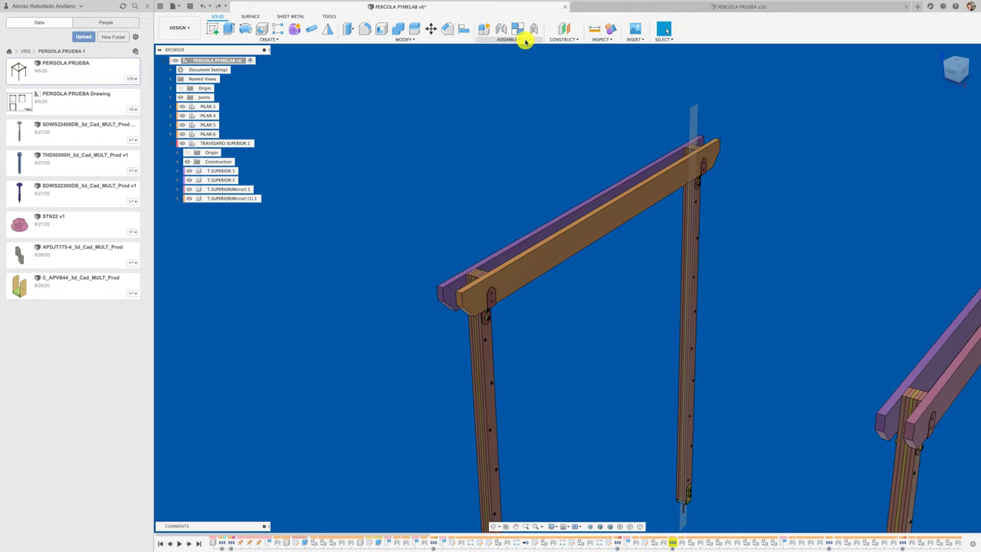
Rigidly fix the T.SUPERIOR:3 beam to its pillar assembly with an as-built joint
{"action": "left_click", "coordinate": [533, 31]}
{"action": "left_click", "coordinate": [505, 252]}
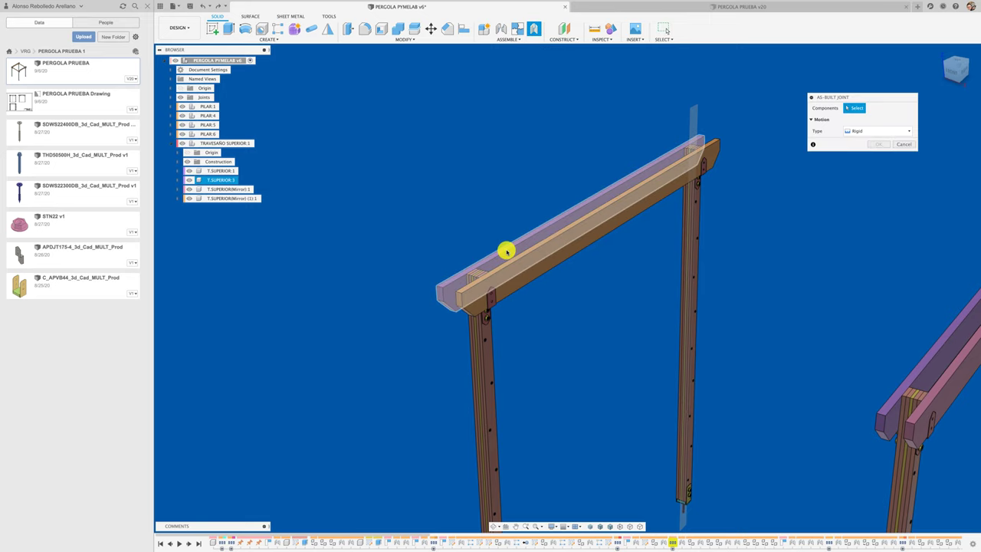
{"action": "left_click", "coordinate": [469, 336]}
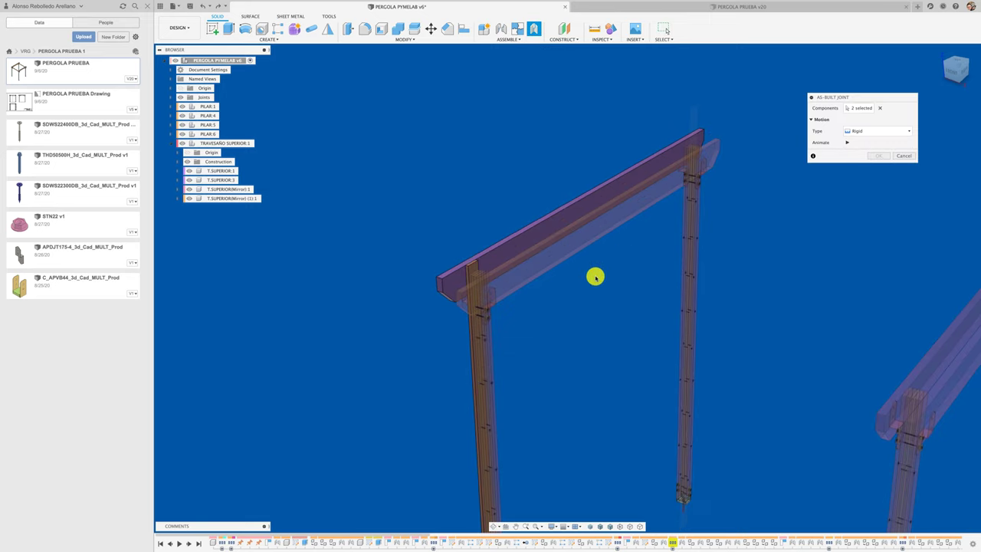
{"action": "left_click", "coordinate": [874, 157]}
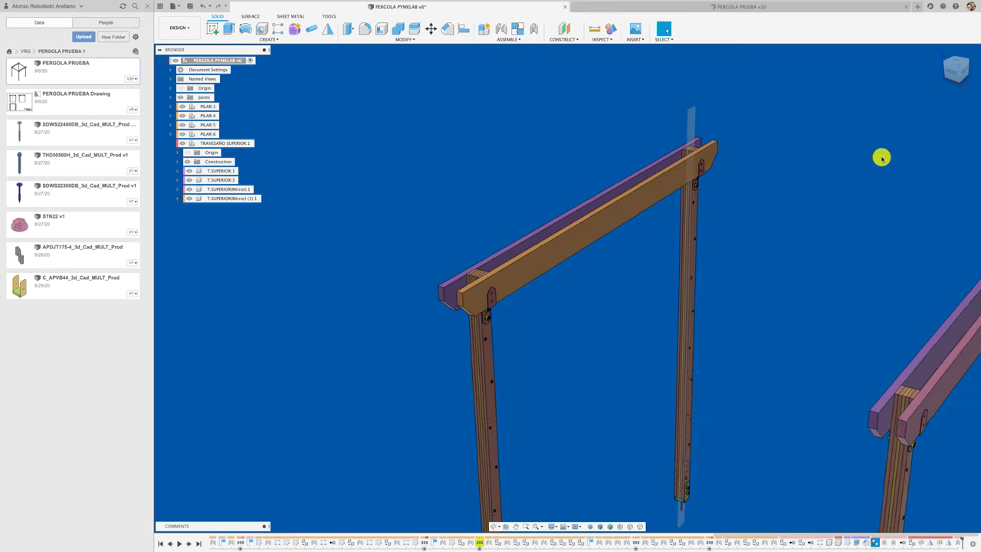
{"action": "mouse_move", "coordinate": [880, 158]}
{"action": "middle_mouse_down", "text": "shift"}
{"action": "mouse_move", "coordinate": [816, 199]}
{"action": "mouse_move", "coordinate": [801, 312]}
{"action": "middle_mouse_up", "text": "shift"}
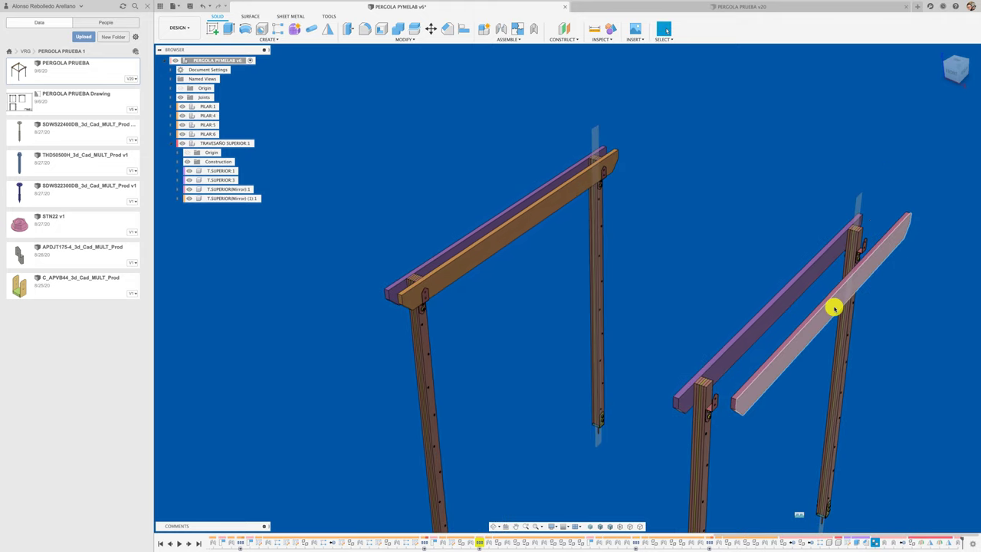
{"action": "left_click", "coordinate": [833, 308]}
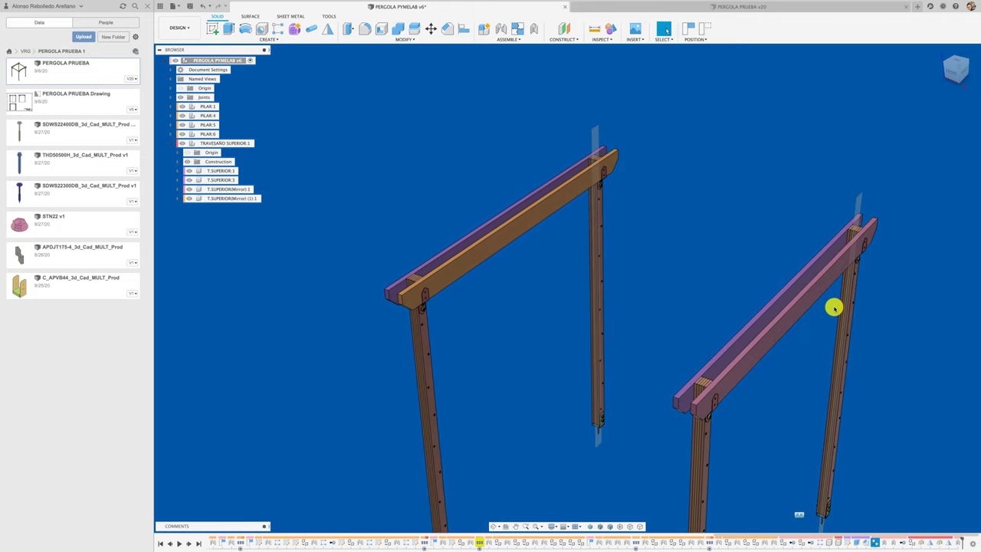
Rigidly fix the mirrored T.SUPERIOR(Mirror):1 beam to its supporting pillar
{"action": "left_click", "coordinate": [535, 29]}
{"action": "left_click", "coordinate": [740, 365]}
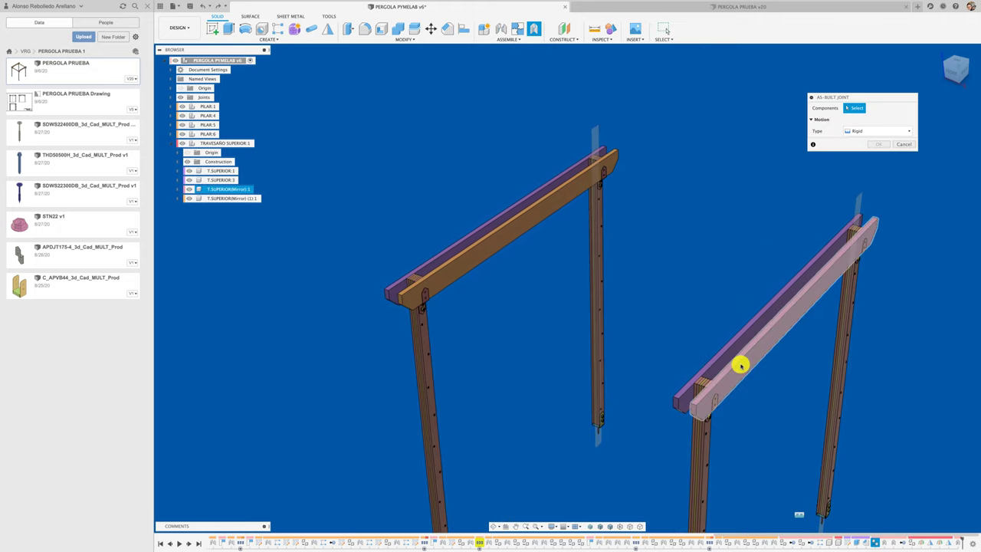
{"action": "left_click", "coordinate": [708, 448]}
{"action": "left_click", "coordinate": [878, 157]}
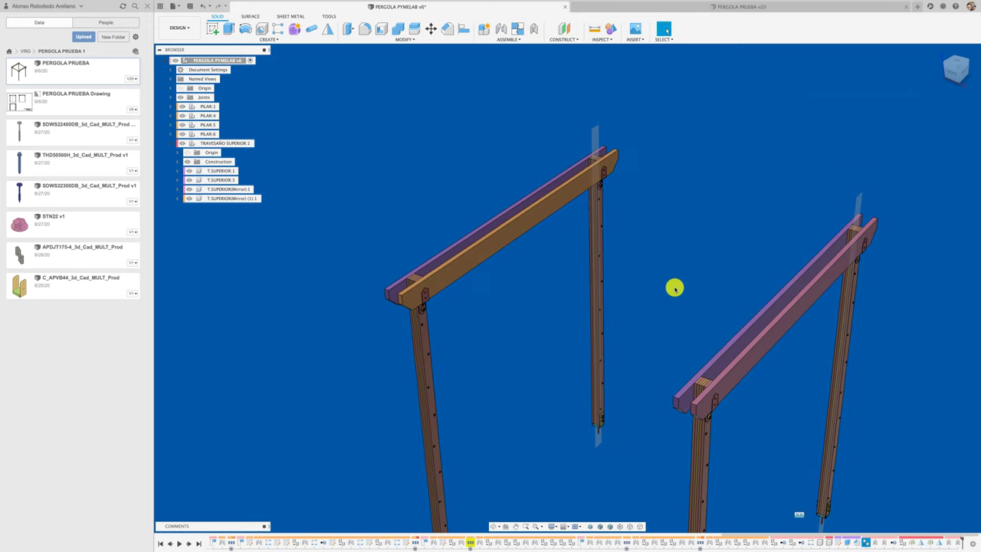
{"action": "mouse_move", "coordinate": [674, 287]}
{"action": "middle_mouse_down", "text": "shift"}
{"action": "mouse_move", "coordinate": [493, 283]}
{"action": "mouse_move", "coordinate": [282, 258]}
{"action": "mouse_move", "coordinate": [294, 250]}
{"action": "mouse_move", "coordinate": [286, 229]}
{"action": "middle_mouse_up", "text": "shift"}
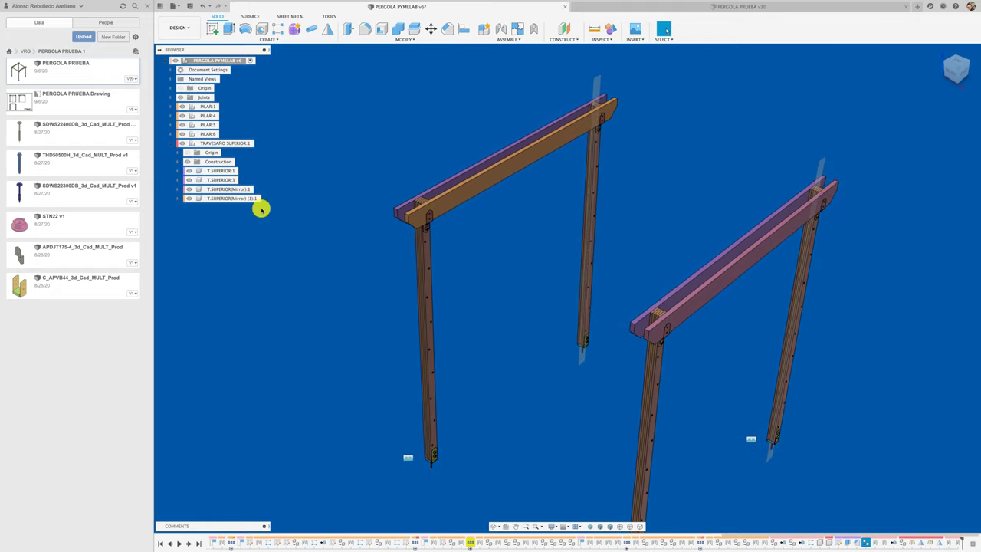
Activate the TRAVESAÑO SUPERIOR:1 crossbeam component for editing
{"action": "scroll", "coordinate": [278, 173], "scroll_direction": "up", "scroll_amount": 2}
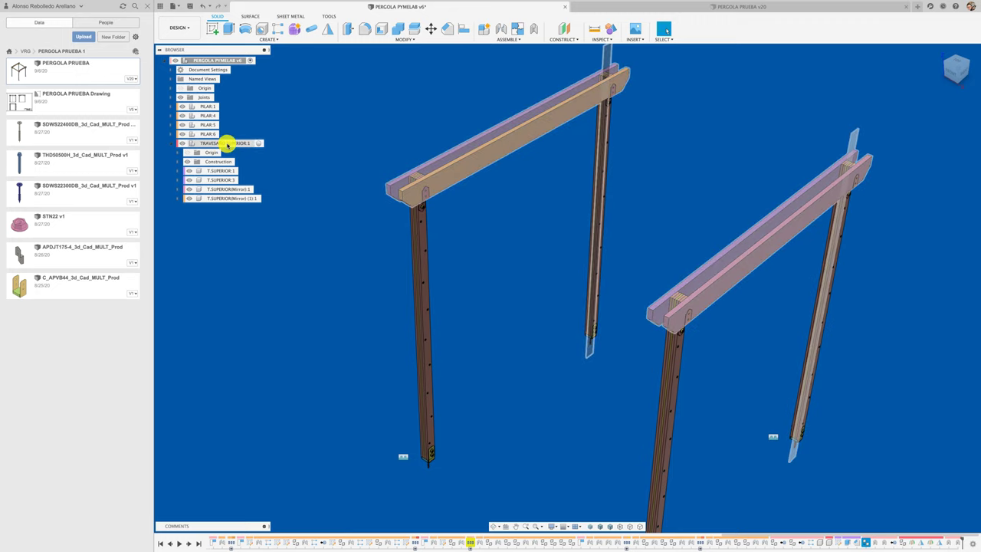
{"action": "left_click", "coordinate": [261, 143]}
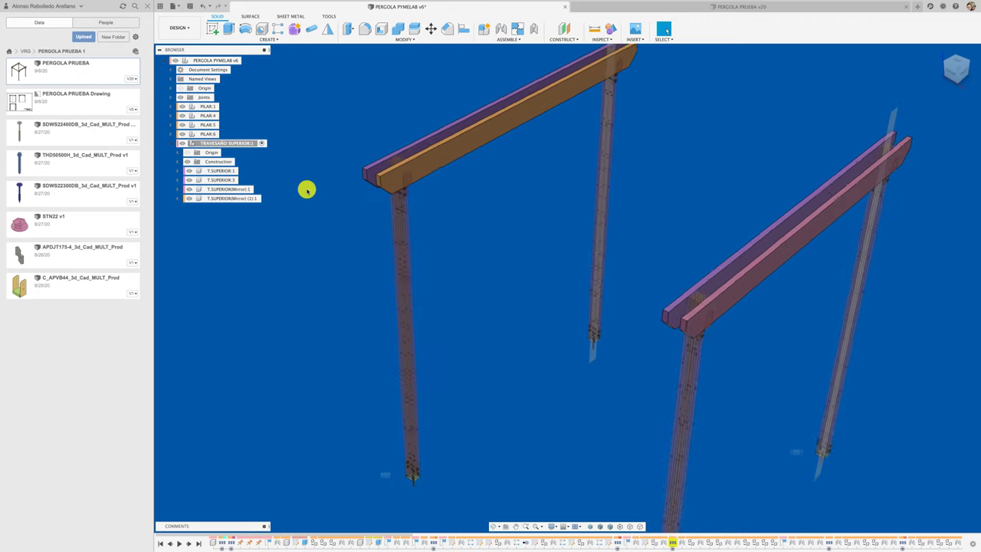
{"action": "scroll", "coordinate": [307, 190], "scroll_direction": "up", "scroll_amount": 3}
{"action": "scroll", "coordinate": [350, 226], "scroll_direction": "up", "scroll_amount": 2}
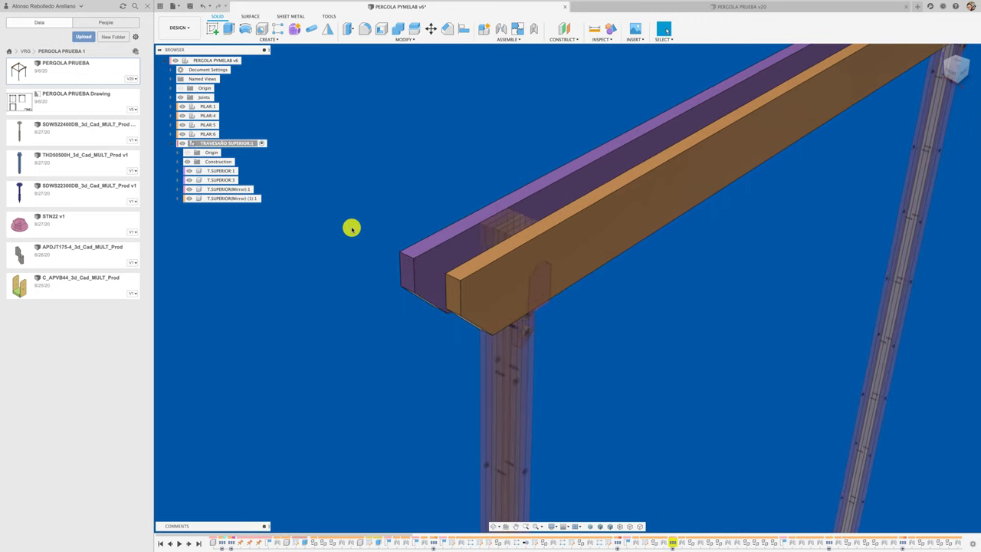
{"action": "scroll", "coordinate": [351, 228], "scroll_direction": "down", "scroll_amount": 3}
{"action": "scroll", "coordinate": [306, 239], "scroll_direction": "down", "scroll_amount": 1}
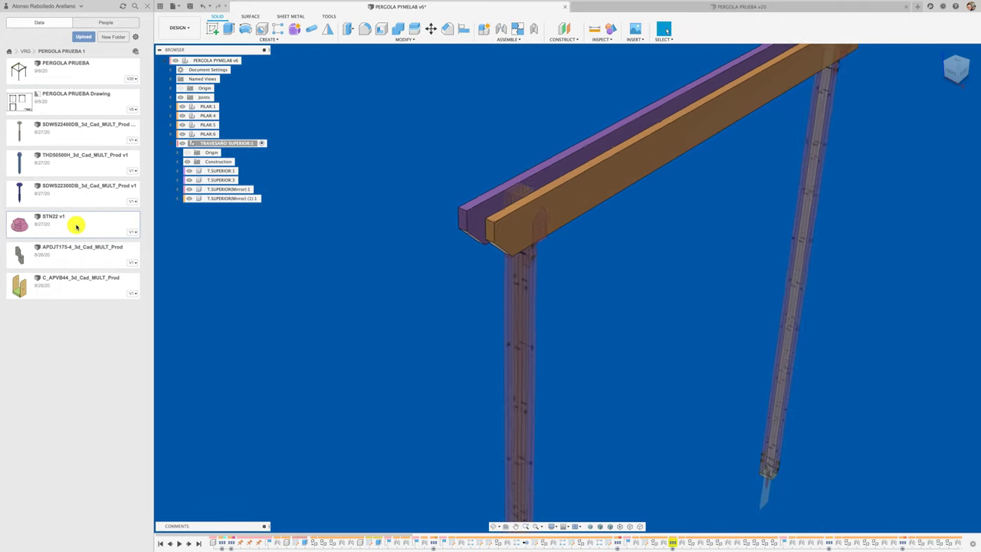
Insert the STN22 v1 nut from the Data panel into the current design, accepting the copy
{"action": "right_click", "coordinate": [77, 226]}
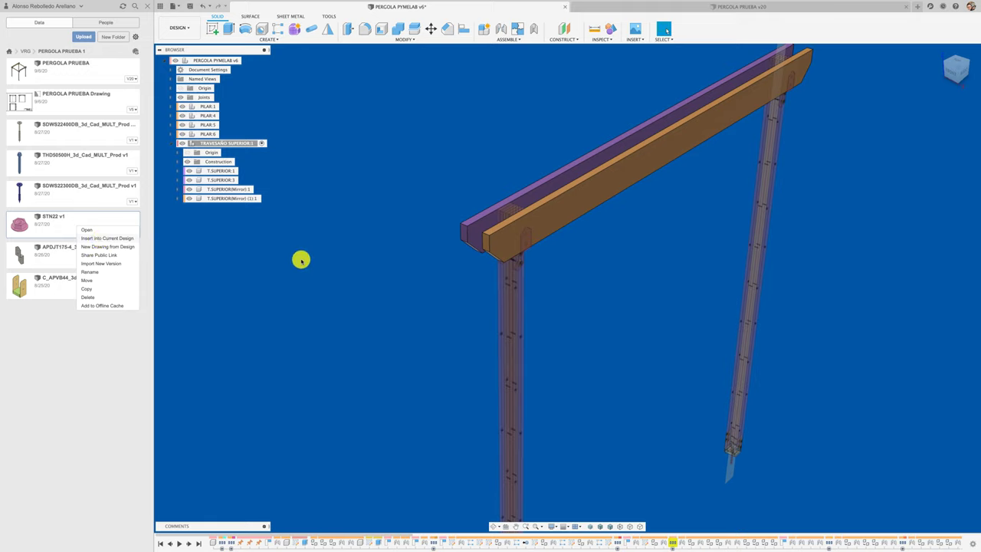
{"action": "left_click", "coordinate": [135, 238]}
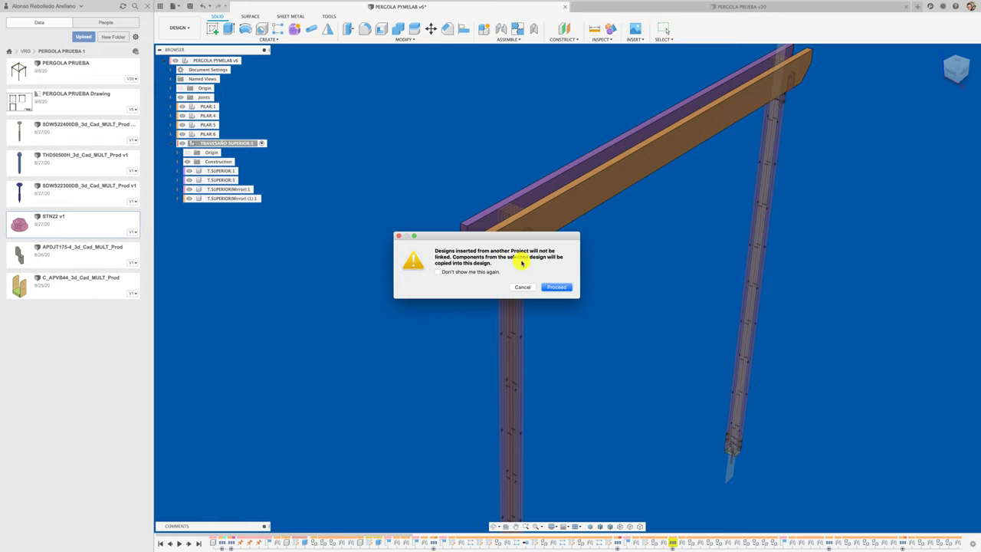
{"action": "left_click", "coordinate": [556, 287]}
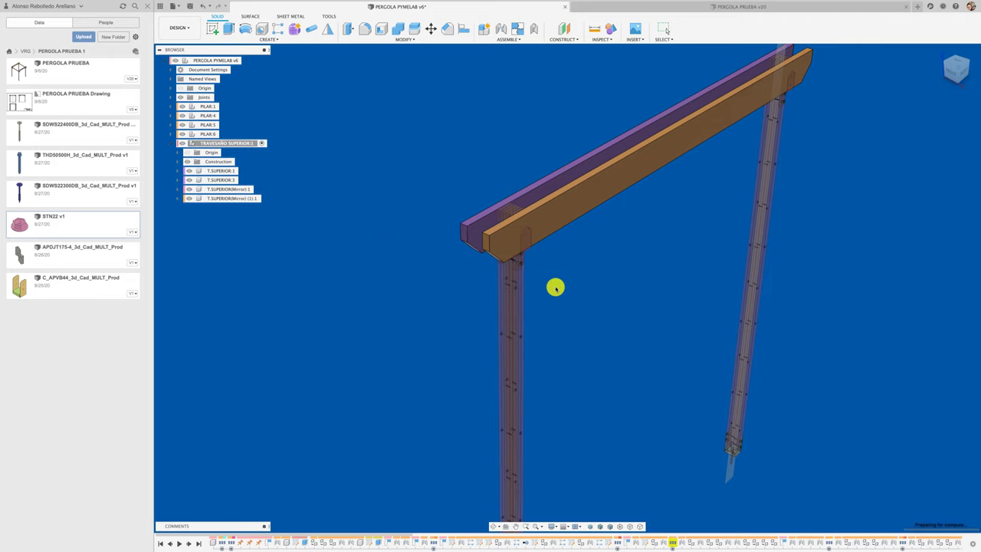
{"action": "scroll", "coordinate": [383, 273], "scroll_direction": "down", "scroll_amount": 3}
{"action": "scroll", "coordinate": [383, 274], "scroll_direction": "down", "scroll_amount": 2}
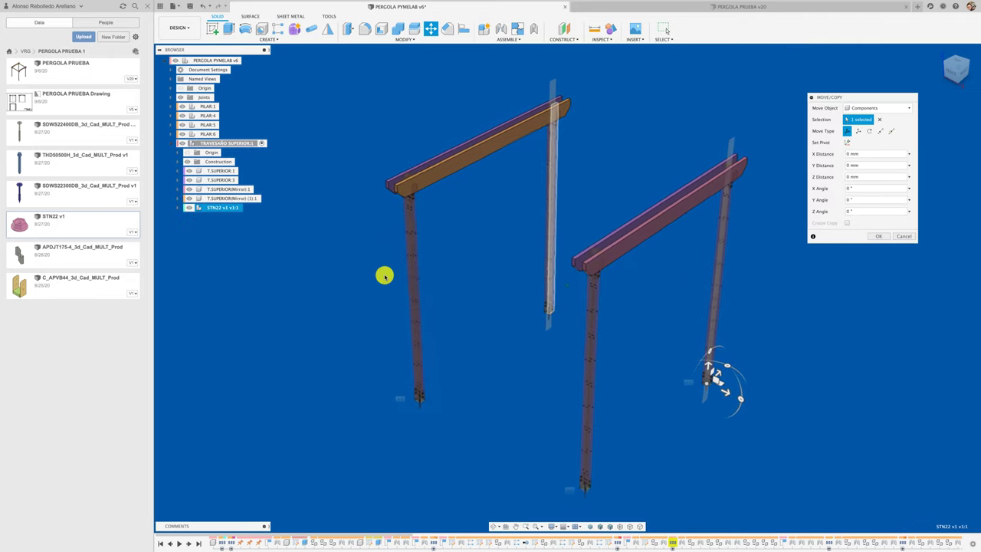
Lift the STN22 nut up to the crossbeam's end and rotate it 90° about Y
{"action": "scroll", "coordinate": [644, 344], "scroll_direction": "up", "scroll_amount": 1}
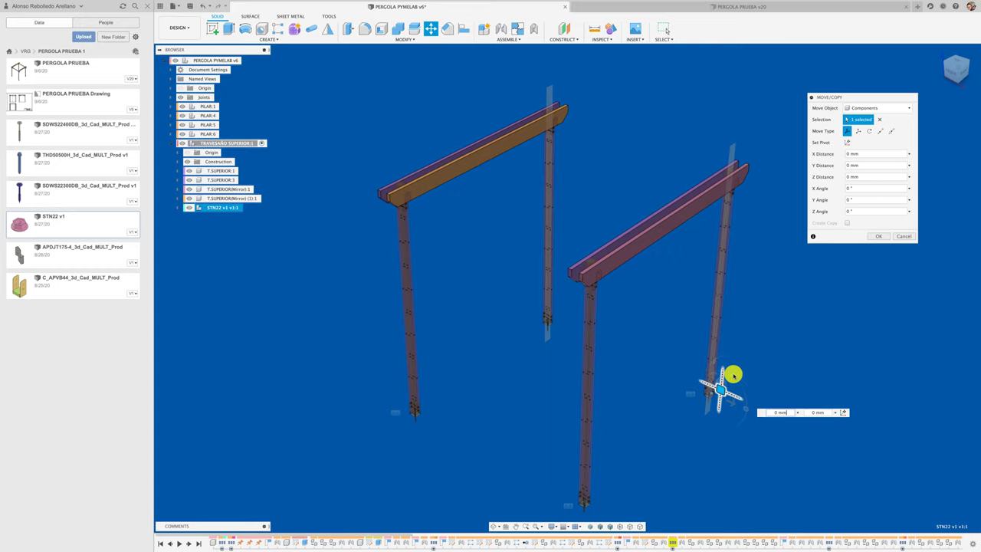
{"action": "mouse_move", "coordinate": [732, 375]}
{"action": "left_mouse_down"}
{"action": "mouse_move", "coordinate": [752, 366]}
{"action": "mouse_move", "coordinate": [761, 192]}
{"action": "left_mouse_up"}
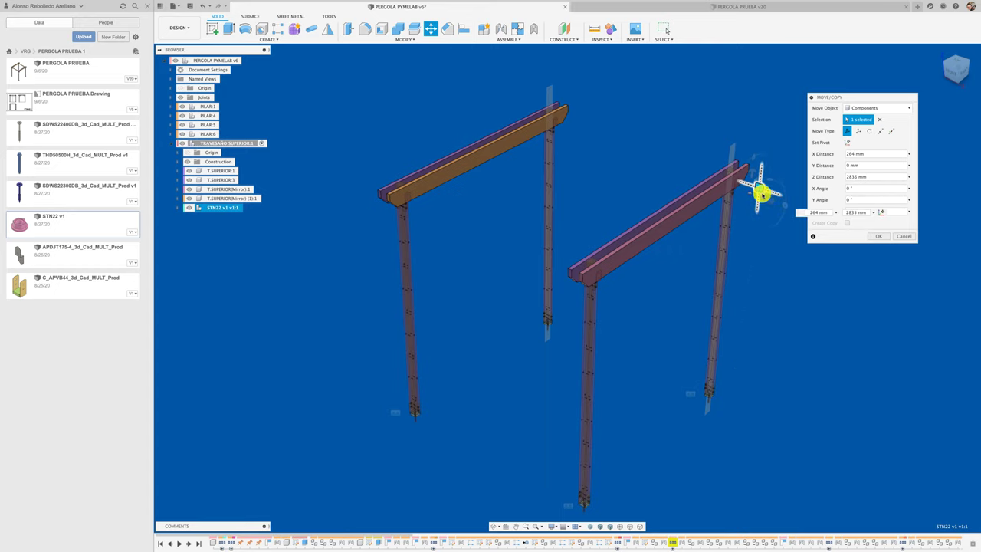
{"action": "scroll", "coordinate": [762, 203], "scroll_direction": "up", "scroll_amount": 3}
{"action": "scroll", "coordinate": [759, 215], "scroll_direction": "up", "scroll_amount": 3}
{"action": "scroll", "coordinate": [757, 219], "scroll_direction": "up", "scroll_amount": 1}
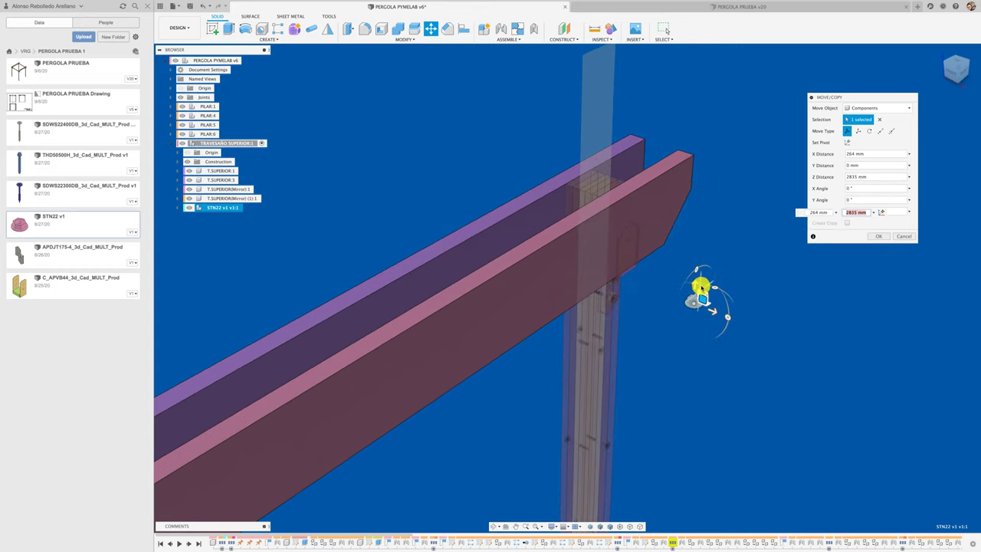
{"action": "left_click_drag", "start_coordinate": [728, 319], "coordinate": [693, 347]}
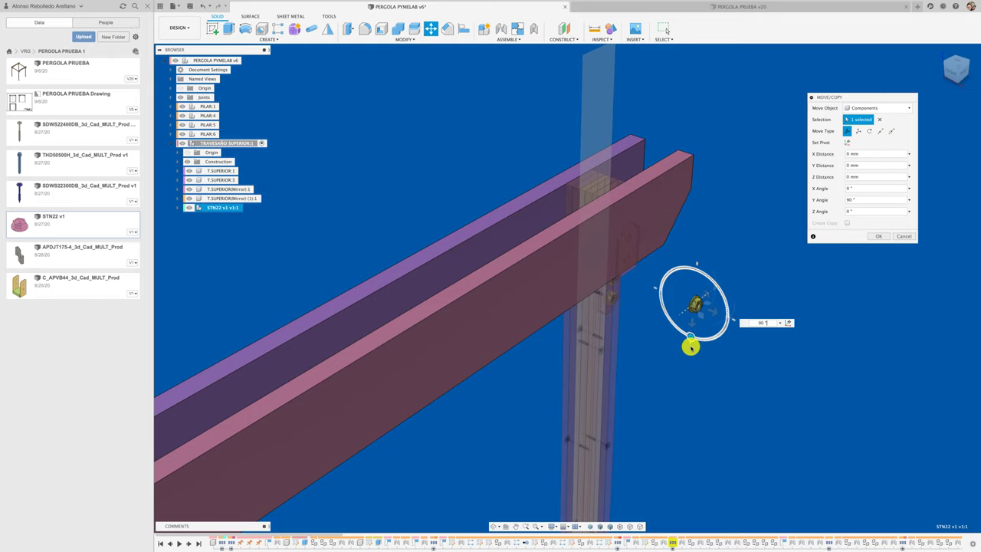
{"action": "left_click", "coordinate": [883, 236]}
{"action": "middle_click_drag", "start_coordinate": [794, 271], "coordinate": [635, 230], "text": "shift"}
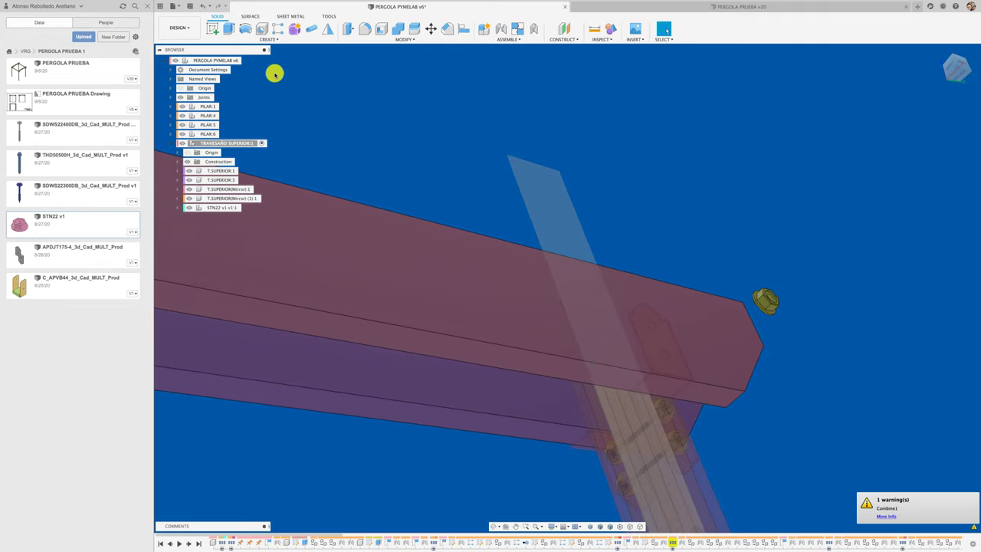
With the pergola assembly active, joint the STN22 nut to the bracket's upper bolt hole
{"action": "left_click", "coordinate": [250, 60]}
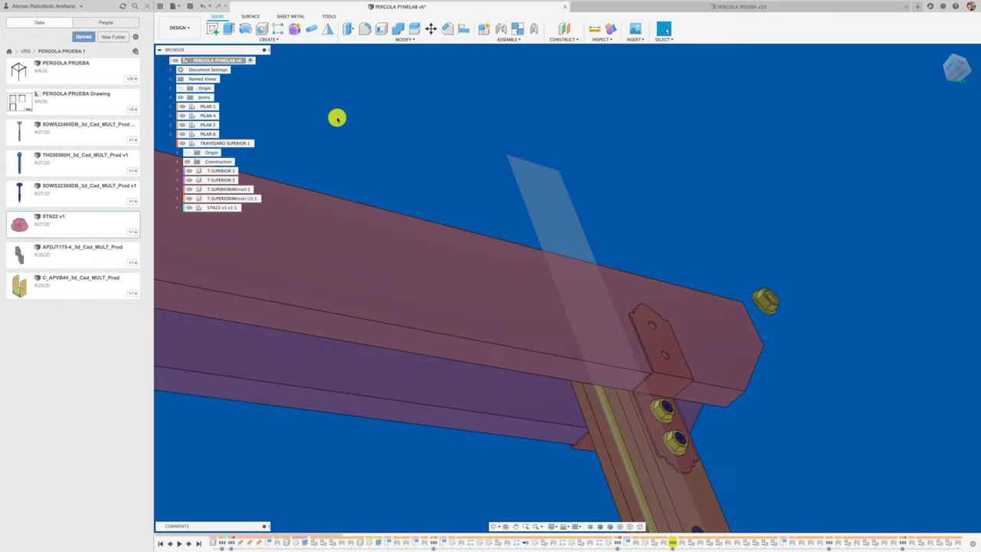
{"action": "mouse_move", "coordinate": [337, 119]}
{"action": "middle_mouse_down", "text": "shift"}
{"action": "mouse_move", "coordinate": [610, 179]}
{"action": "mouse_move", "coordinate": [713, 221]}
{"action": "middle_mouse_up", "text": "shift"}
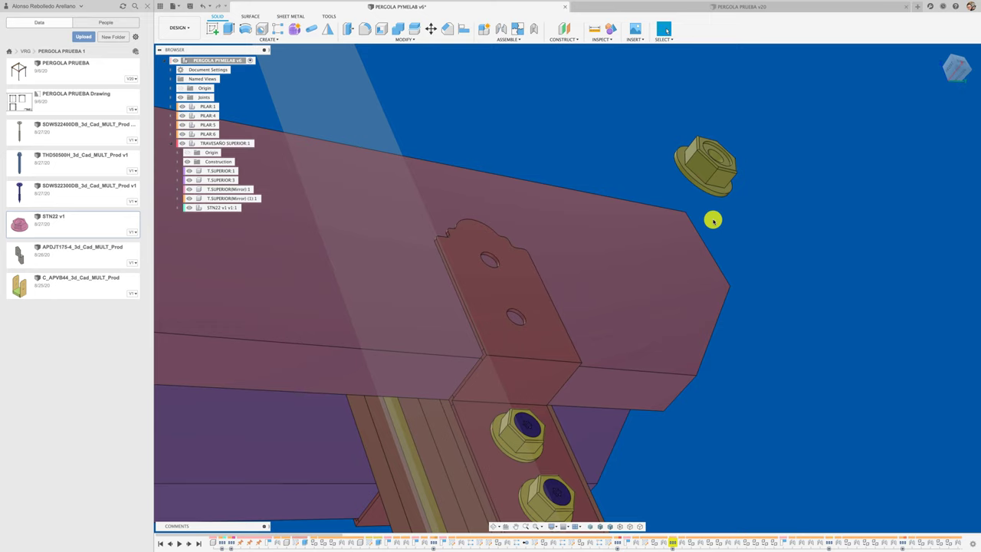
{"action": "key", "text": "j"}
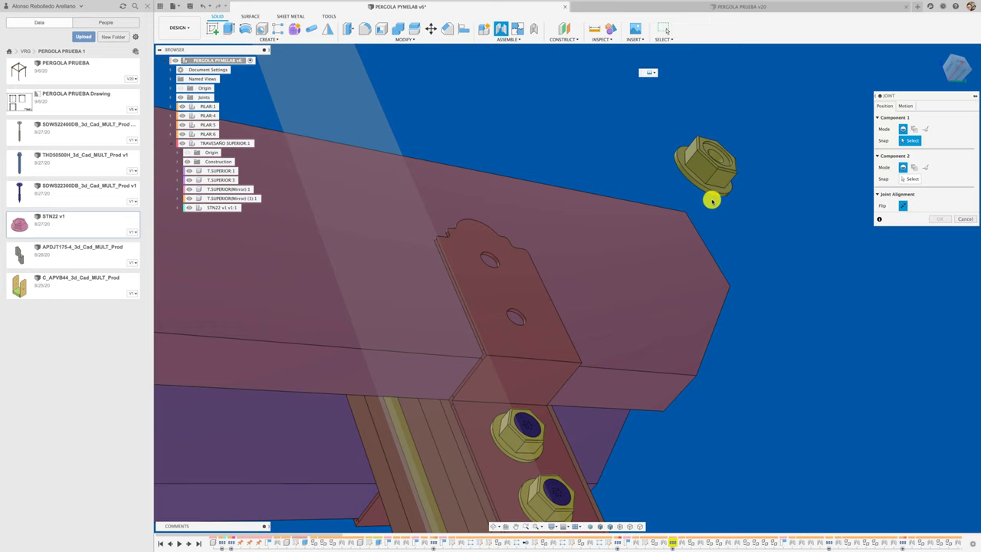
{"action": "left_click", "coordinate": [712, 198]}
{"action": "left_click", "coordinate": [492, 260]}
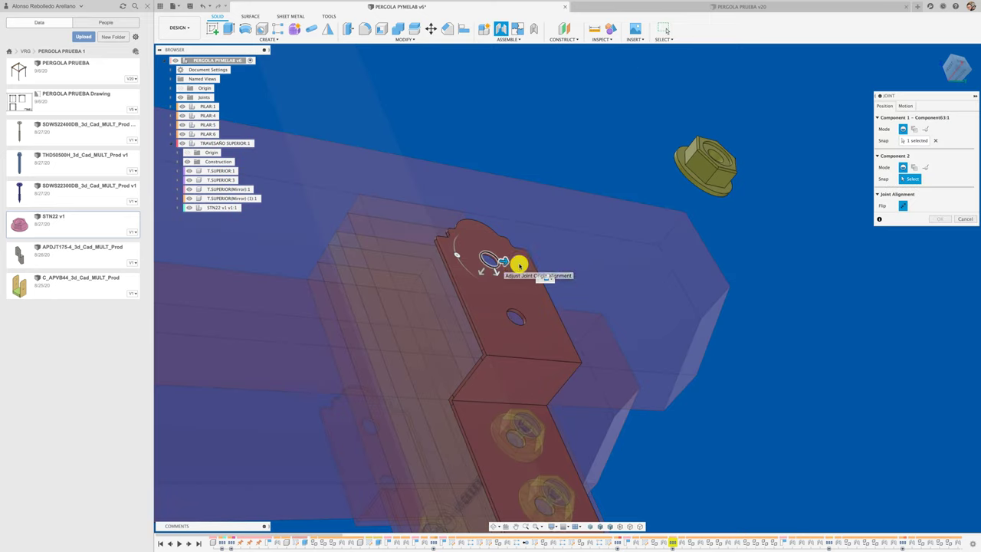
{"action": "left_click", "coordinate": [938, 263]}
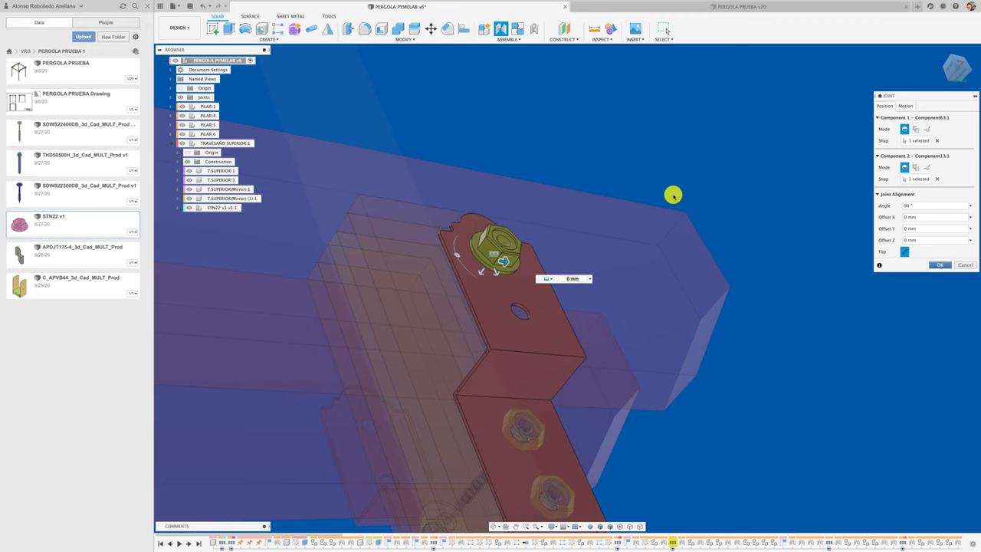
{"action": "scroll", "coordinate": [613, 161], "scroll_direction": "down", "scroll_amount": 5}
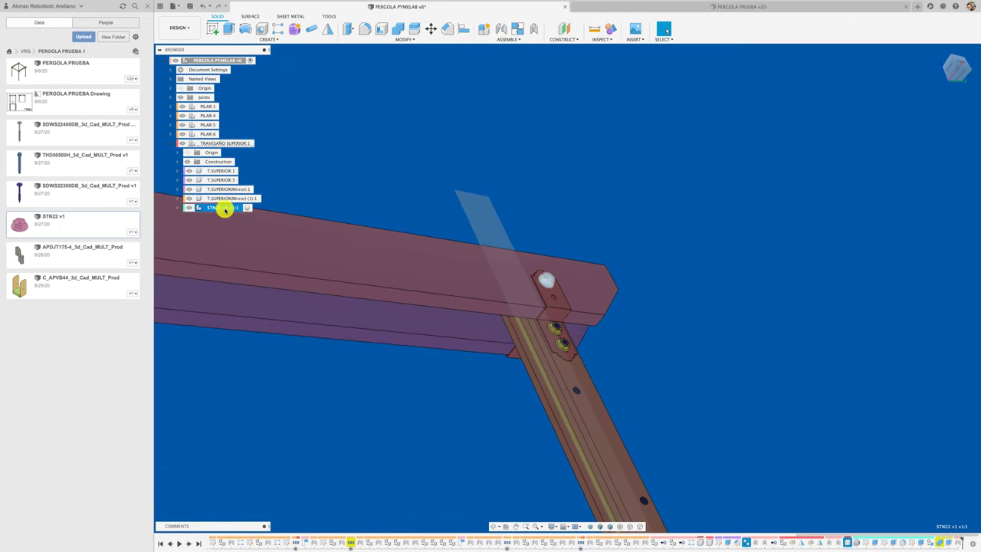
Copy-paste the nut as STN22 v1 v1:2 and shift it 187 mm along X
{"action": "key", "text": "ctrl+c"}
{"action": "key", "text": "ctrl+v"}
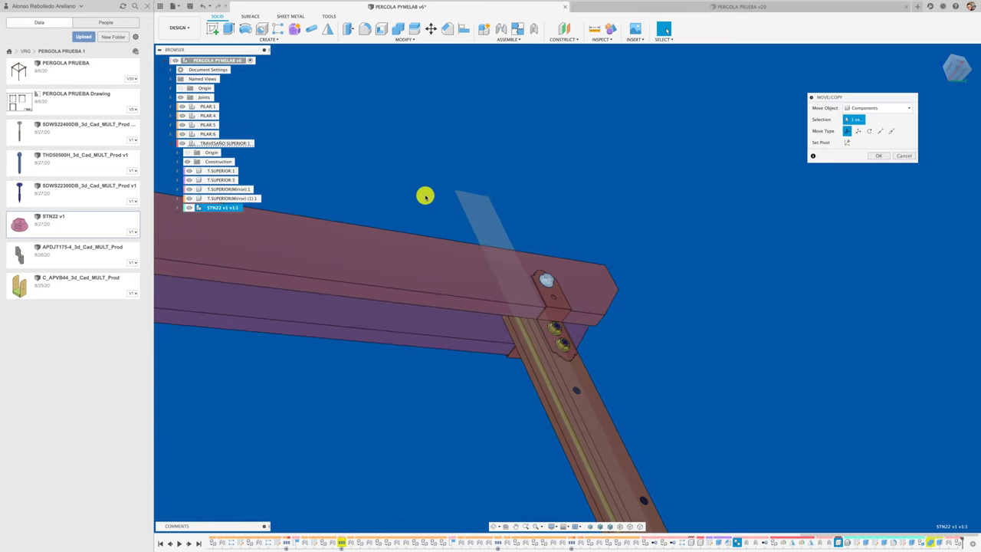
{"action": "left_click_drag", "start_coordinate": [612, 282], "coordinate": [646, 340]}
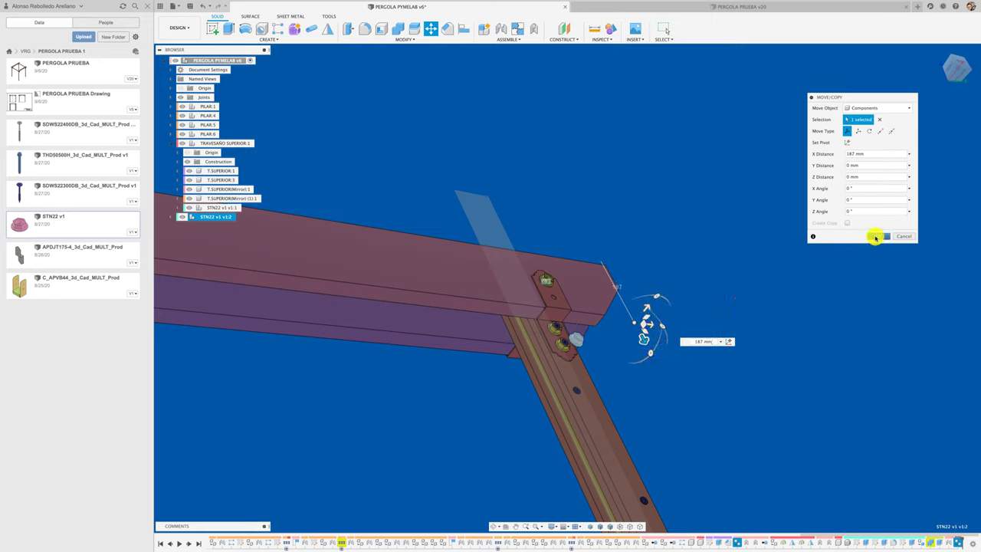
{"action": "left_click", "coordinate": [876, 236]}
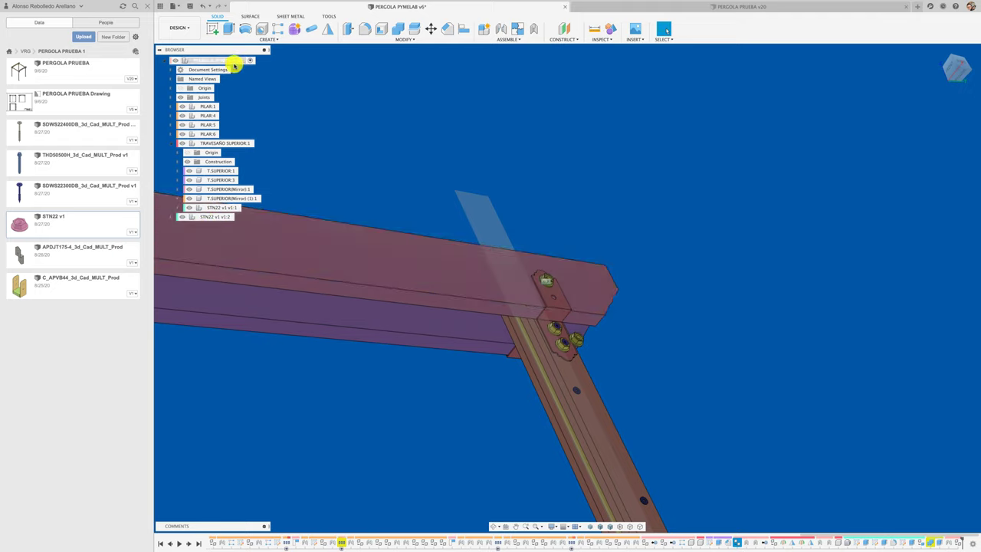
{"action": "left_click", "coordinate": [229, 61]}
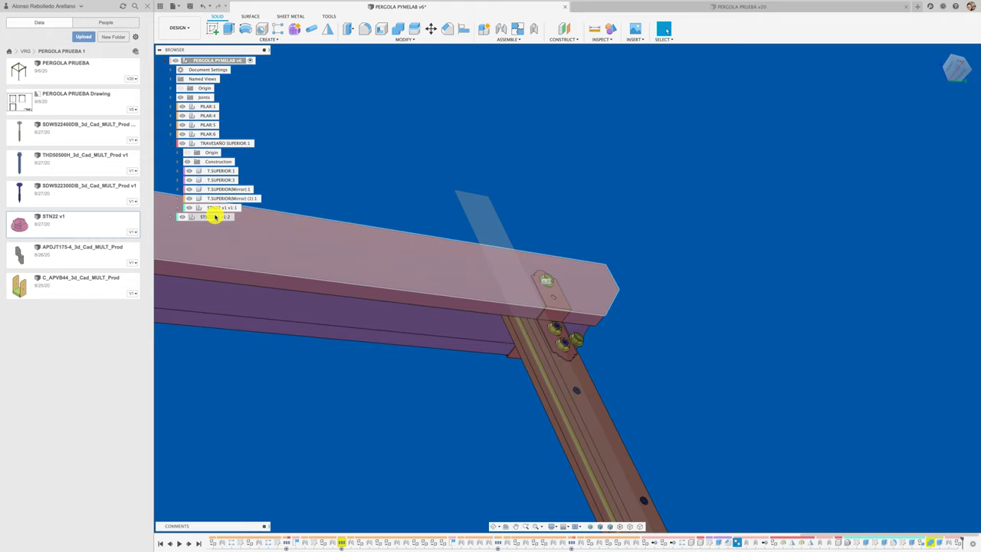
Move the STN22 nut into the TRAVESAÑO SUPERIOR component in the browser
{"action": "left_click_drag", "start_coordinate": [216, 207], "coordinate": [253, 202]}
{"action": "mouse_move", "coordinate": [257, 150]}
{"action": "left_mouse_down"}
{"action": "mouse_move", "coordinate": [236, 146]}
{"action": "mouse_move", "coordinate": [272, 158]}
{"action": "mouse_move", "coordinate": [226, 146]}
{"action": "left_mouse_up"}
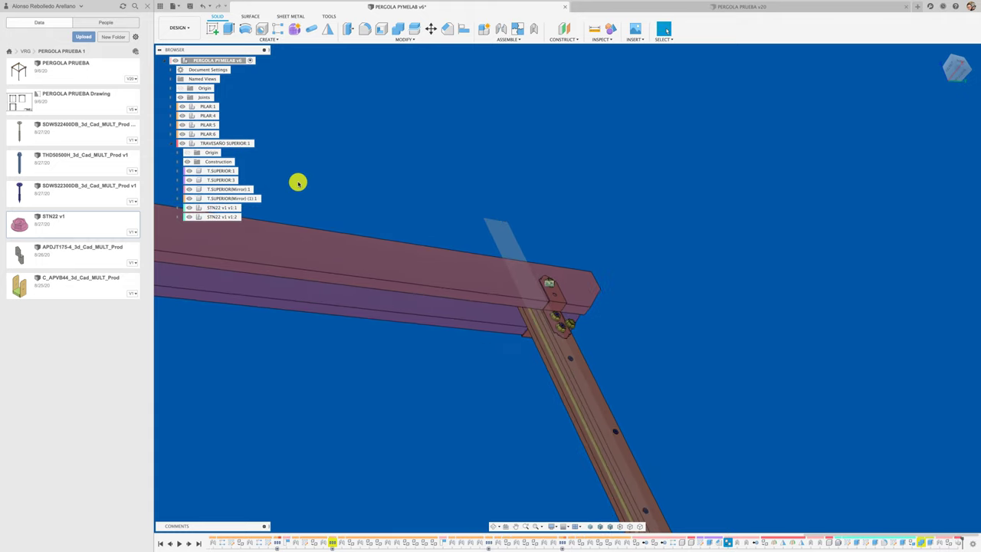
{"action": "scroll", "coordinate": [683, 345], "scroll_direction": "up", "scroll_amount": 2}
{"action": "scroll", "coordinate": [682, 344], "scroll_direction": "up", "scroll_amount": 3}
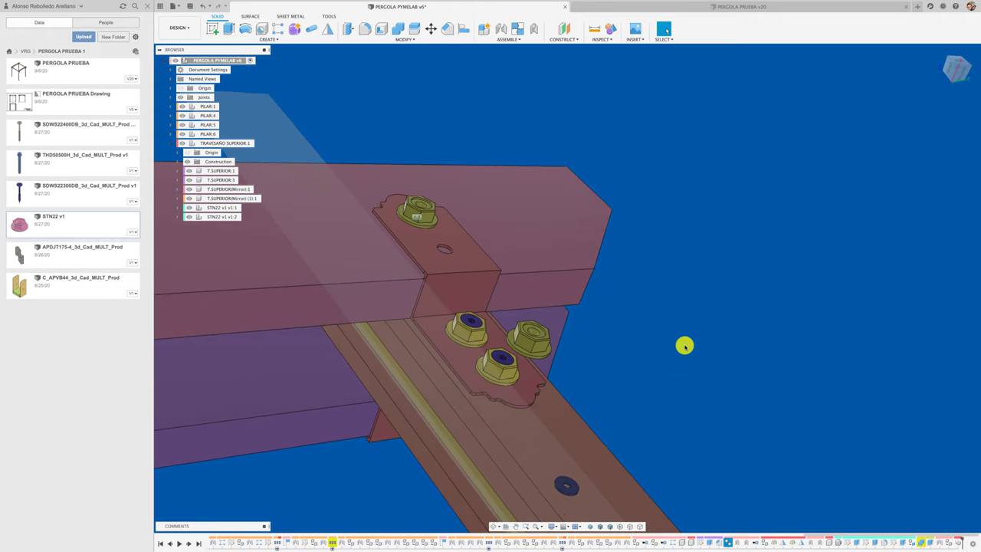
Joint the second STN22 nut into the bracket plate's free bolt hole
{"action": "key", "text": "j"}
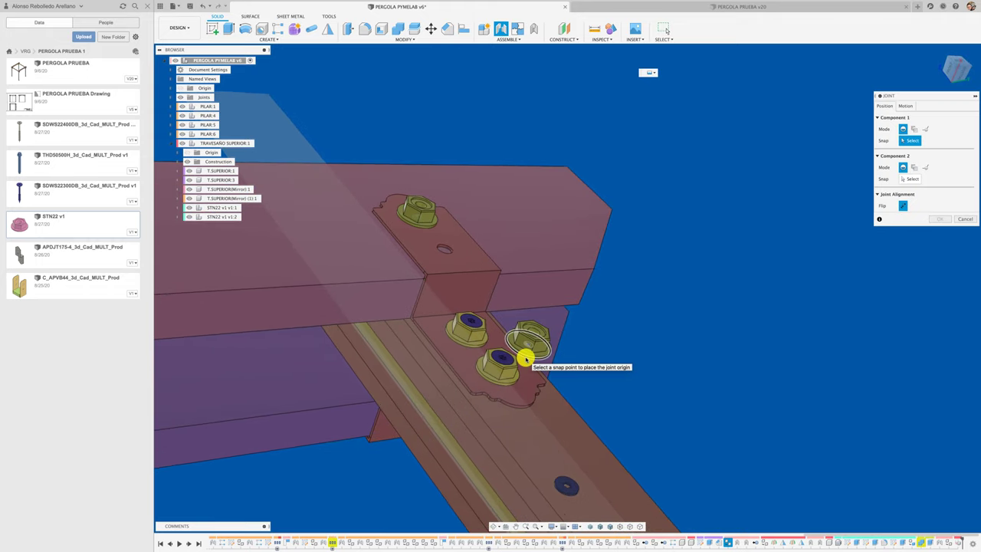
{"action": "left_click", "coordinate": [526, 357]}
{"action": "left_click", "coordinate": [452, 255]}
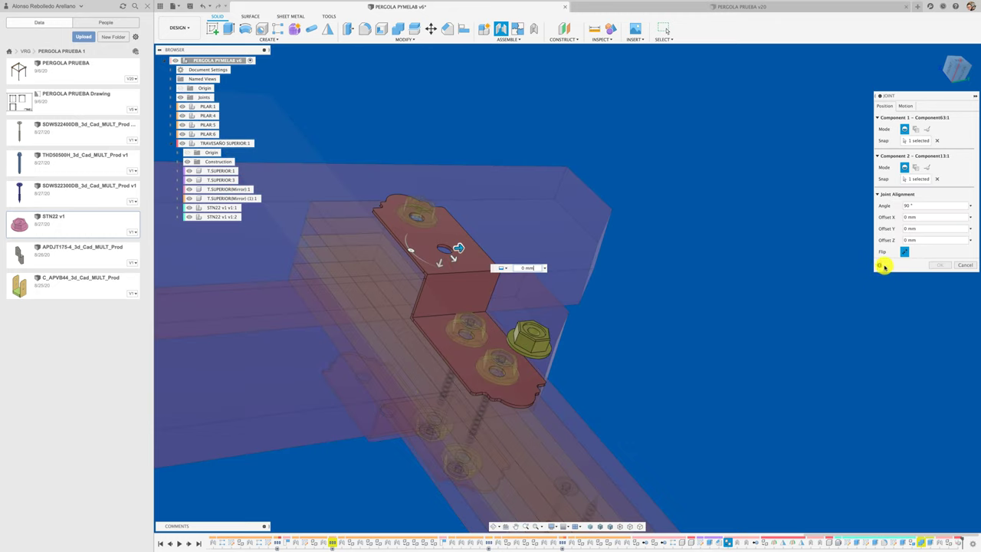
{"action": "key", "text": "Return"}
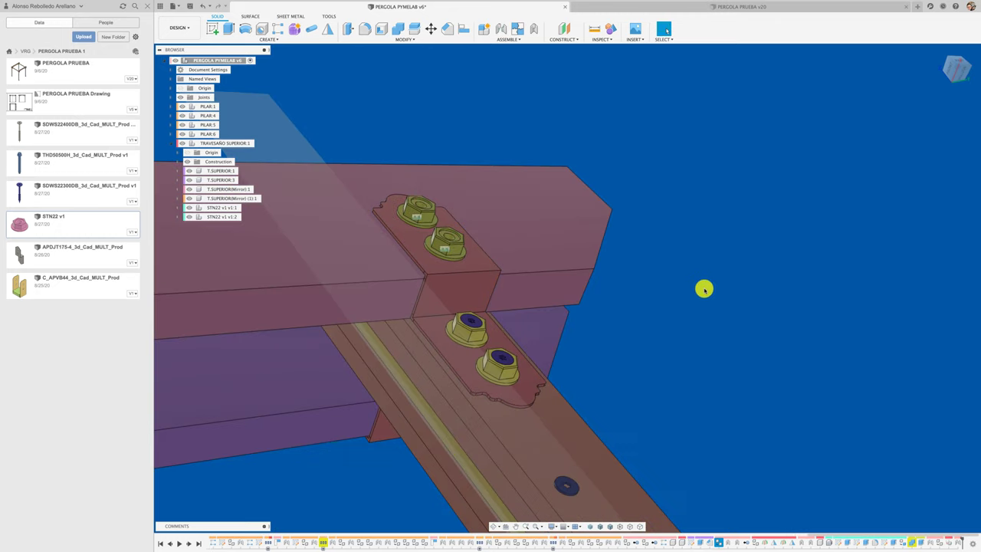
Activate TRAVESAÑO SUPERIOR:1 and select both STN22 nuts together
{"action": "left_click", "coordinate": [247, 144]}
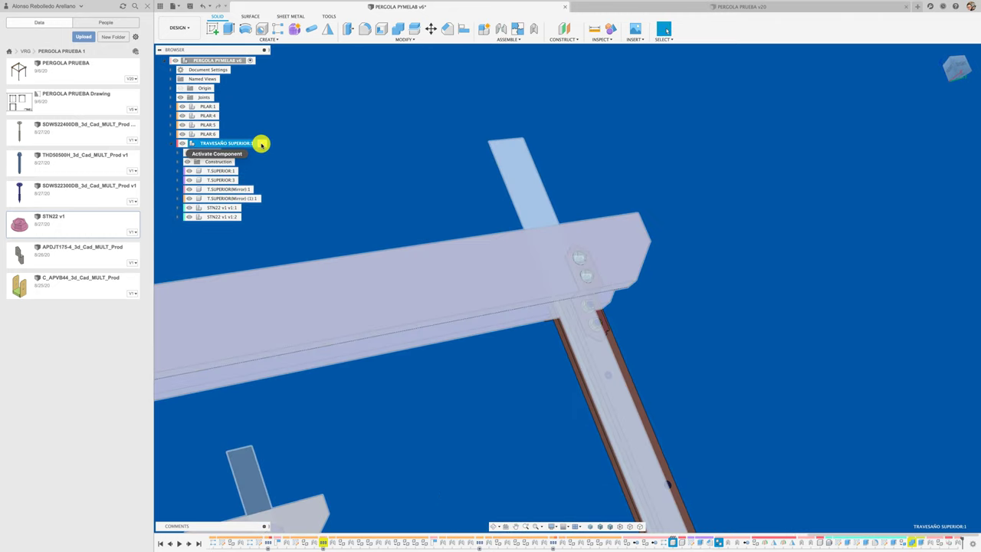
{"action": "left_click", "coordinate": [262, 143]}
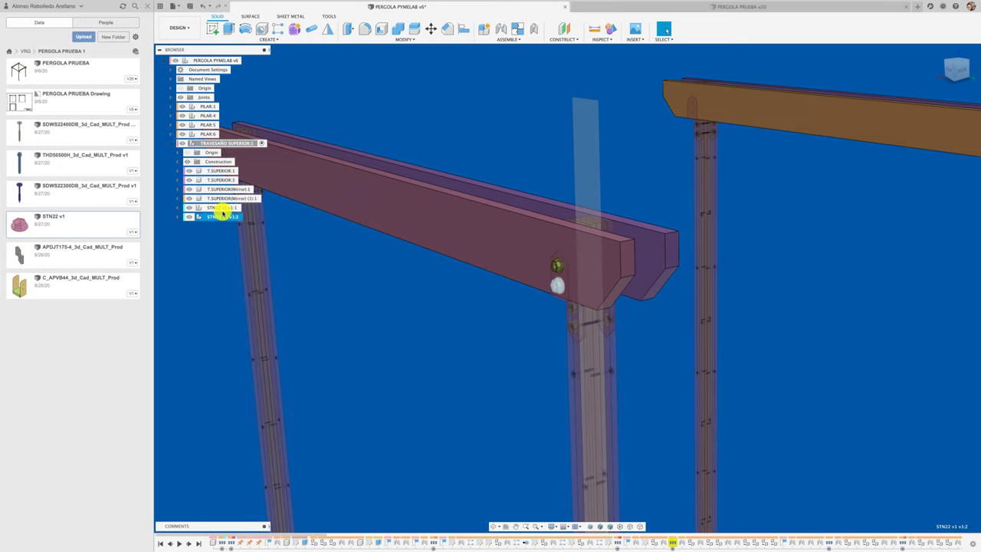
{"action": "left_click", "coordinate": [220, 207], "text": "ctrl"}
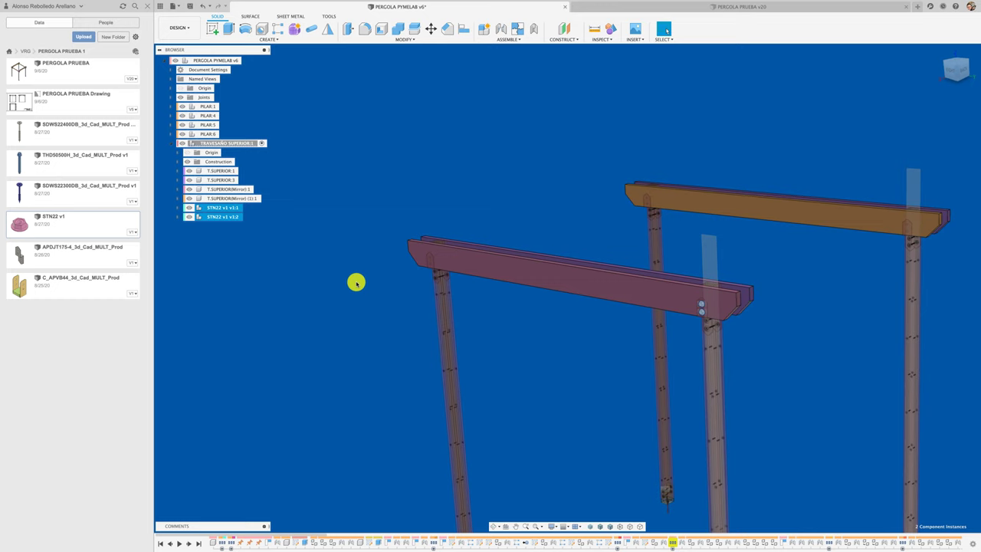
Paste two STN22 nut copies and move them -2500 mm in Y to the far pillar's bracket
{"action": "key", "text": "ctrl+v"}
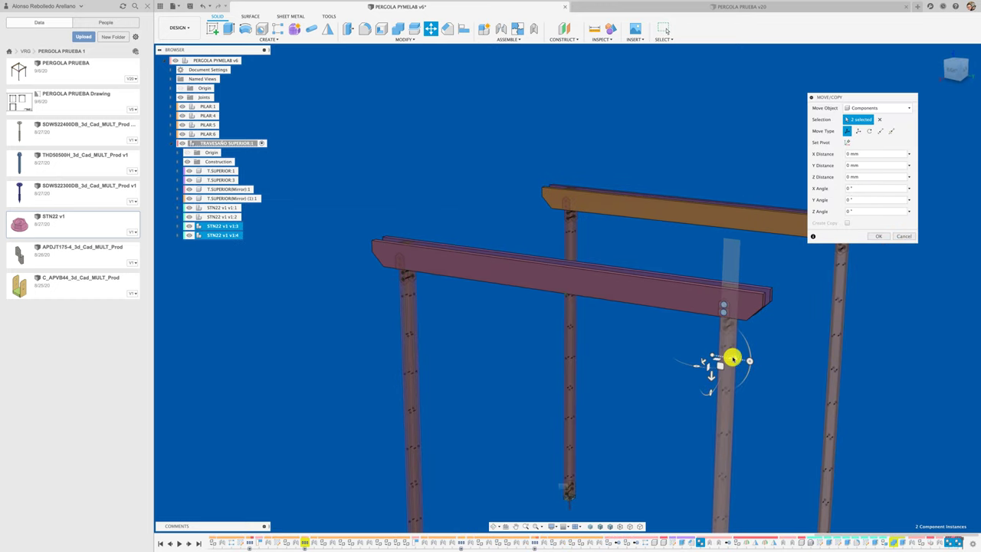
{"action": "left_click_drag", "start_coordinate": [733, 359], "coordinate": [504, 340]}
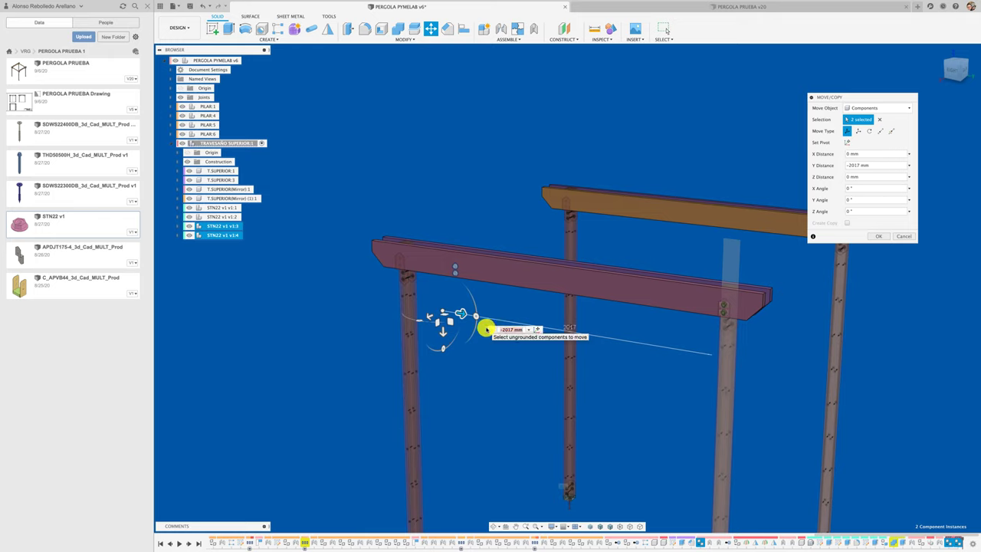
{"action": "type", "text": "500"}
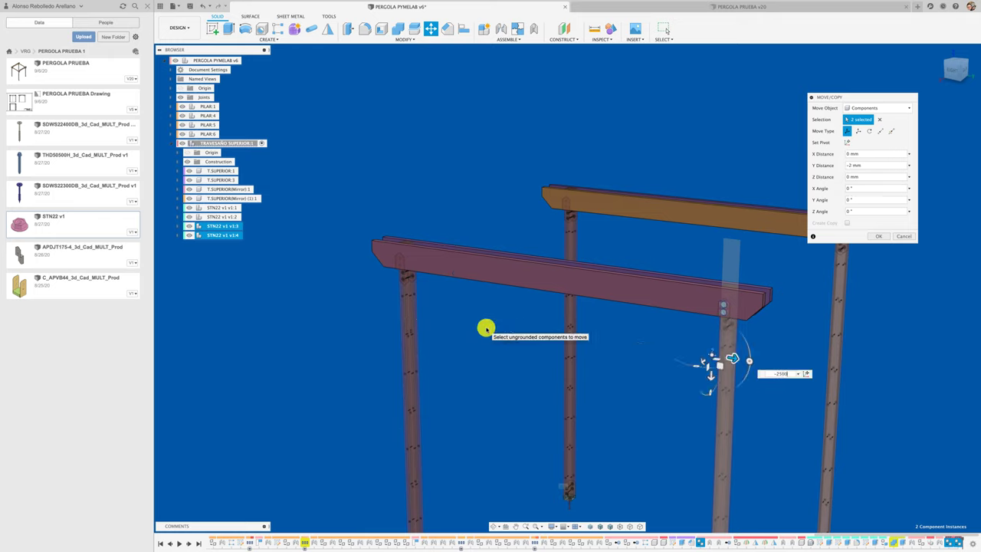
{"action": "left_click", "coordinate": [881, 237]}
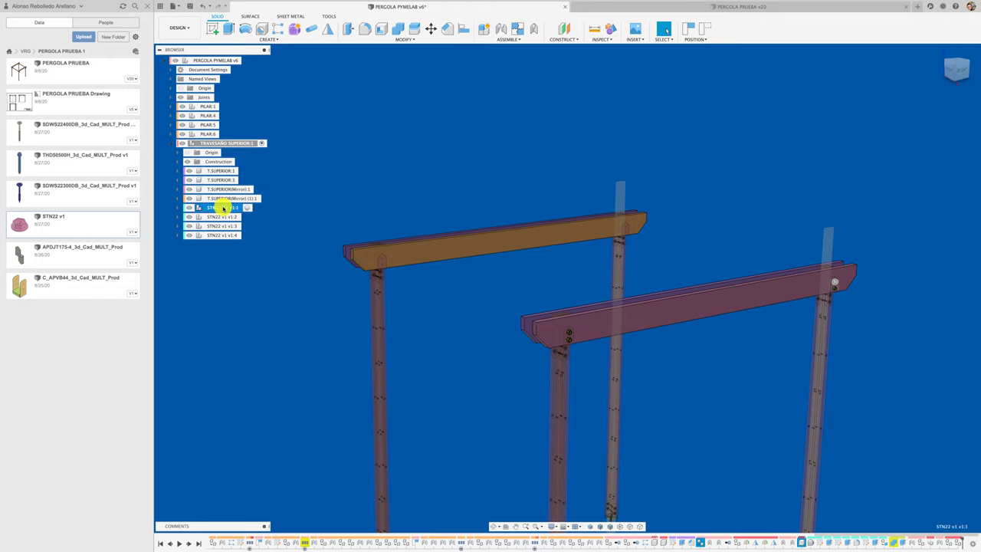
Select STN22 v1:1–v1:4 and copy them, continuing without capturing positions
{"action": "left_click", "coordinate": [222, 235], "text": "shift"}
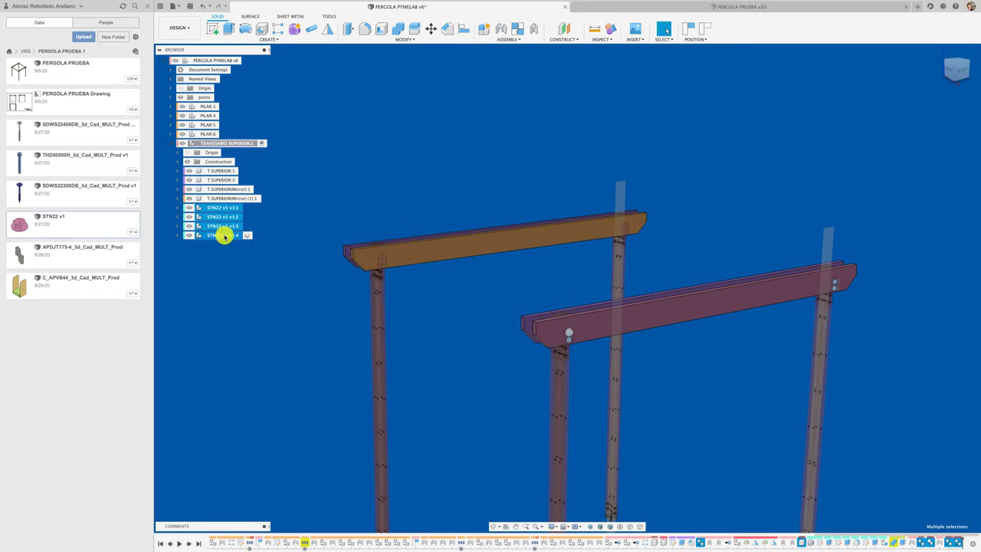
{"action": "key", "text": "j"}
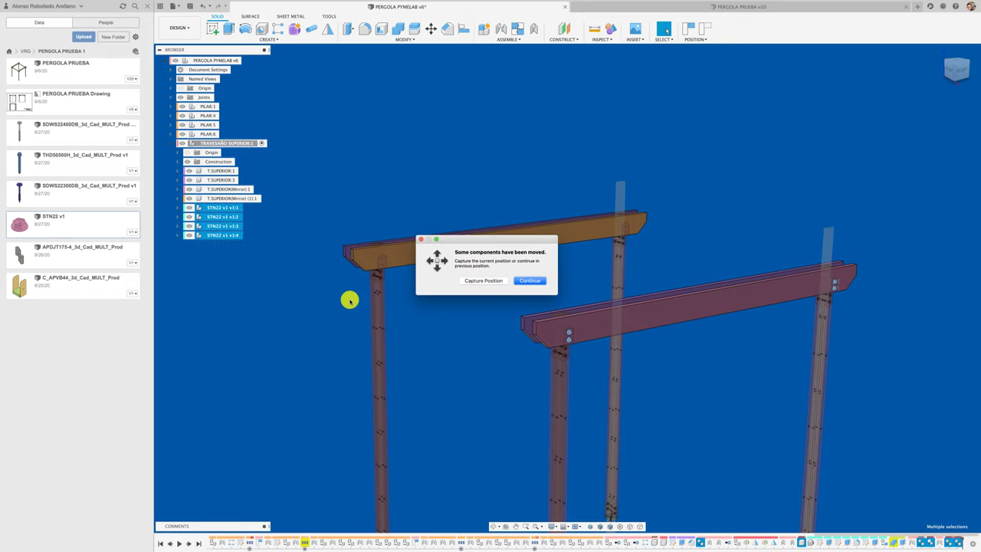
{"action": "left_click", "coordinate": [534, 282]}
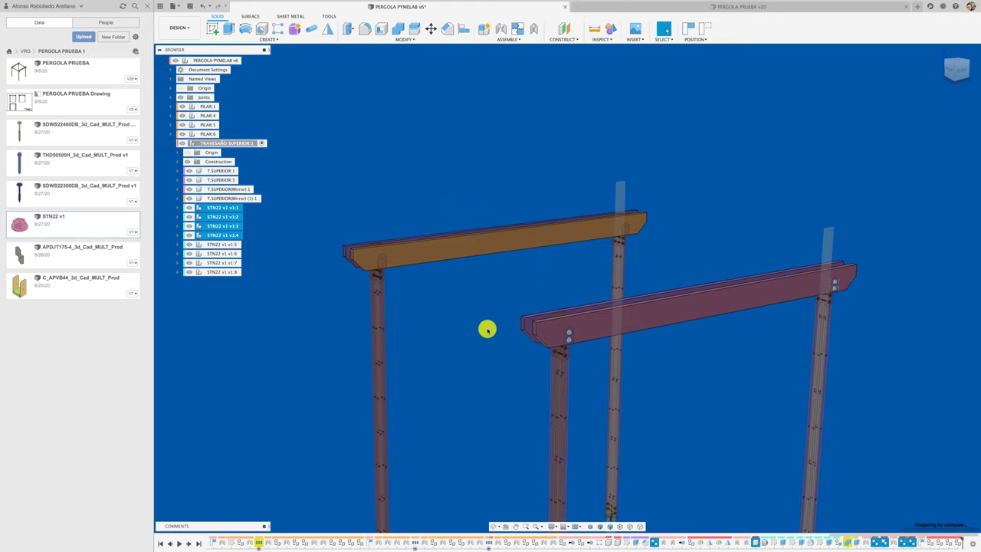
Paste the four nut copies (v1:5–v1:8) and move them -2500 mm along Z
{"action": "key", "text": "m"}
{"action": "middle_click_drag", "start_coordinate": [486, 328], "coordinate": [501, 332], "text": "shift"}
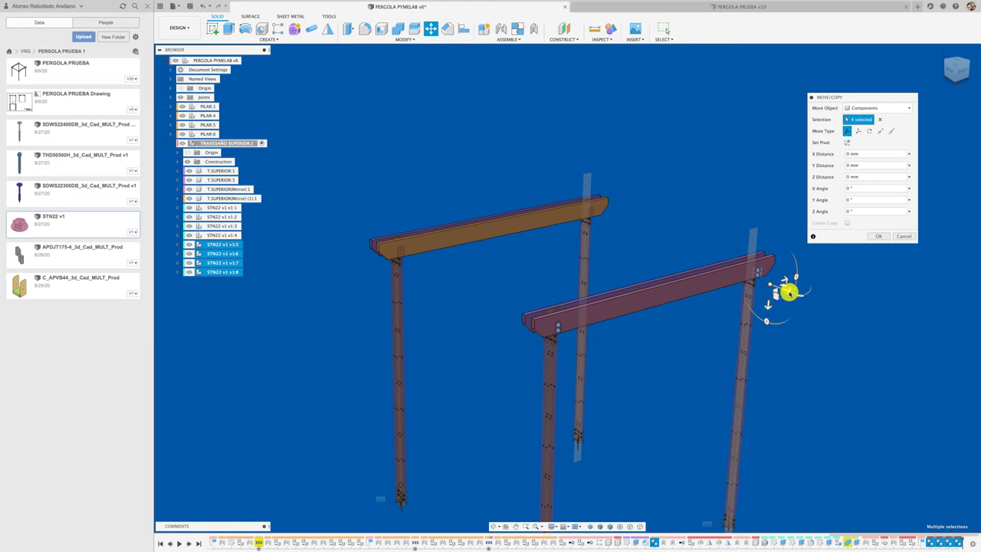
{"action": "left_click_drag", "start_coordinate": [766, 280], "coordinate": [708, 244]}
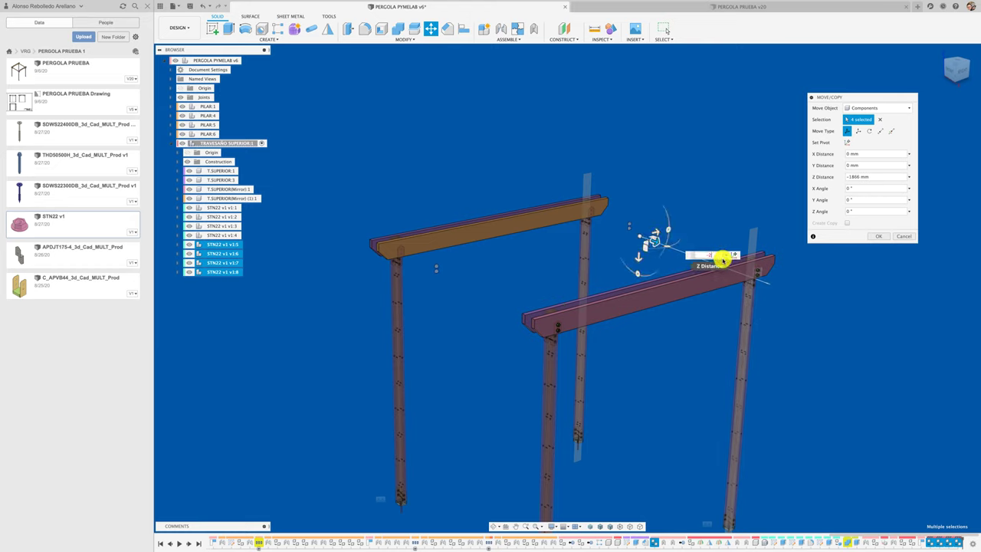
{"action": "type", "text": "500"}
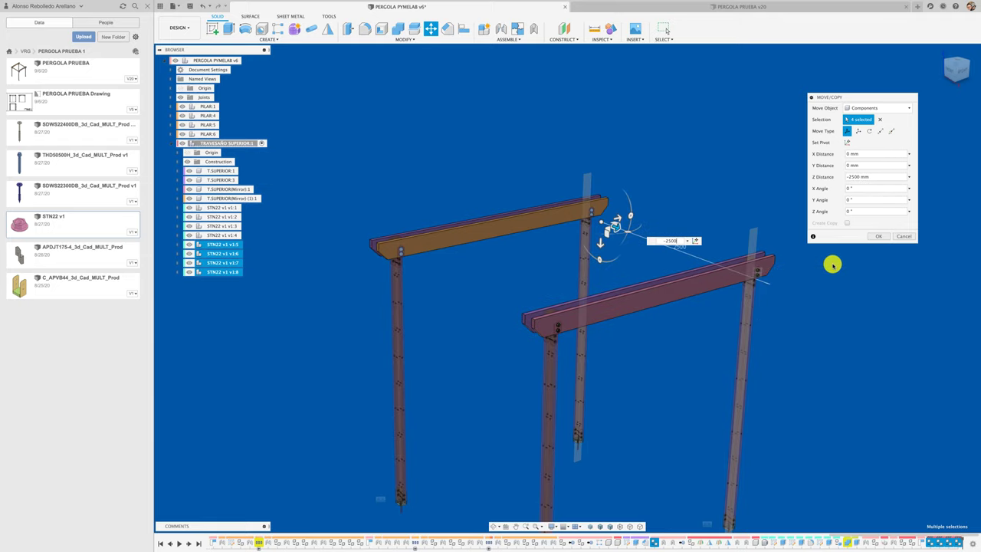
{"action": "left_click", "coordinate": [878, 237]}
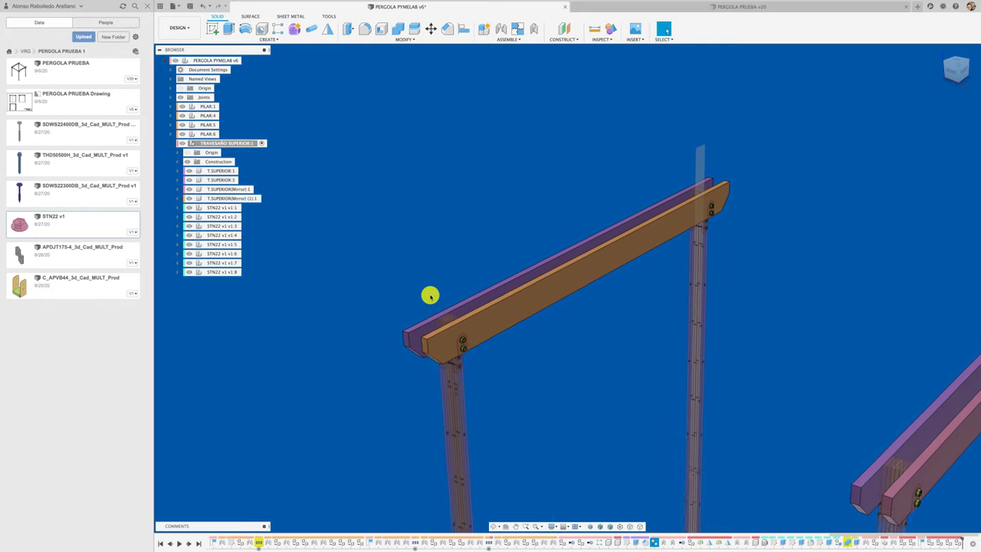
Mirror nuts STN22 v1:5–v1:8 across the pillar's vertical plane
{"action": "left_click", "coordinate": [222, 263], "text": "ctrl"}
{"action": "left_click", "coordinate": [230, 252], "text": "ctrl"}
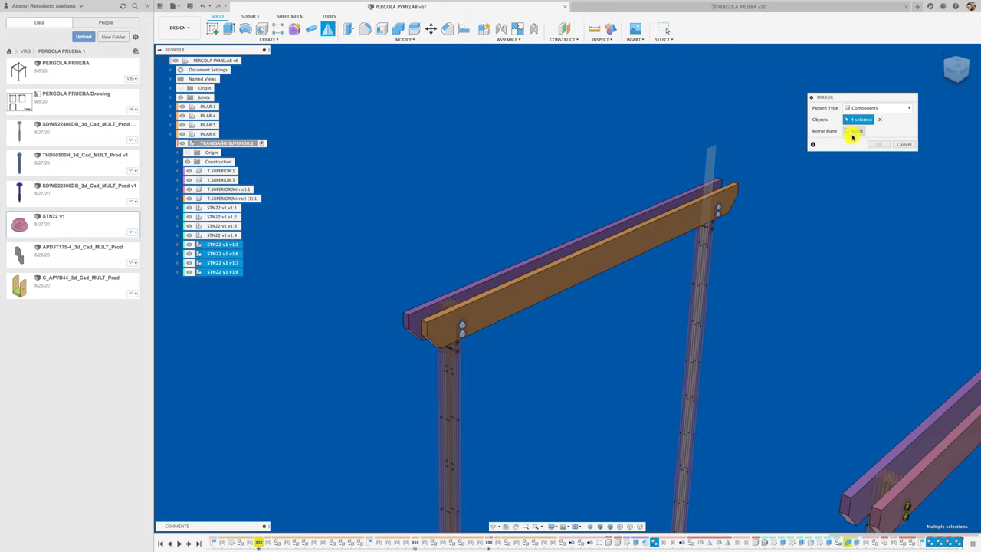
{"action": "left_click", "coordinate": [710, 157]}
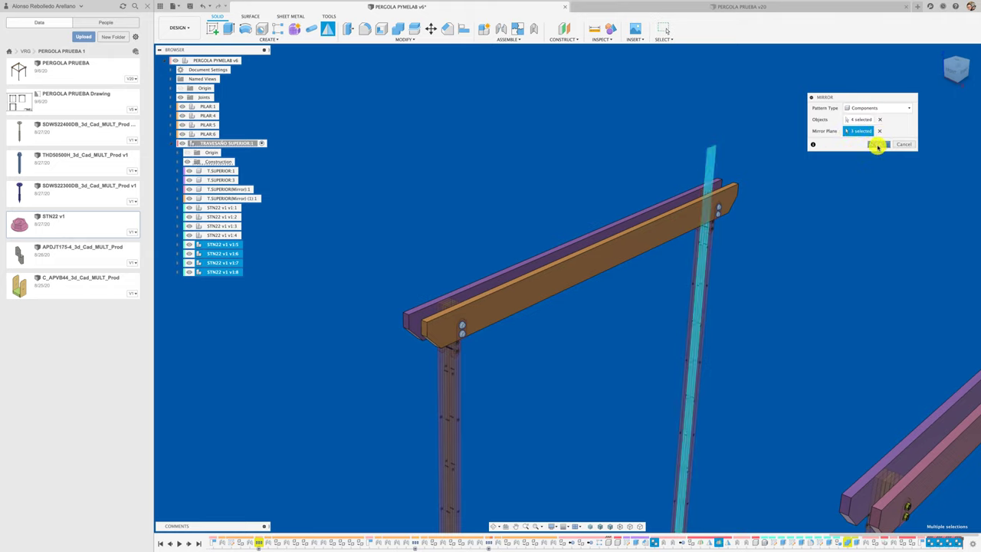
{"action": "key", "text": "Return"}
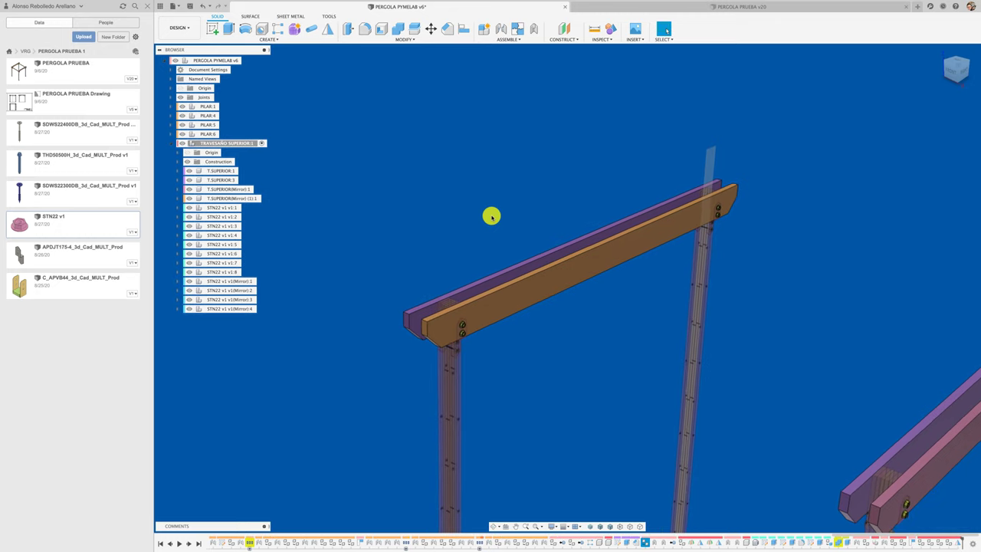
Mirror the first four nuts, STN22 v1:1–v1:4, the same way
{"action": "mouse_move", "coordinate": [490, 214]}
{"action": "middle_mouse_down", "text": "shift"}
{"action": "mouse_move", "coordinate": [528, 221]}
{"action": "mouse_move", "coordinate": [423, 256]}
{"action": "mouse_move", "coordinate": [459, 299]}
{"action": "middle_mouse_up", "text": "shift"}
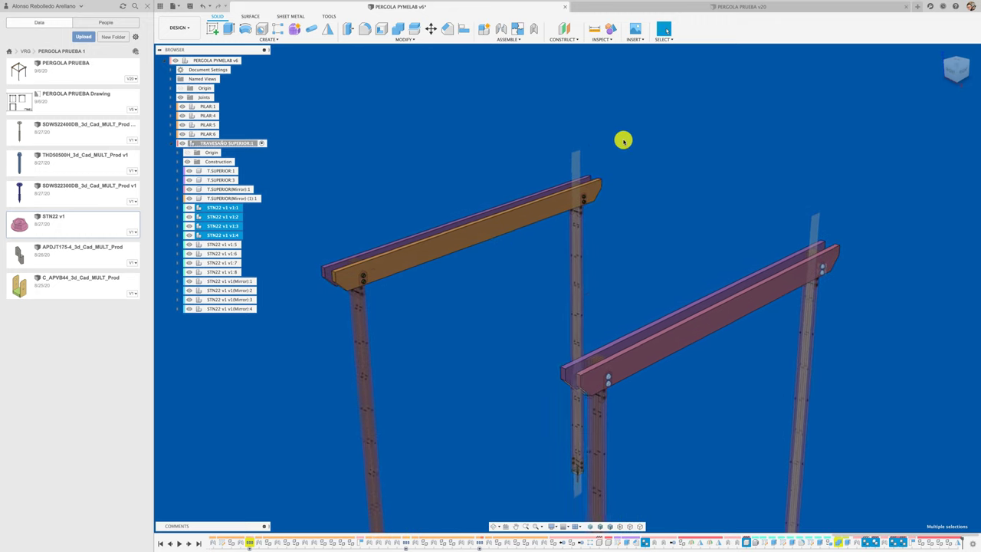
{"action": "left_click", "coordinate": [331, 29]}
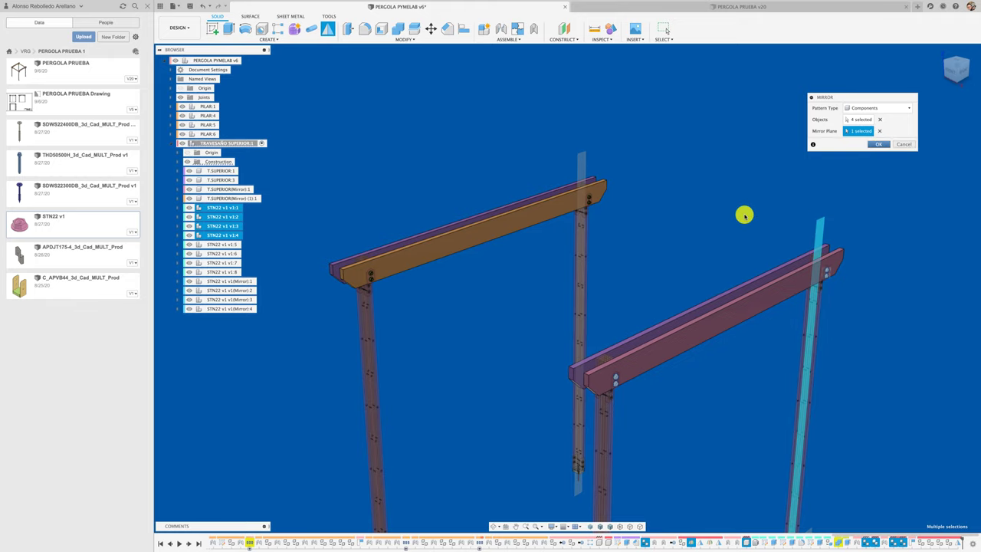
{"action": "key", "text": "Return"}
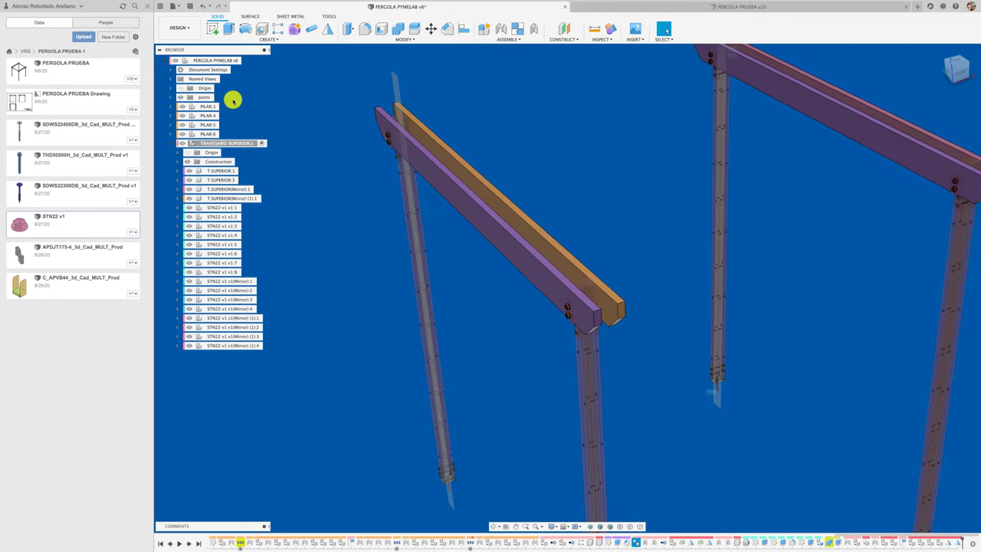
Activate TRAVESAÑO SUPERIOR:1 and insert the SDWS22300DB screw design into it, accepting the copy
{"action": "left_click", "coordinate": [226, 60]}
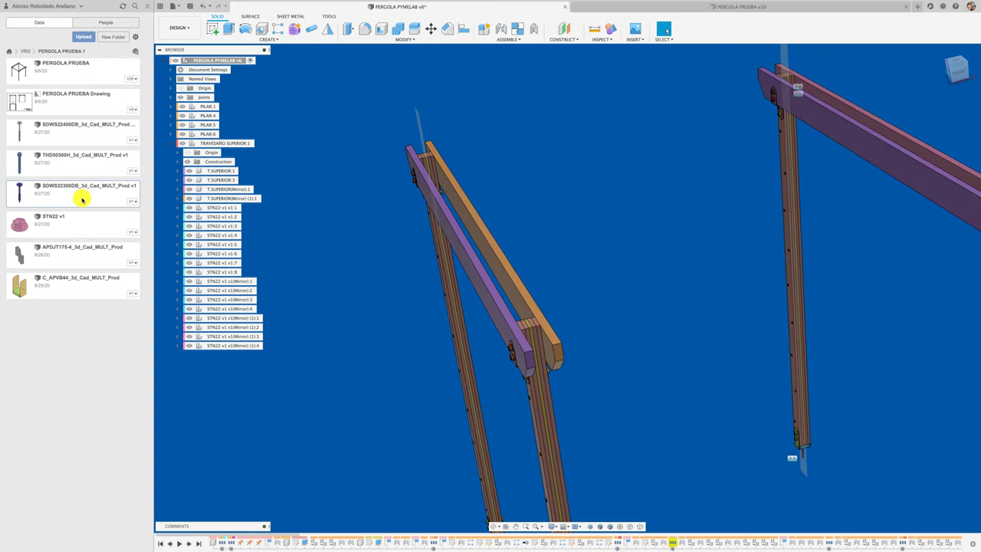
{"action": "left_click", "coordinate": [257, 143]}
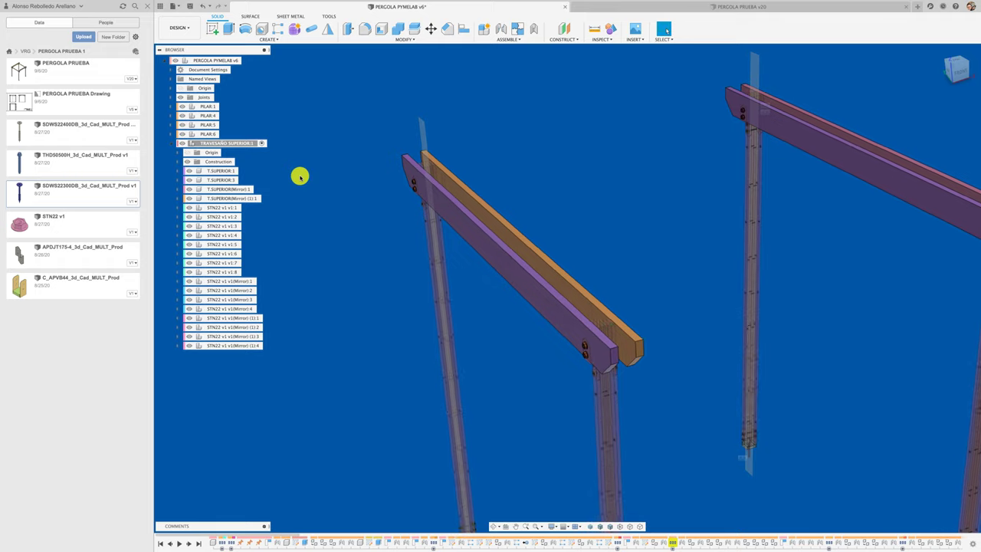
{"action": "right_click", "coordinate": [60, 194]}
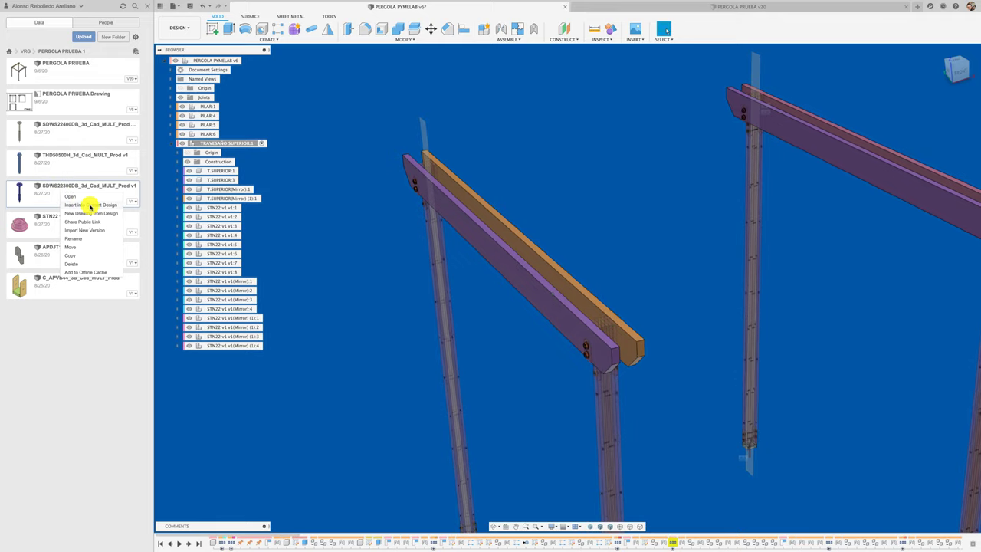
{"action": "left_click", "coordinate": [90, 205]}
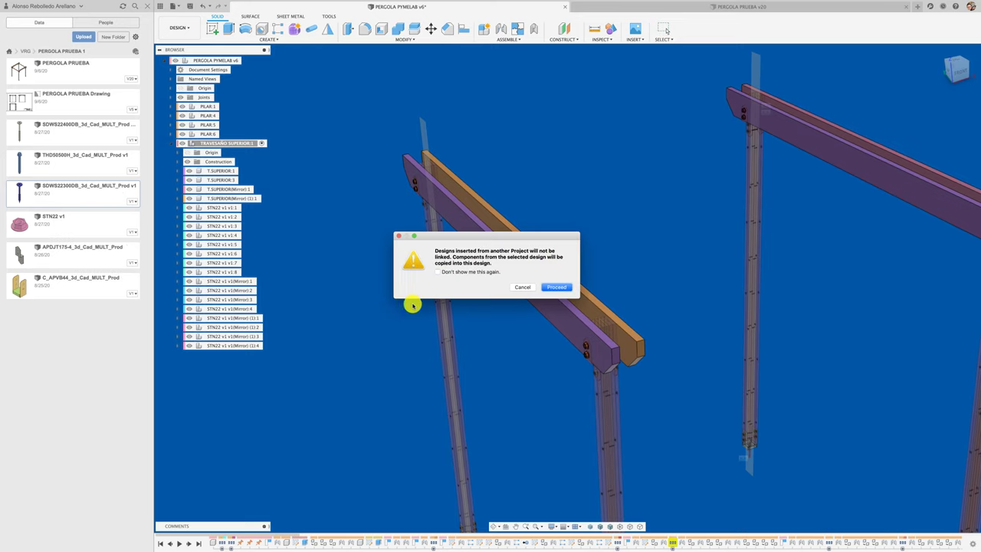
{"action": "left_click", "coordinate": [563, 286]}
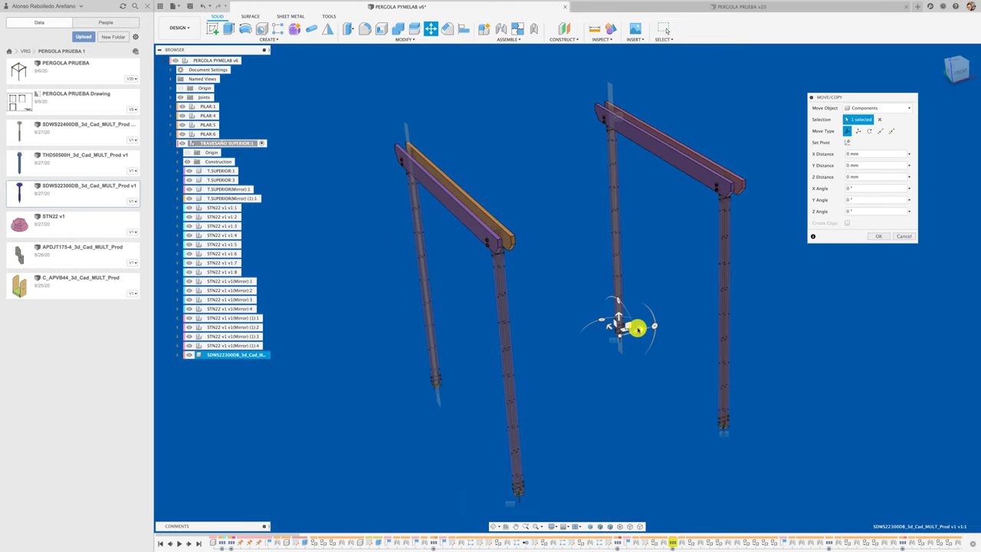
Turn the SDWS22300DB screw a quarter turn and move it to the bracket holes' height
{"action": "left_click_drag", "start_coordinate": [638, 328], "coordinate": [553, 350]}
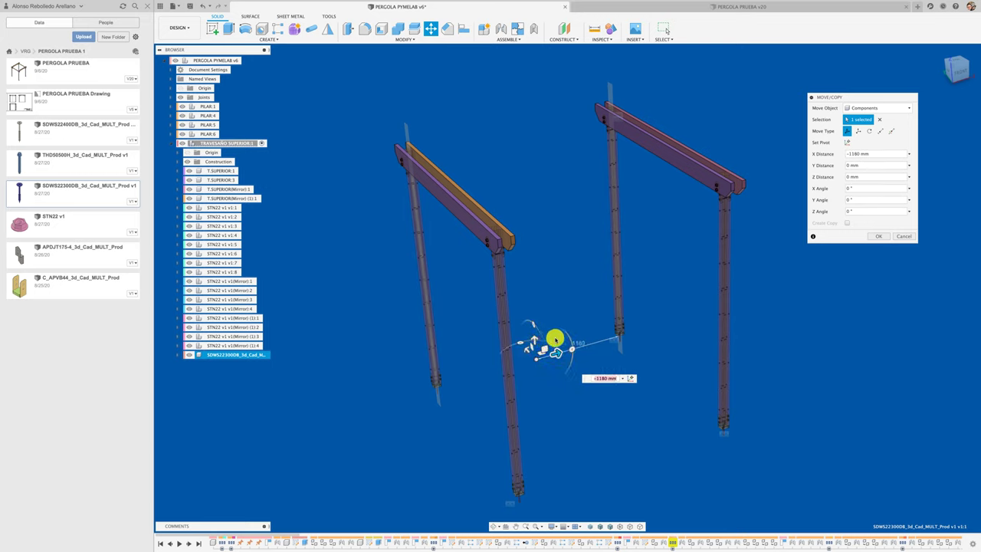
{"action": "left_click_drag", "start_coordinate": [567, 347], "coordinate": [521, 327]}
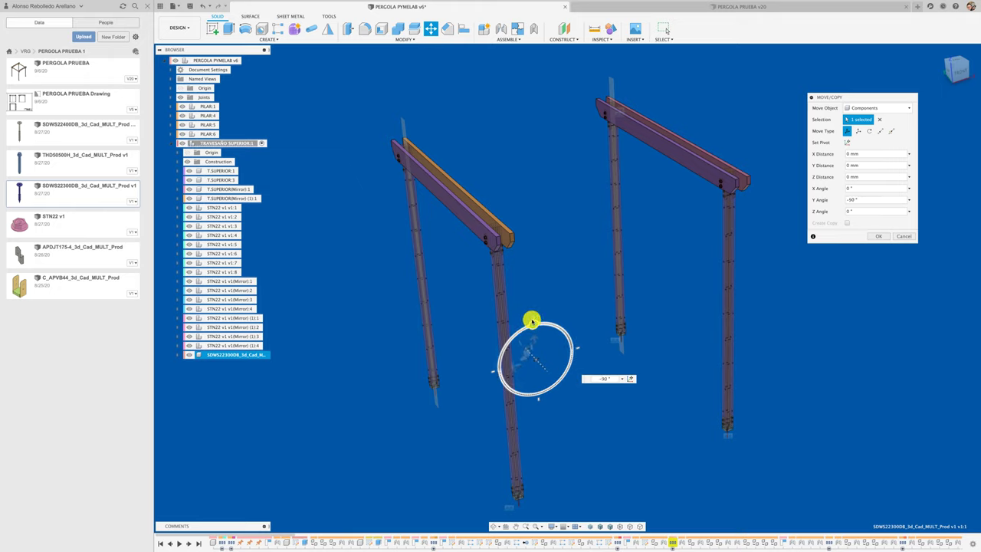
{"action": "left_click_drag", "start_coordinate": [530, 350], "coordinate": [432, 266]}
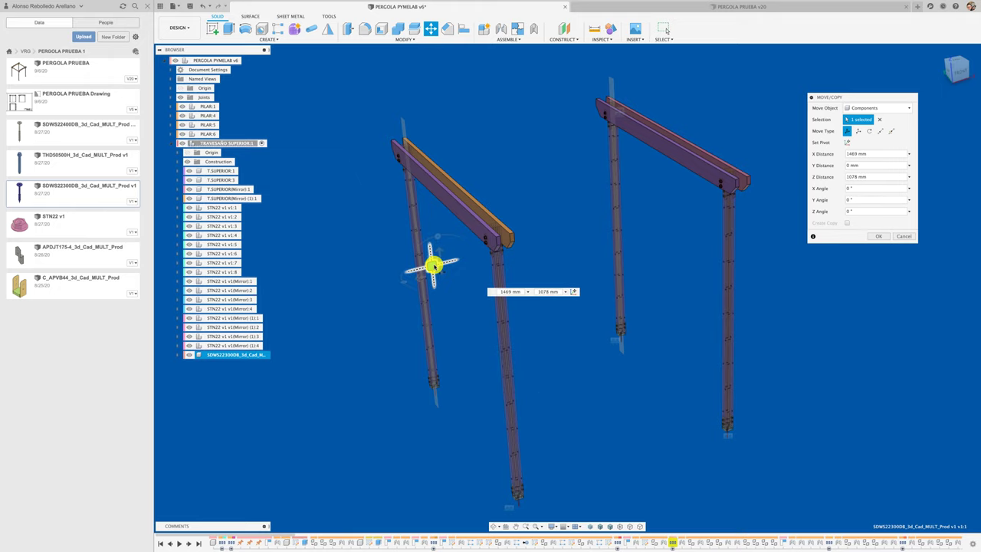
{"action": "left_click", "coordinate": [959, 74]}
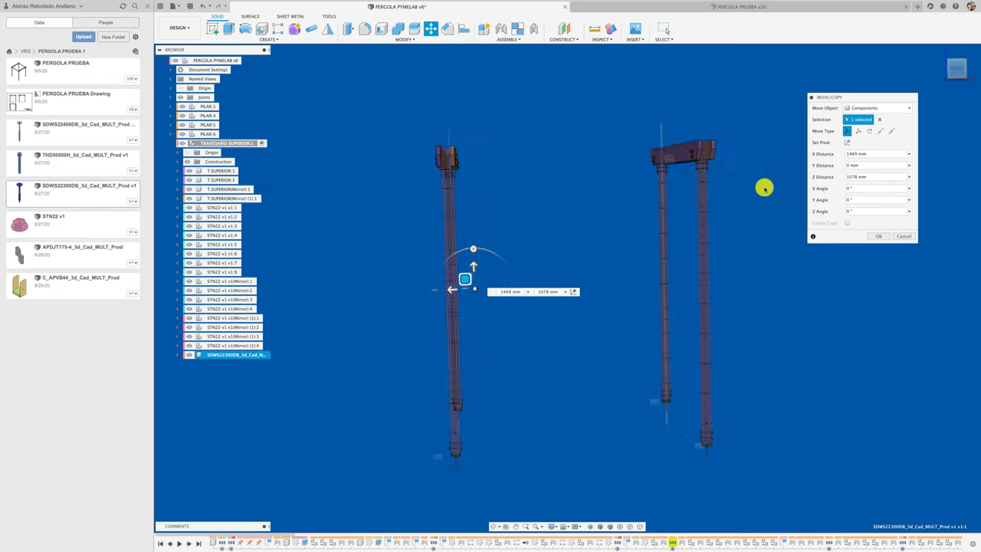
{"action": "left_click_drag", "start_coordinate": [470, 287], "coordinate": [441, 125]}
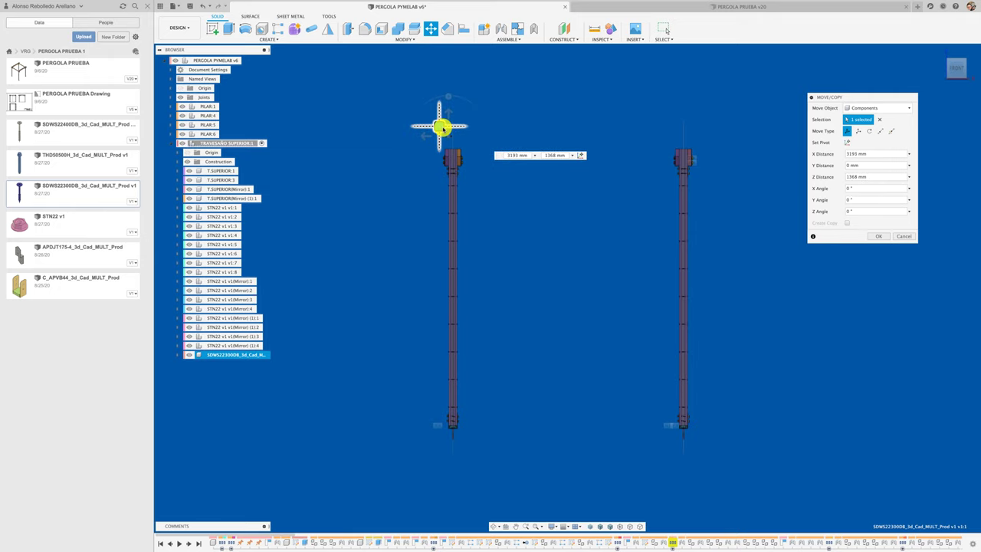
{"action": "scroll", "coordinate": [442, 154], "scroll_direction": "up", "scroll_amount": 3}
{"action": "scroll", "coordinate": [442, 153], "scroll_direction": "up", "scroll_amount": 1}
{"action": "scroll", "coordinate": [442, 153], "scroll_direction": "up", "scroll_amount": 1}
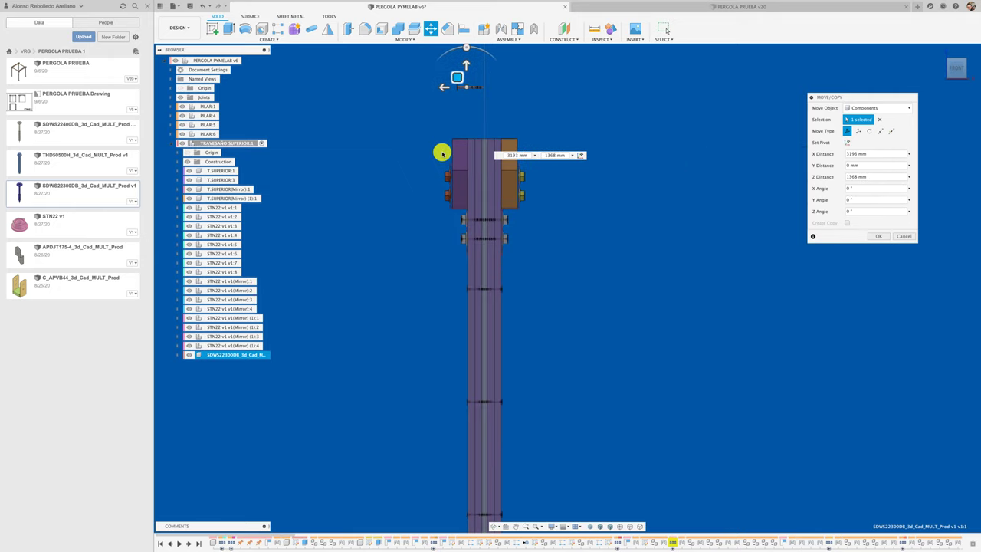
{"action": "scroll", "coordinate": [442, 154], "scroll_direction": "up", "scroll_amount": 1}
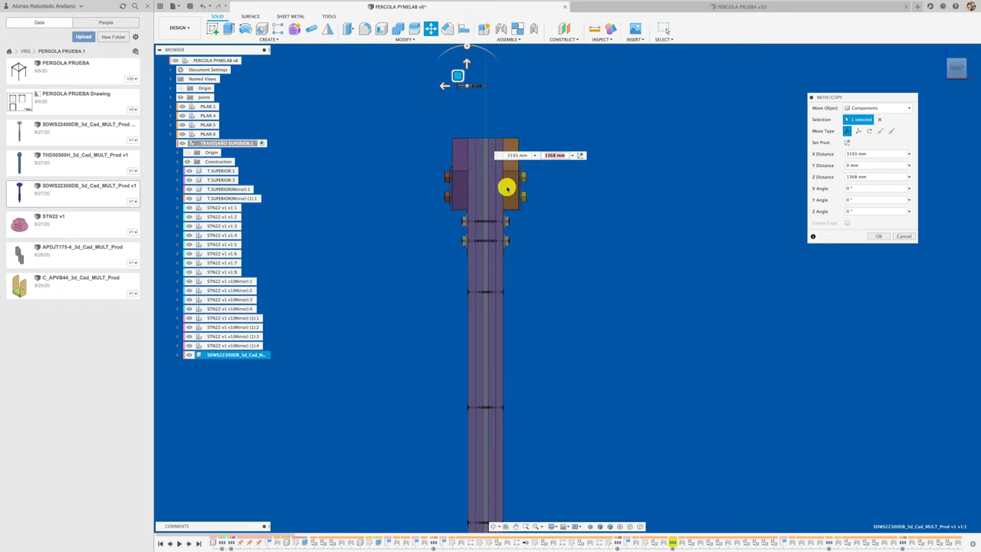
{"action": "left_click_drag", "start_coordinate": [457, 79], "coordinate": [446, 172]}
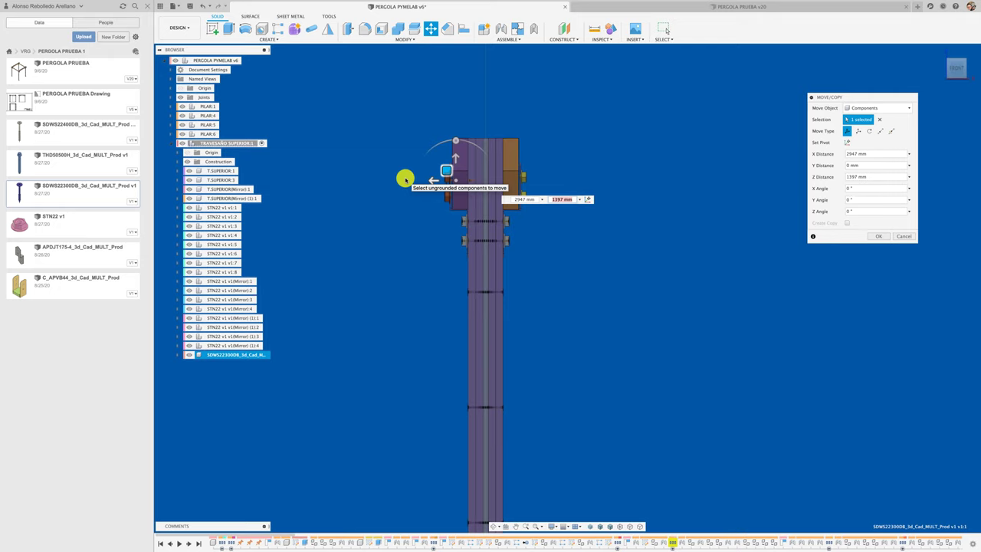
Slide the screw onto the beam end beside the bracket, ending at 2914 mm X, 1554 mm Z
{"action": "key", "text": "F6"}
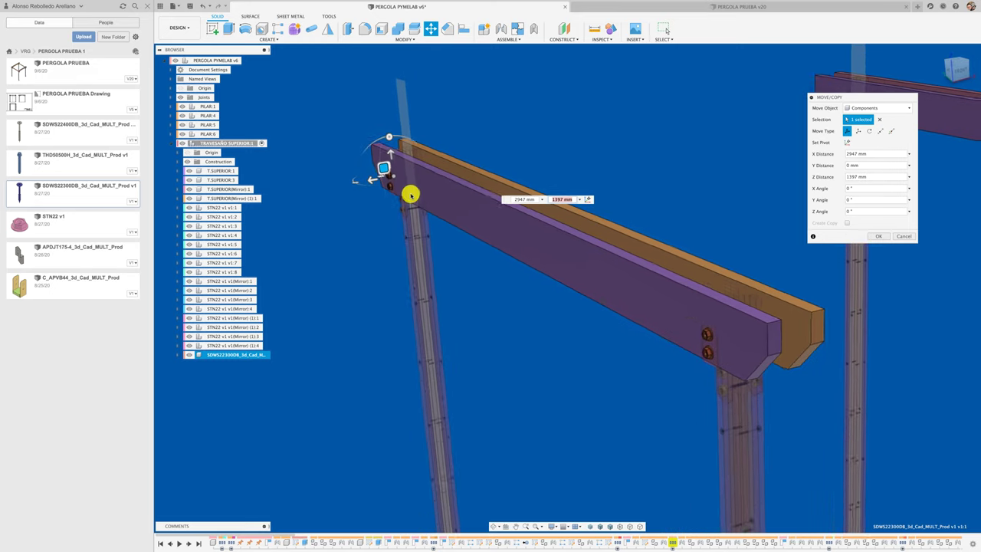
{"action": "scroll", "coordinate": [418, 194], "scroll_direction": "up", "scroll_amount": 4}
{"action": "scroll", "coordinate": [418, 215], "scroll_direction": "up", "scroll_amount": 2}
{"action": "left_click_drag", "start_coordinate": [417, 214], "coordinate": [340, 251]}
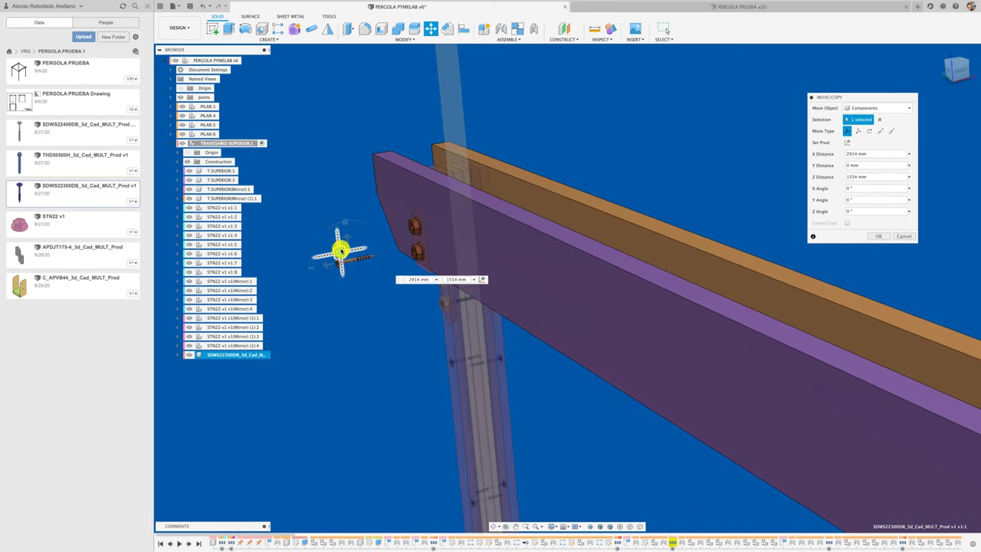
{"action": "left_click", "coordinate": [875, 237]}
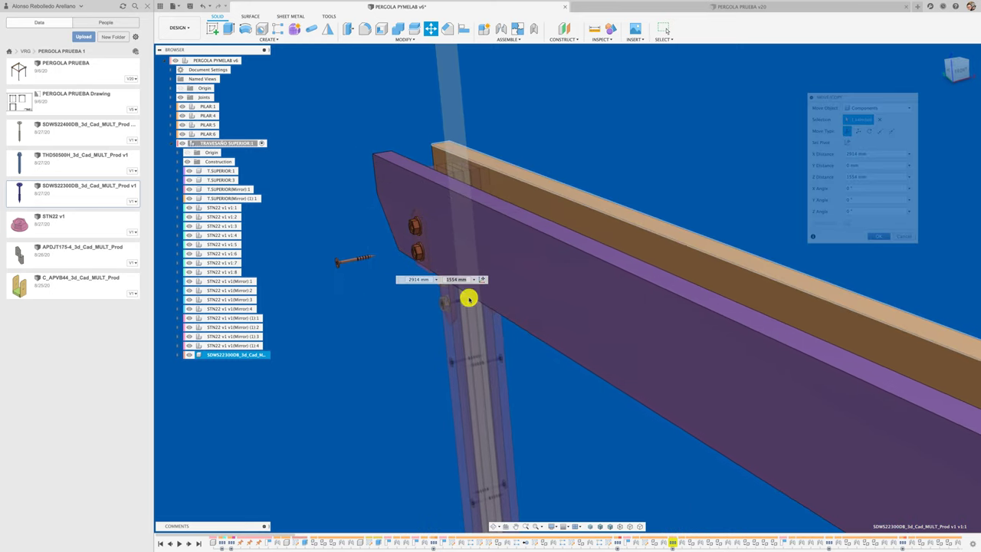
{"action": "scroll", "coordinate": [357, 291], "scroll_direction": "up", "scroll_amount": 3}
{"action": "scroll", "coordinate": [391, 324], "scroll_direction": "up", "scroll_amount": 3}
{"action": "scroll", "coordinate": [391, 323], "scroll_direction": "up", "scroll_amount": 1}
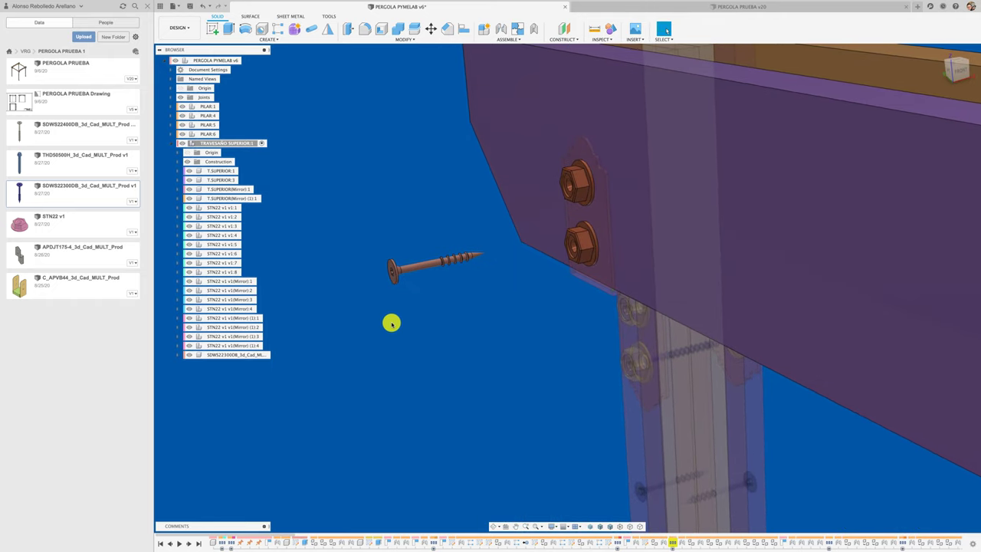
Joint the first SDWS22300DB screw head to the bracket's upper bolt hole
{"action": "key", "text": "j"}
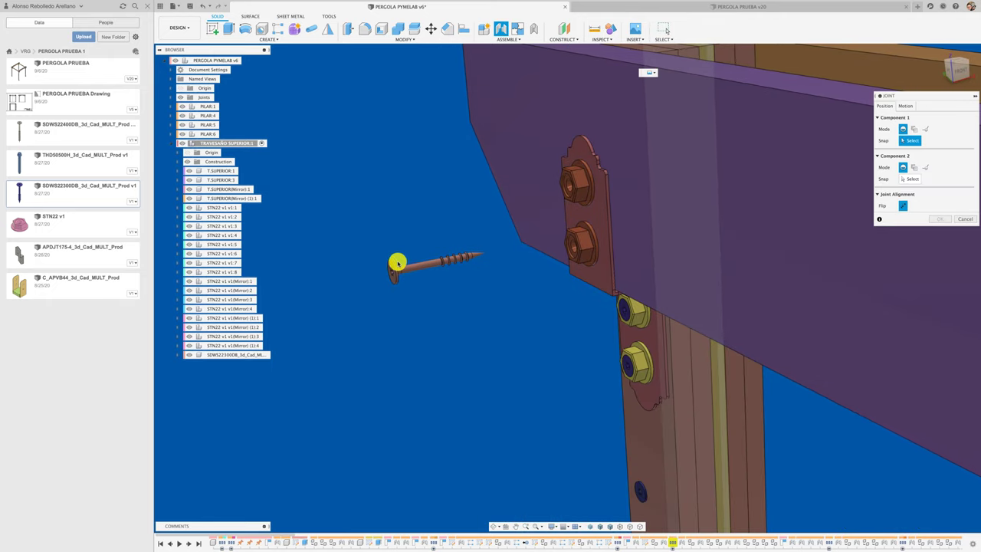
{"action": "left_click", "coordinate": [391, 264]}
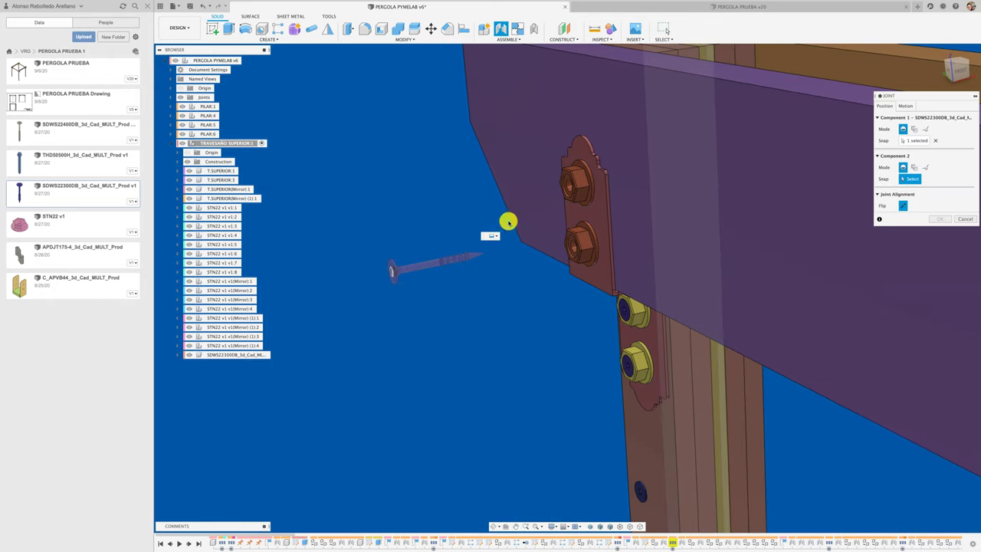
{"action": "left_click", "coordinate": [567, 197]}
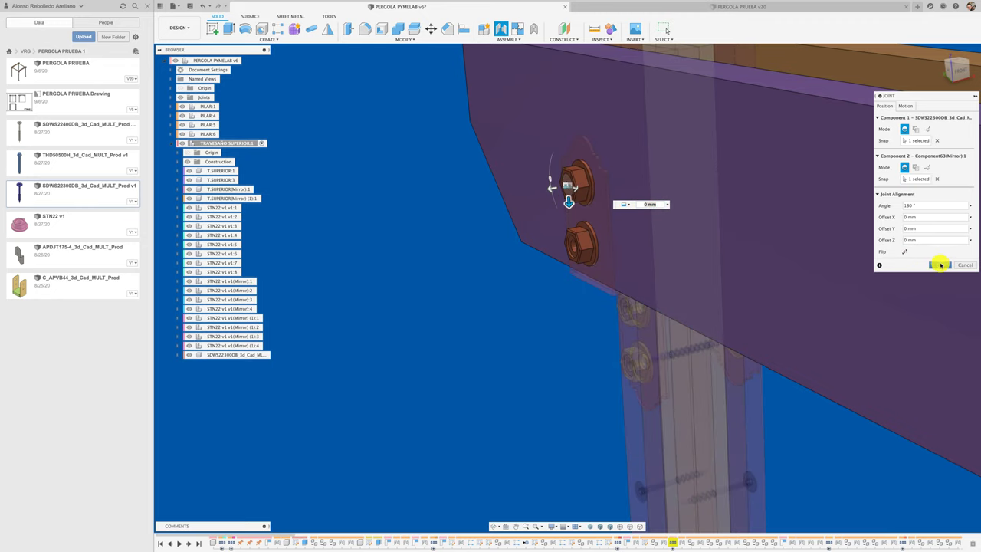
{"action": "key", "text": "Return"}
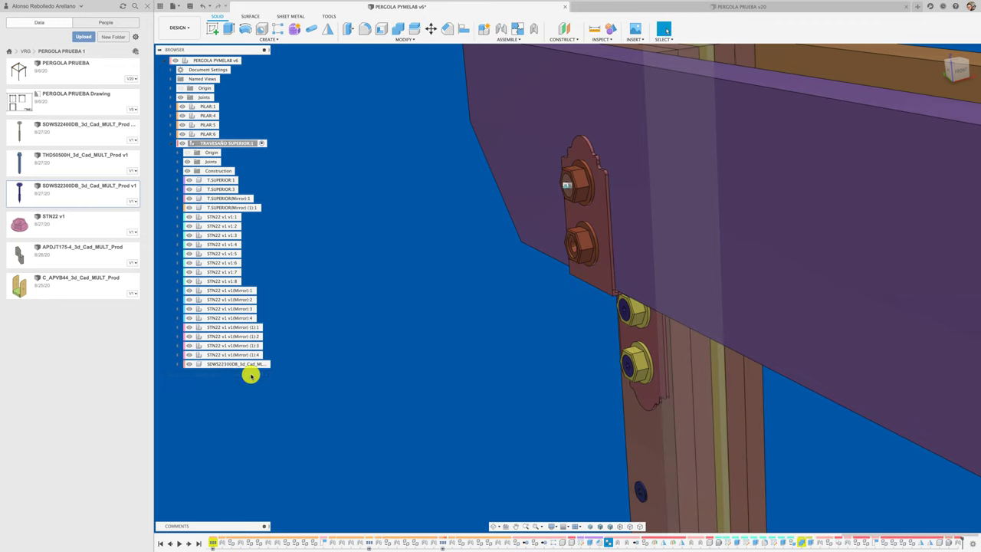
Copy and paste the screw, then joint the copy into the lower bolt hole
{"action": "left_click", "coordinate": [246, 365]}
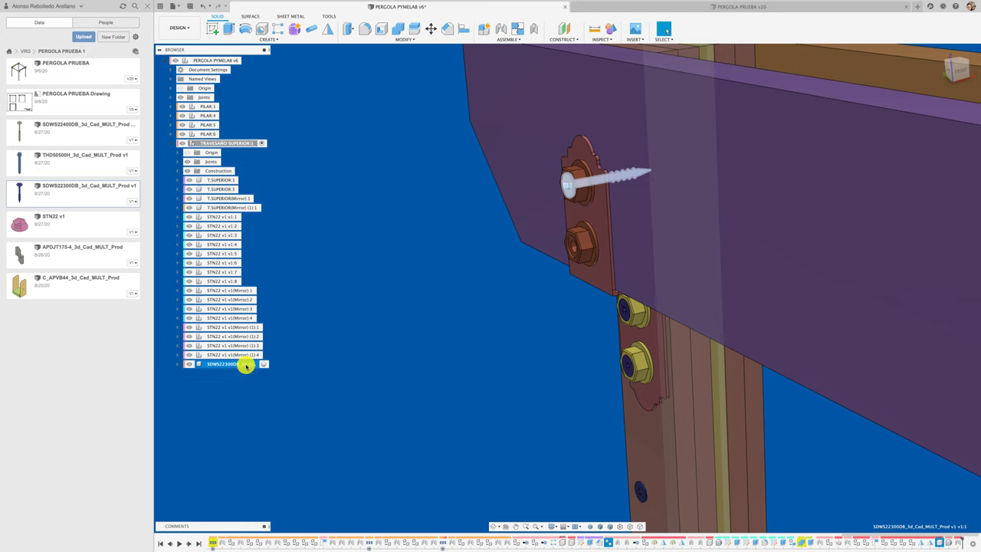
{"action": "key", "text": "ctrl+c"}
{"action": "key", "text": "ctrl+v"}
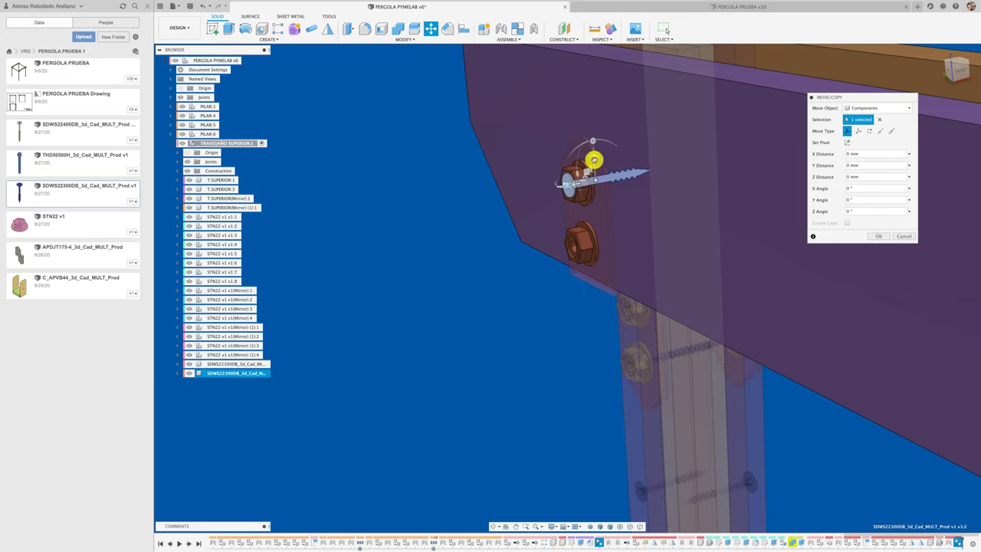
{"action": "left_click_drag", "start_coordinate": [594, 159], "coordinate": [585, 296]}
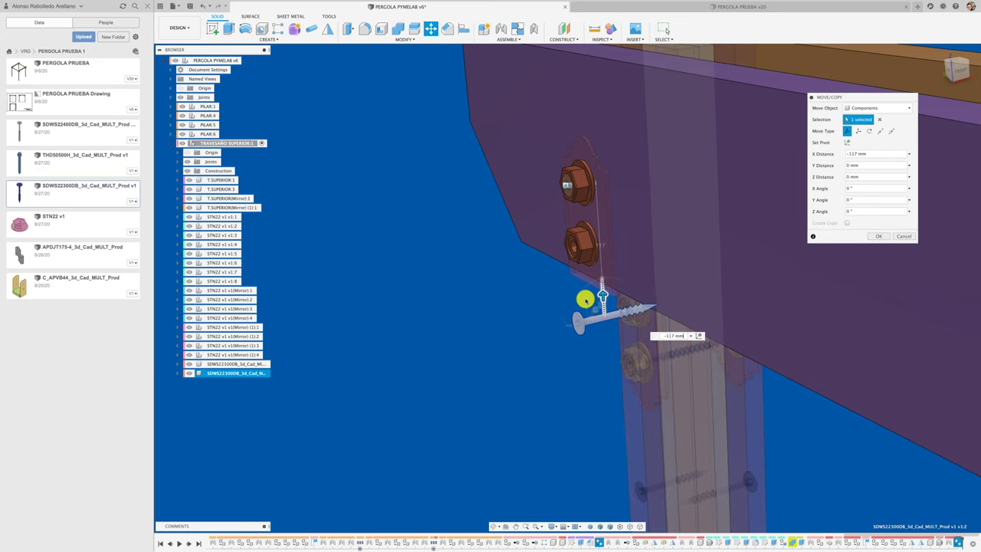
{"action": "left_click", "coordinate": [872, 238]}
{"action": "key", "text": "j"}
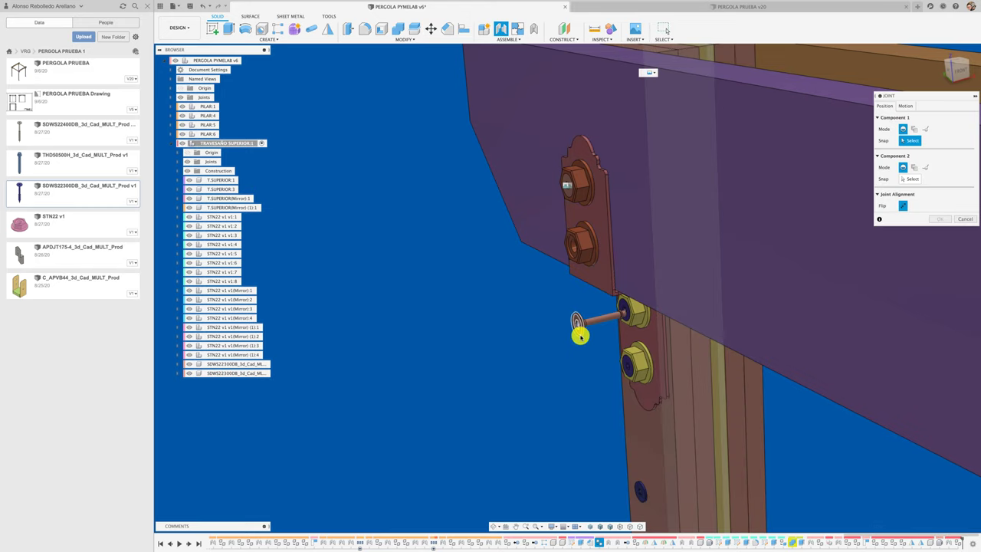
{"action": "left_click", "coordinate": [580, 334]}
{"action": "left_click", "coordinate": [574, 257]}
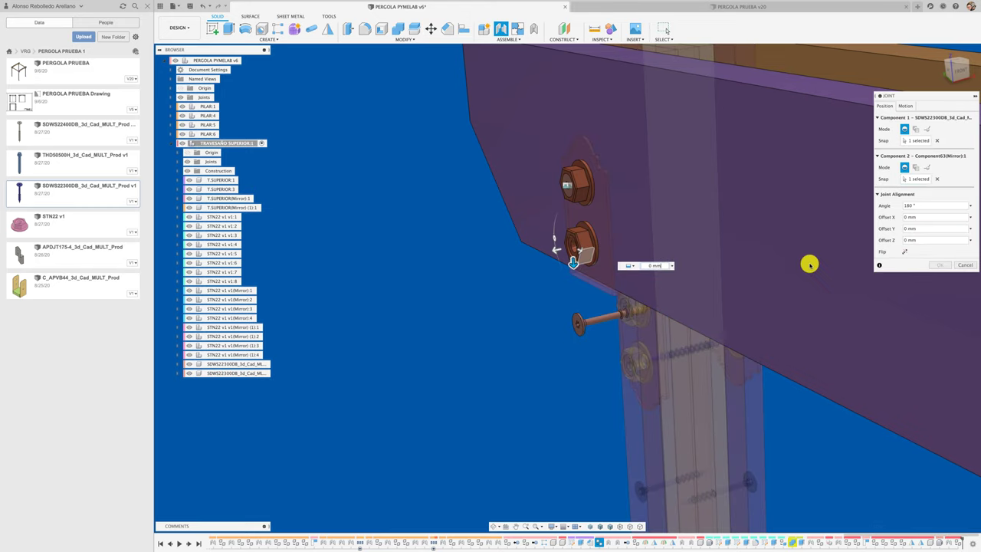
{"action": "left_click", "coordinate": [930, 266]}
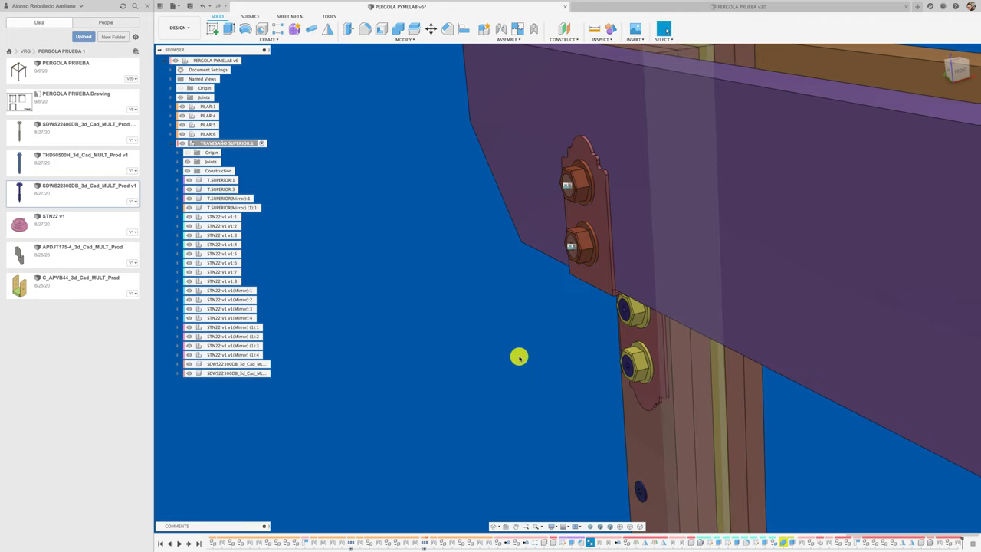
{"action": "scroll", "coordinate": [498, 357], "scroll_direction": "down", "scroll_amount": 3}
{"action": "scroll", "coordinate": [475, 365], "scroll_direction": "down", "scroll_amount": 3}
{"action": "scroll", "coordinate": [466, 367], "scroll_direction": "down", "scroll_amount": 3}
Paste copies of both screws and move them -2500 mm along Y to the far bracket
{"action": "middle_click_drag", "start_coordinate": [466, 366], "coordinate": [467, 366], "text": "shift"}
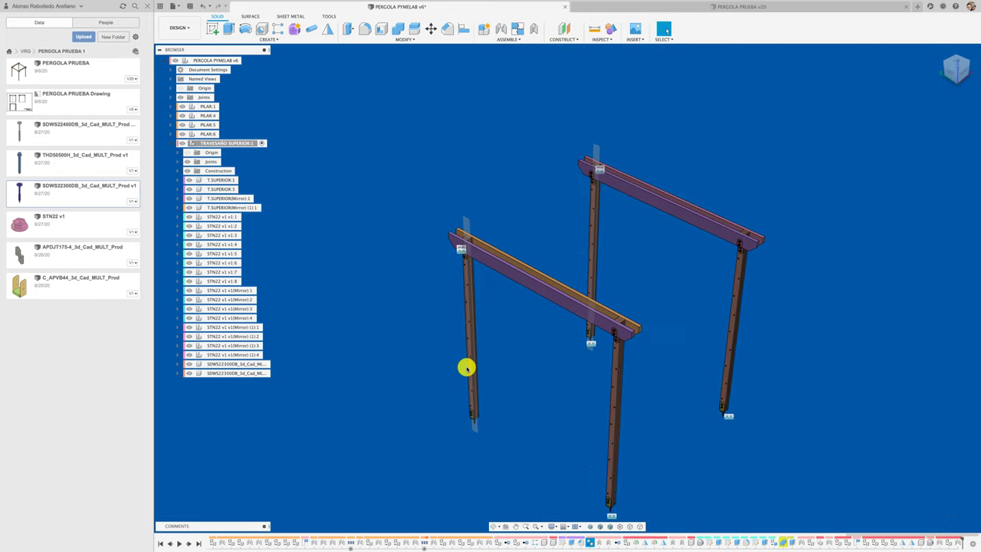
{"action": "left_click", "coordinate": [244, 364]}
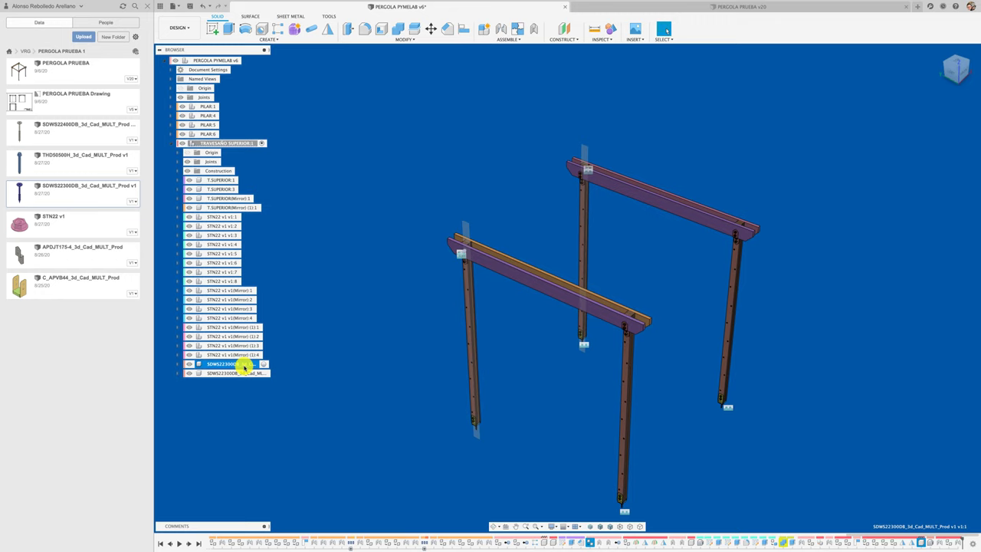
{"action": "left_click", "coordinate": [242, 372], "text": "shift"}
{"action": "scroll", "coordinate": [457, 268], "scroll_direction": "up", "scroll_amount": 5}
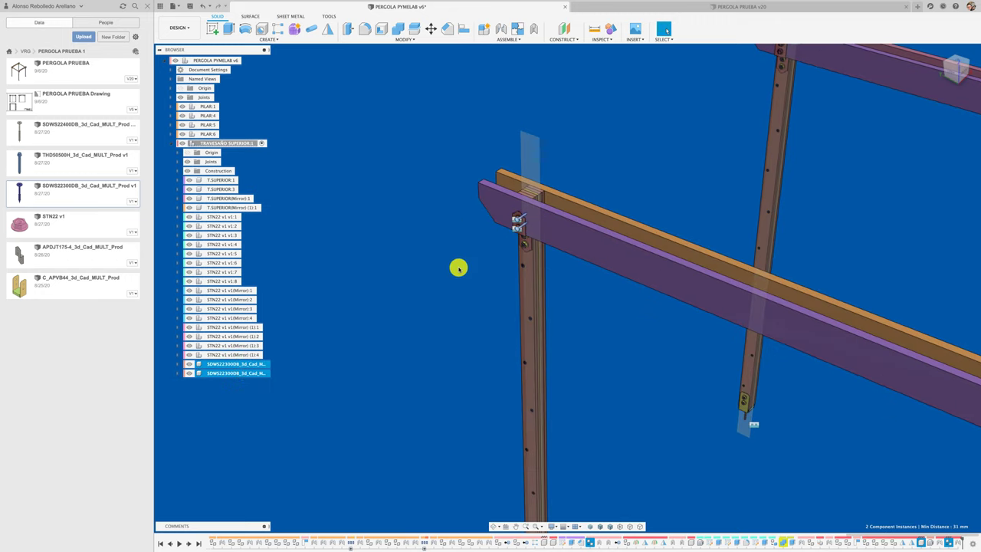
{"action": "middle_click_drag", "start_coordinate": [555, 343], "coordinate": [436, 290]}
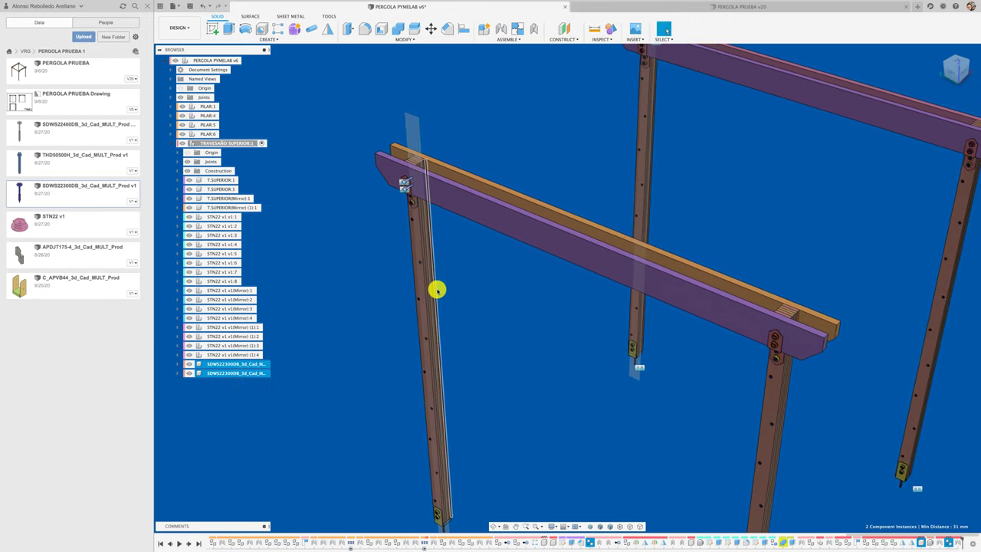
{"action": "key", "text": "ctrl+v"}
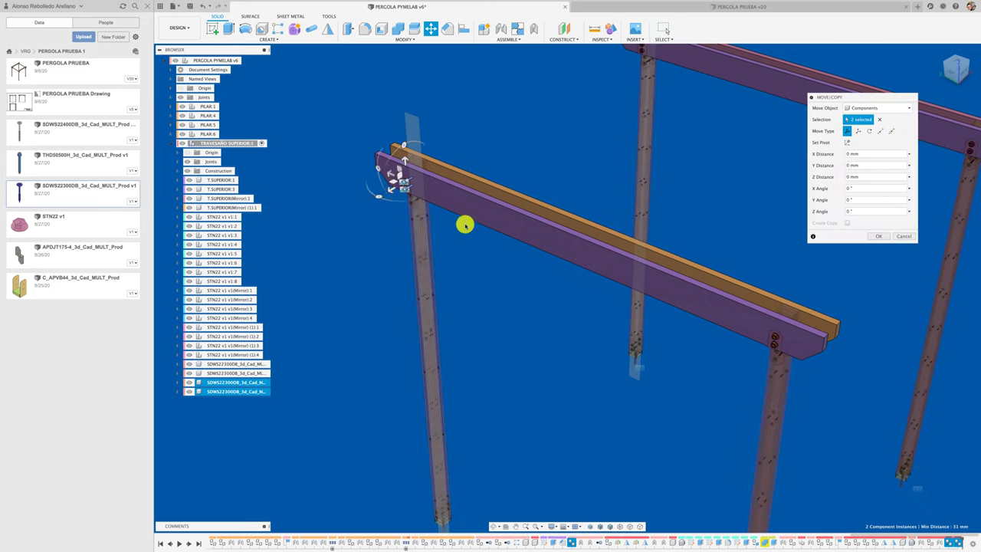
{"action": "left_click_drag", "start_coordinate": [400, 179], "coordinate": [799, 366]}
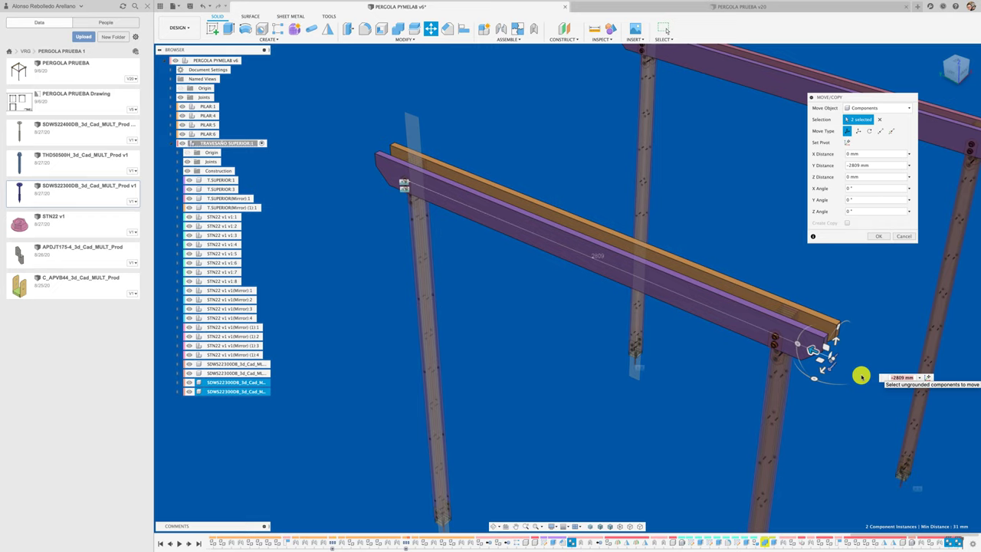
{"action": "type", "text": "-2500"}
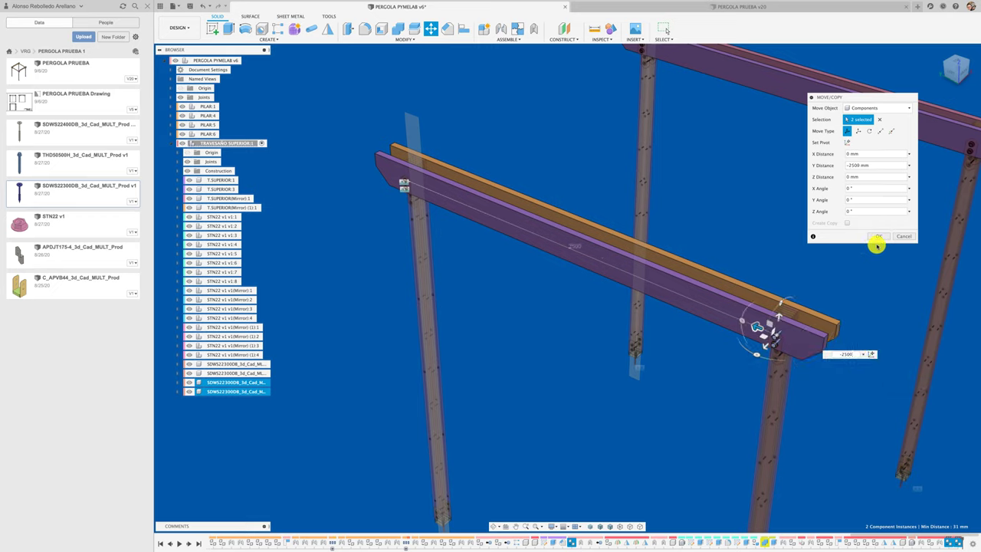
{"action": "left_click", "coordinate": [878, 237]}
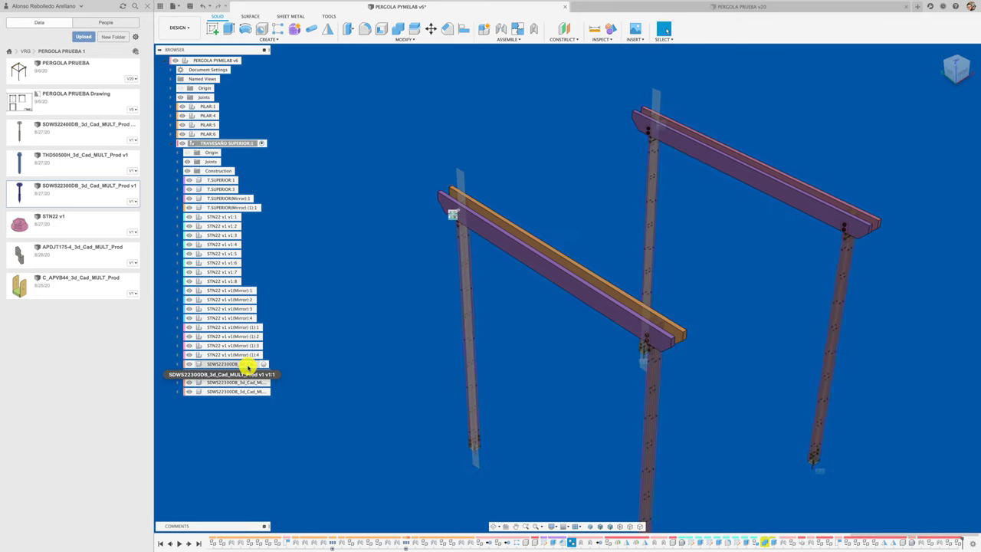
Paste copies of the four front-beam screws and move them -2500 mm along Z
{"action": "left_click", "coordinate": [248, 364]}
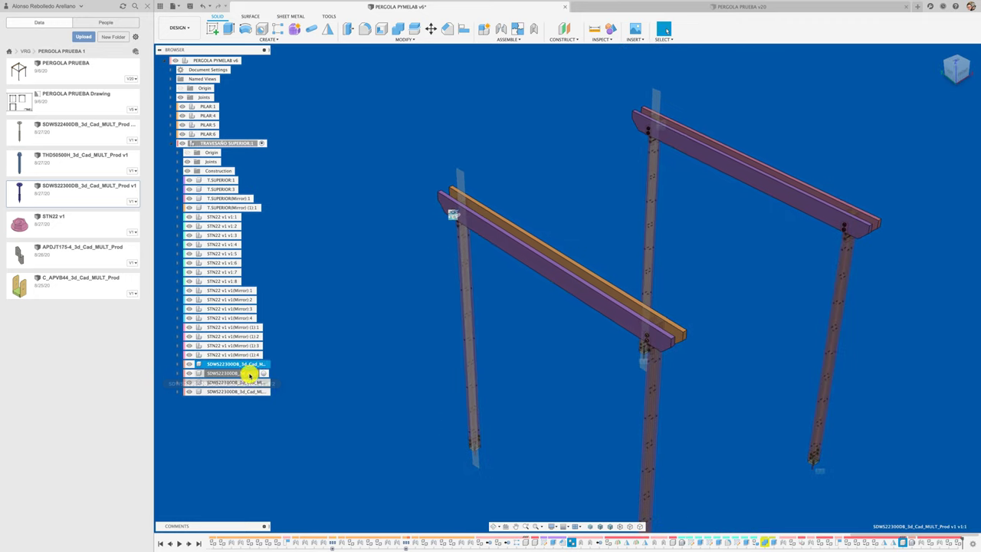
{"action": "left_click", "coordinate": [250, 377], "text": "shift"}
{"action": "left_click", "coordinate": [248, 391], "text": "shift"}
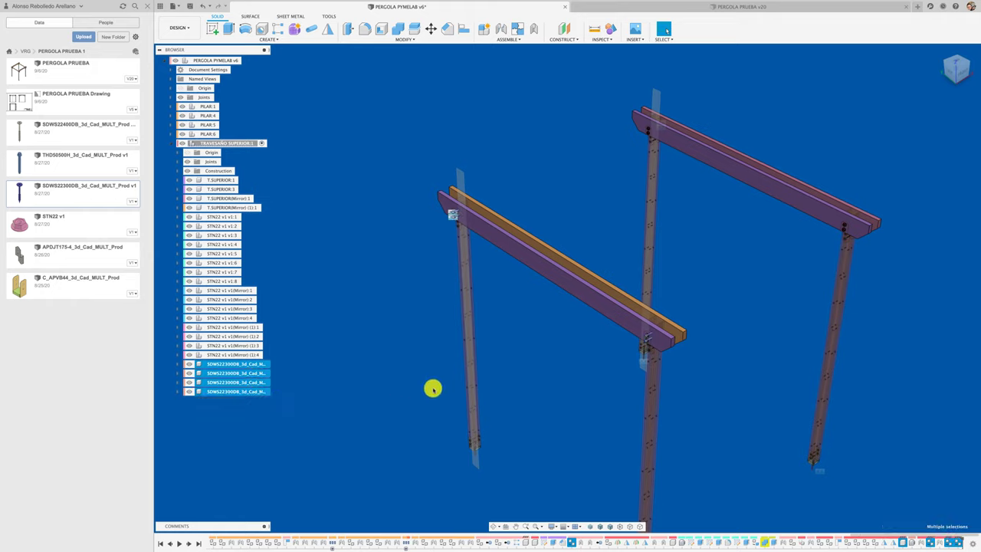
{"action": "key", "text": "ctrl+v"}
{"action": "mouse_move", "coordinate": [549, 363]}
{"action": "middle_mouse_down", "text": "shift"}
{"action": "mouse_move", "coordinate": [449, 289]}
{"action": "mouse_move", "coordinate": [410, 228]}
{"action": "middle_mouse_up", "text": "shift"}
{"action": "left_click_drag", "start_coordinate": [410, 231], "coordinate": [529, 208]}
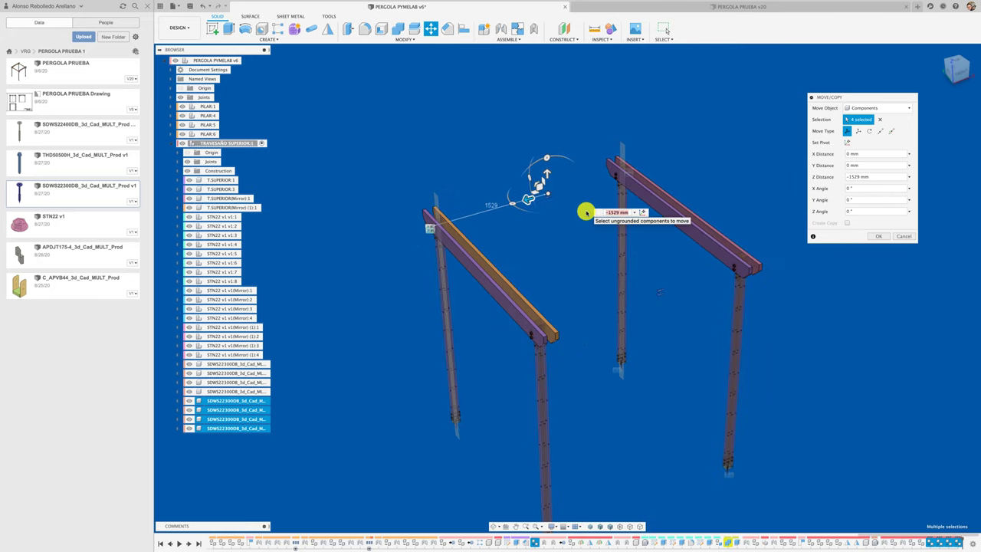
{"action": "type", "text": "2500"}
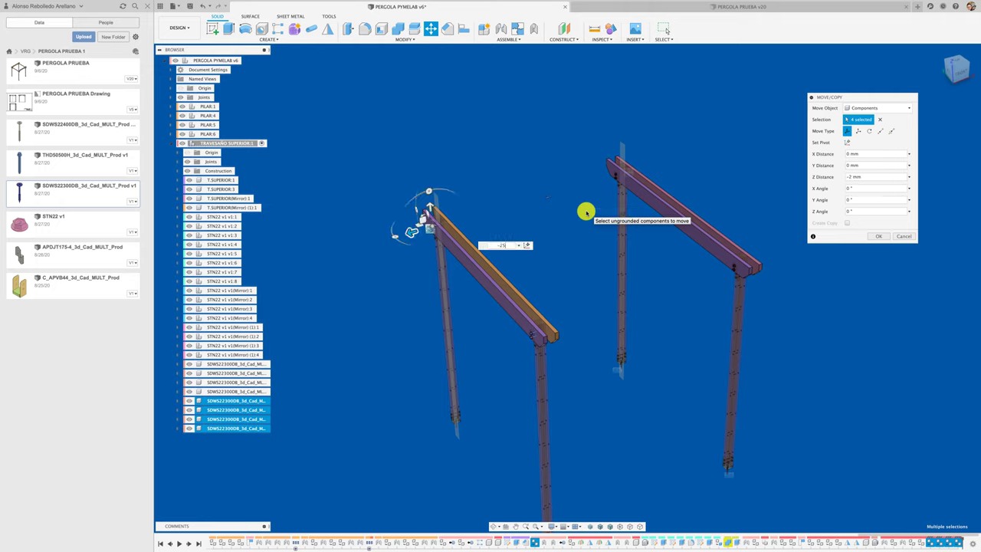
{"action": "left_click", "coordinate": [877, 237]}
{"action": "scroll", "coordinate": [701, 318], "scroll_direction": "up", "scroll_amount": 2}
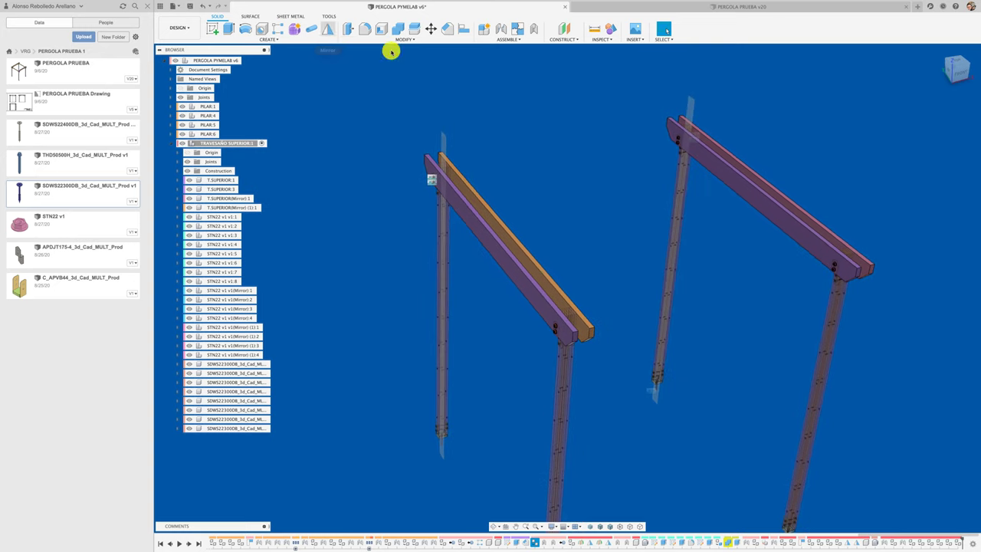
Mirror the bottom four SDWS22300DB screws across the vertical construction plane onto the twin beam
{"action": "left_click", "coordinate": [878, 110]}
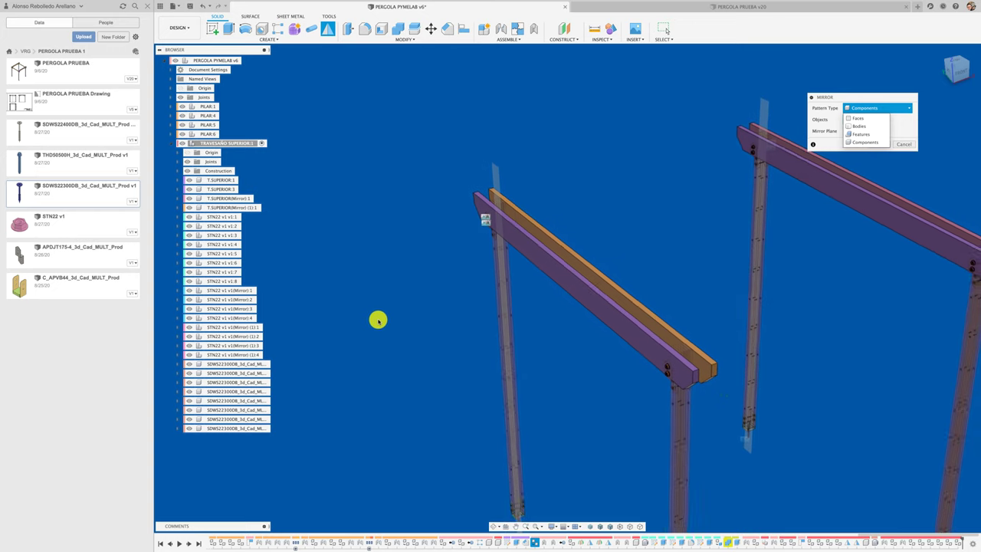
{"action": "left_click", "coordinate": [246, 431]}
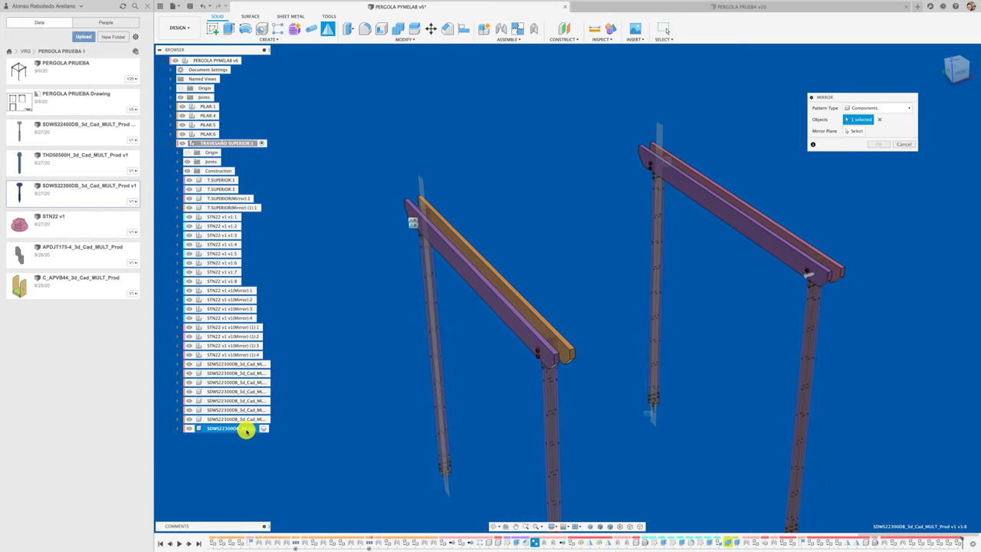
{"action": "left_click", "coordinate": [245, 418]}
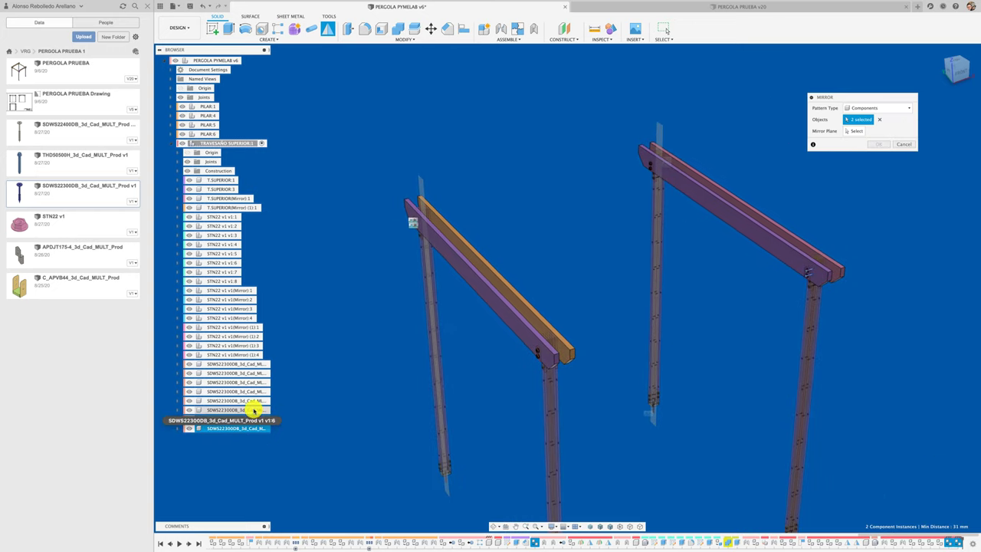
{"action": "left_click", "coordinate": [249, 409]}
{"action": "left_click", "coordinate": [255, 400]}
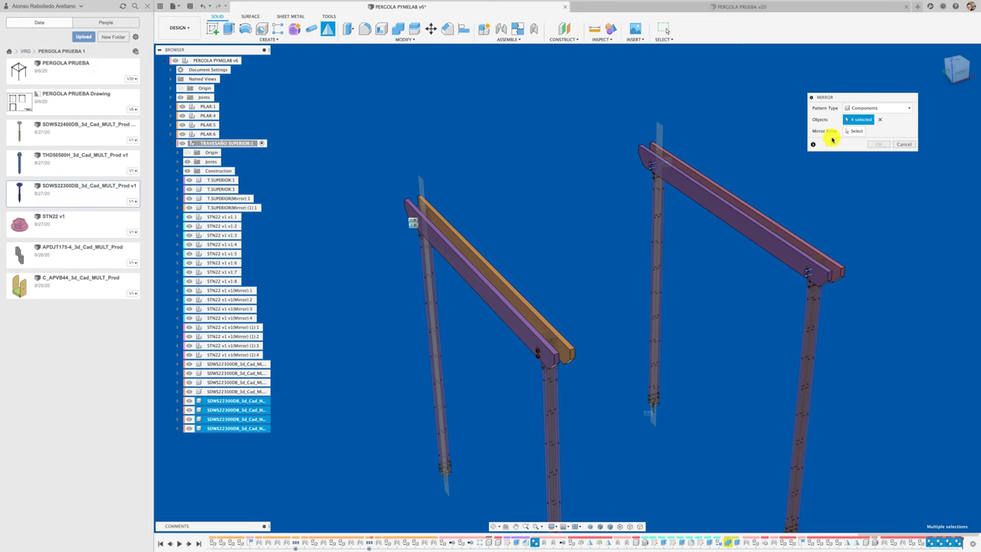
{"action": "left_click", "coordinate": [656, 129]}
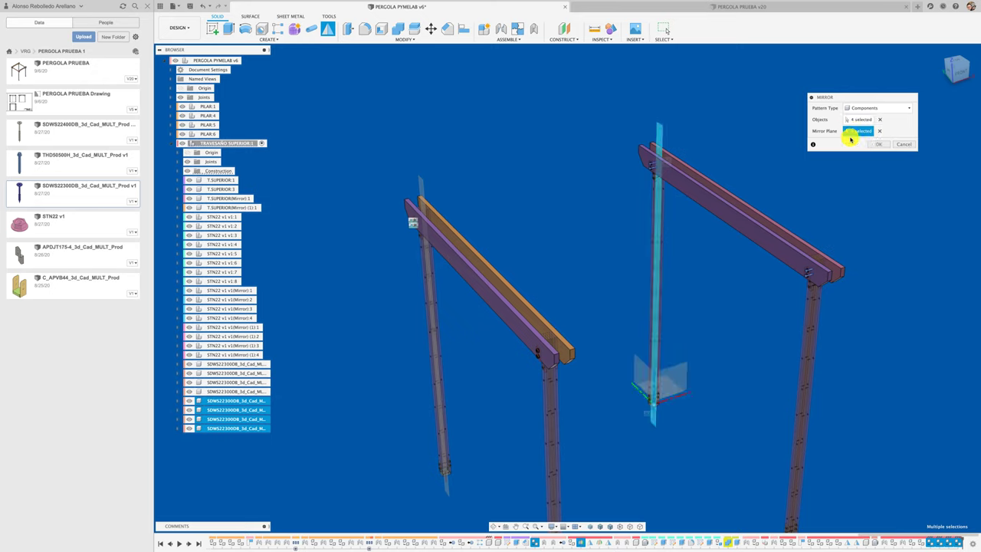
{"action": "key", "text": "Return"}
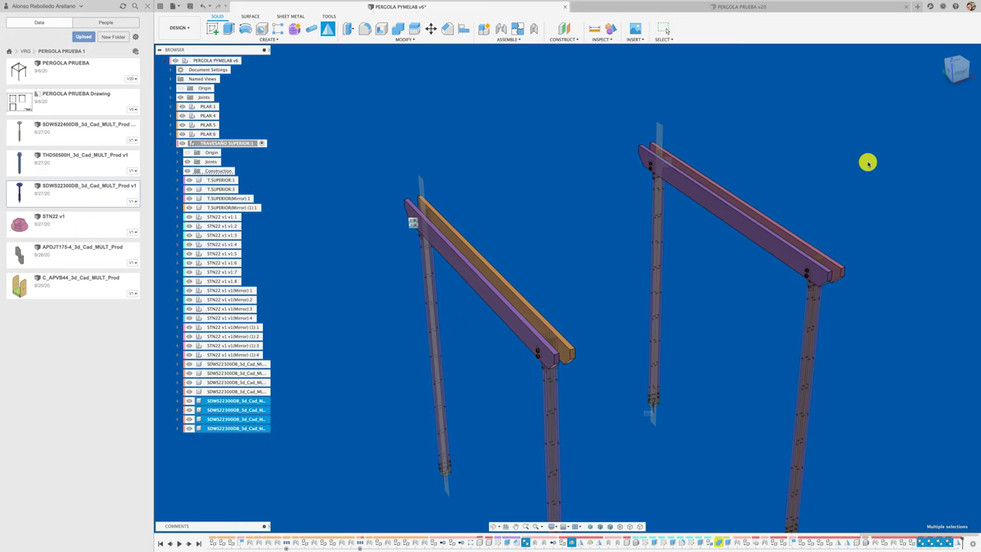
{"action": "scroll", "coordinate": [867, 162], "scroll_direction": "left", "scroll_amount": 3, "text": "shift"}
{"action": "scroll", "coordinate": [868, 162], "scroll_direction": "left", "scroll_amount": 3, "text": "shift"}
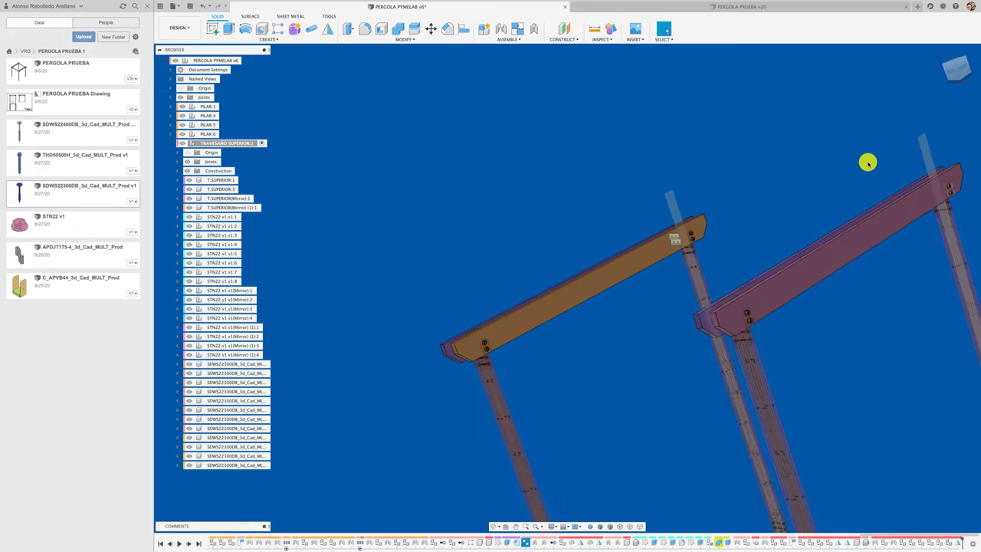
Select four more SDWS22300DB screws in the browser
{"action": "scroll", "coordinate": [868, 162], "scroll_direction": "left", "scroll_amount": 2, "text": "shift"}
{"action": "scroll", "coordinate": [867, 162], "scroll_direction": "left", "scroll_amount": 3, "text": "shift"}
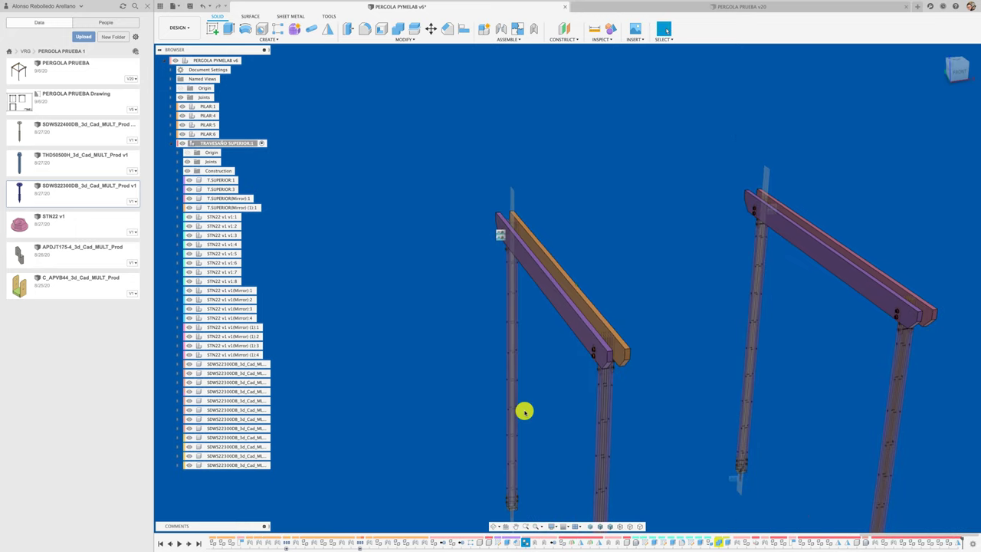
{"action": "left_click", "coordinate": [253, 364]}
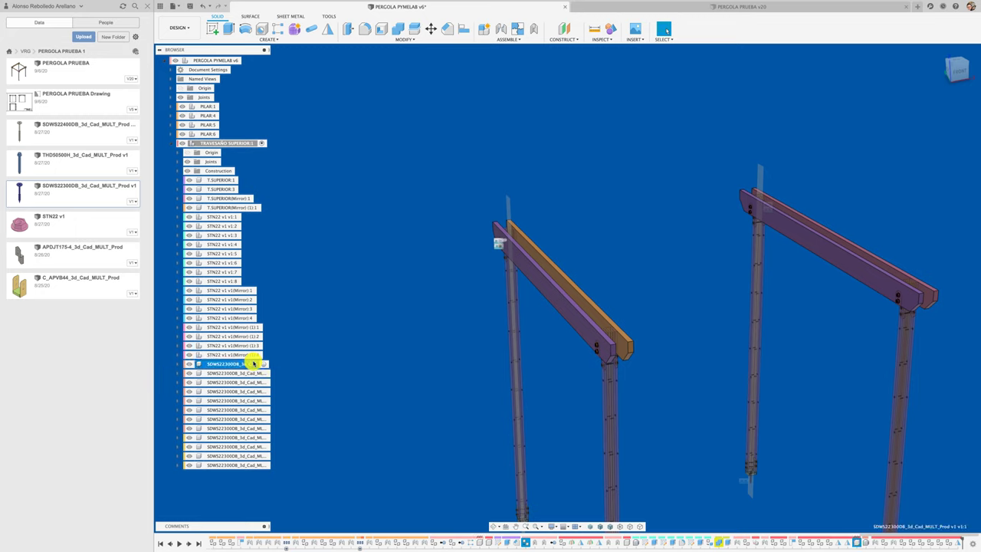
{"action": "left_click", "coordinate": [259, 373], "text": "ctrl"}
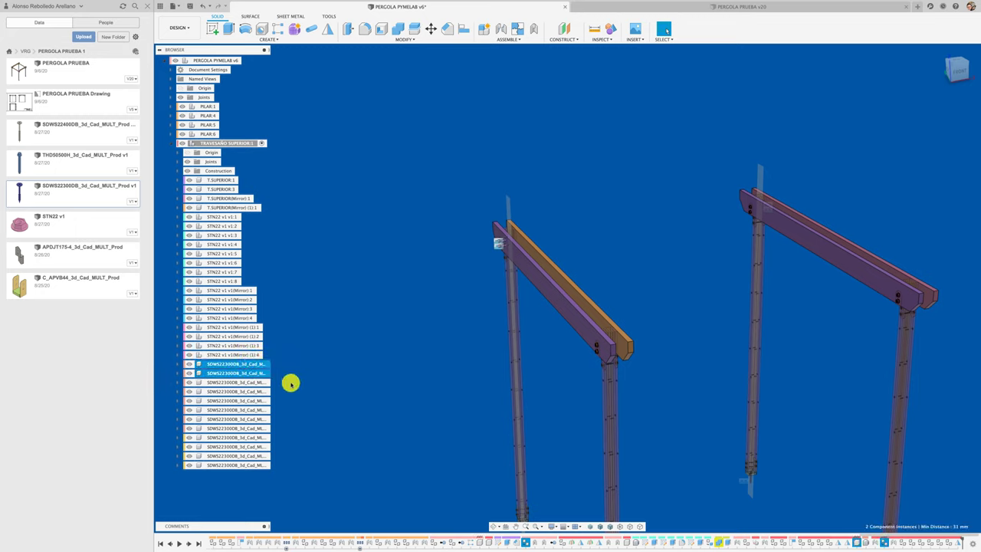
{"action": "left_click", "coordinate": [256, 382], "text": "ctrl"}
{"action": "left_click", "coordinate": [256, 390], "text": "ctrl"}
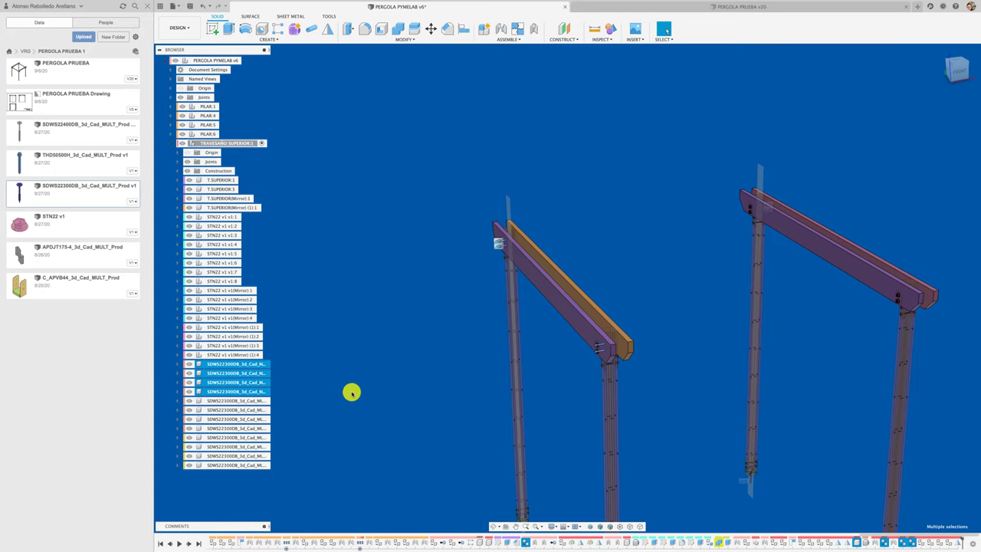
{"action": "scroll", "coordinate": [381, 281], "scroll_direction": "down", "scroll_amount": 2}
{"action": "scroll", "coordinate": [468, 122], "scroll_direction": "up", "scroll_amount": 3}
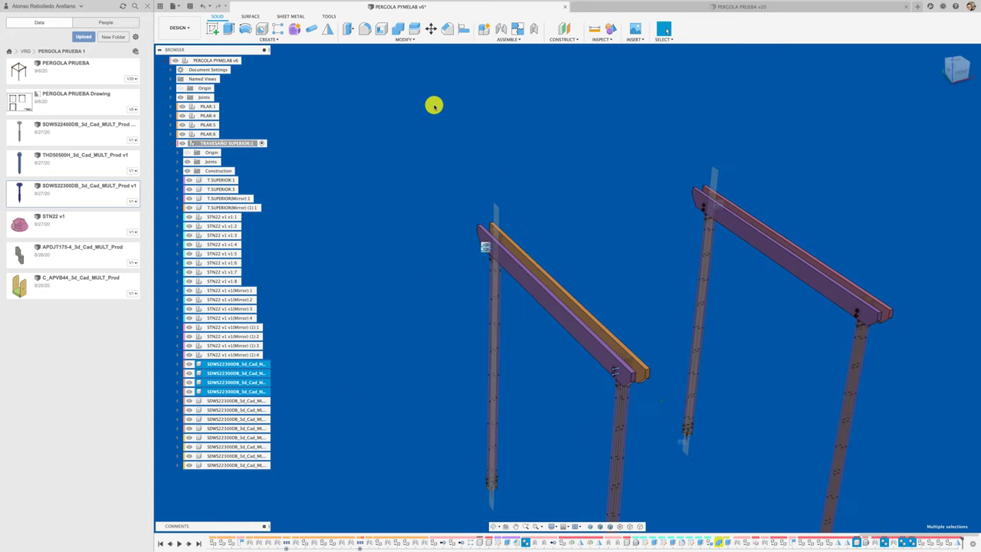
Mirror the selected screws across the other pillar's midplane onto the twin beam
{"action": "left_click", "coordinate": [328, 28]}
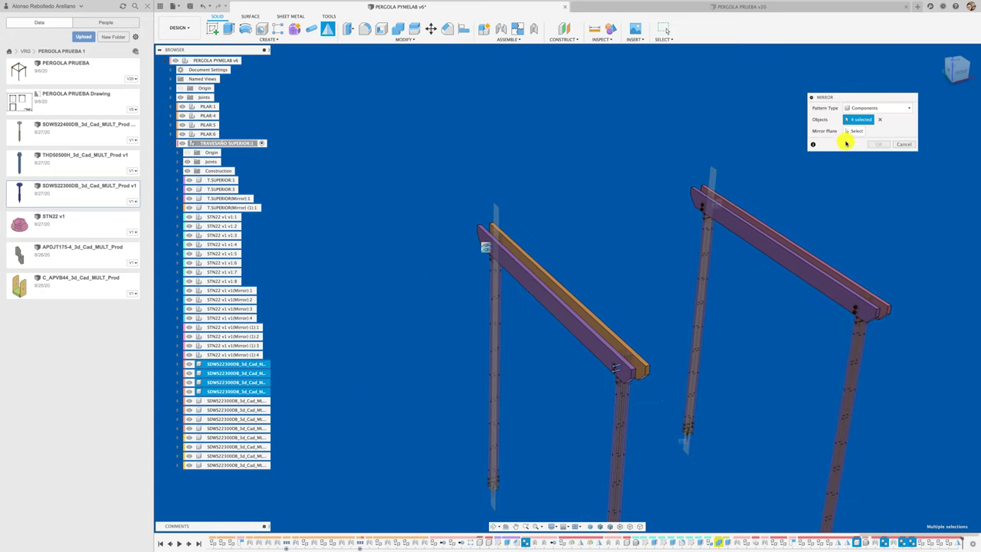
{"action": "left_click", "coordinate": [711, 175]}
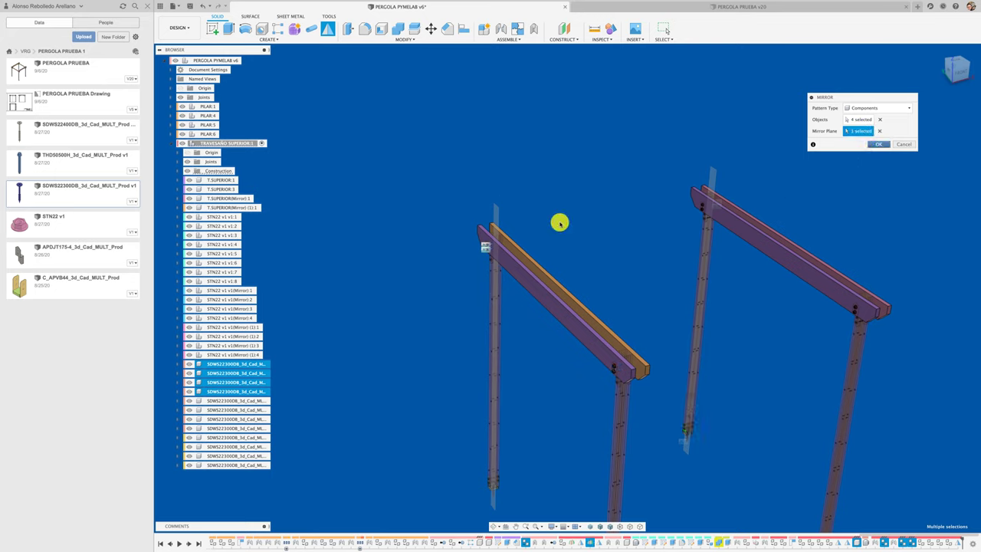
{"action": "key", "text": "Return"}
{"action": "scroll", "coordinate": [471, 260], "scroll_direction": "down", "scroll_amount": 1}
{"action": "scroll", "coordinate": [373, 314], "scroll_direction": "down", "scroll_amount": 2}
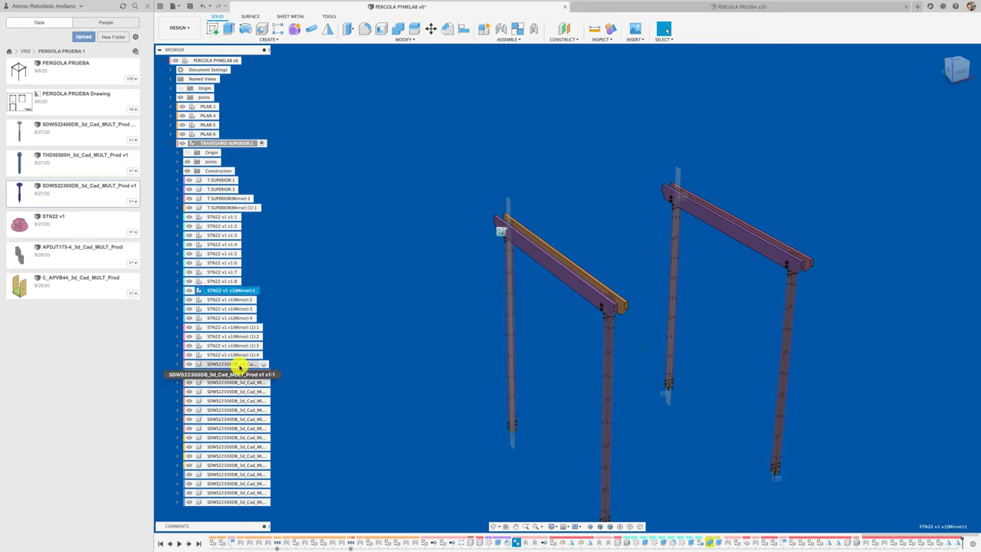
Check each of the eight listed SDWS22300DB screw instances, then deselect
{"action": "left_click", "coordinate": [239, 366]}
{"action": "left_click", "coordinate": [241, 373]}
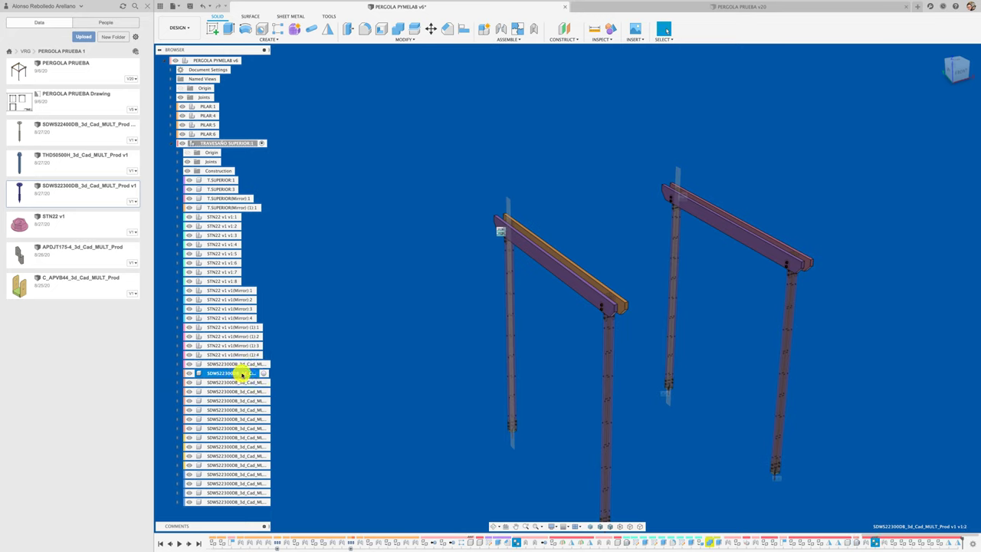
{"action": "left_click", "coordinate": [243, 383]}
{"action": "left_click", "coordinate": [245, 392]}
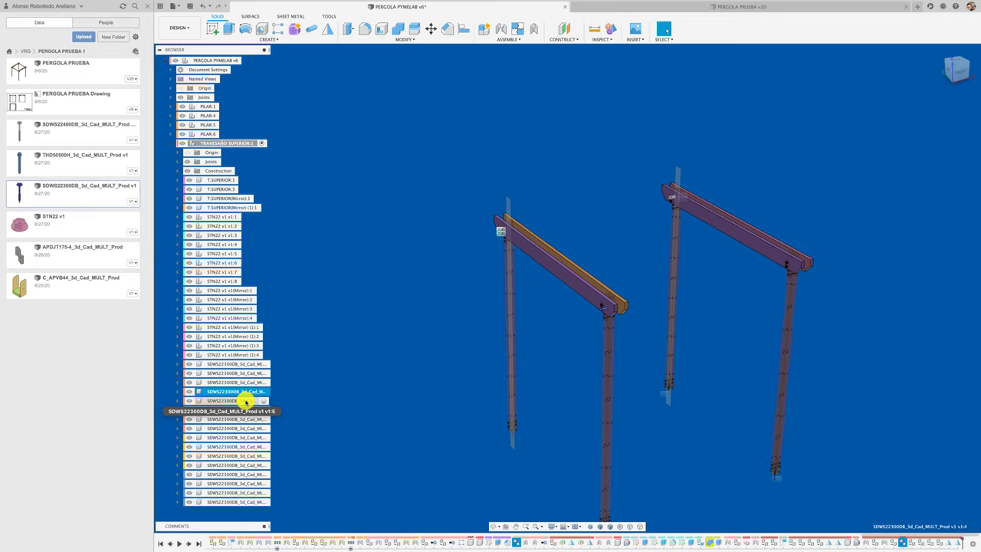
{"action": "left_click", "coordinate": [245, 401]}
{"action": "left_click", "coordinate": [245, 410]}
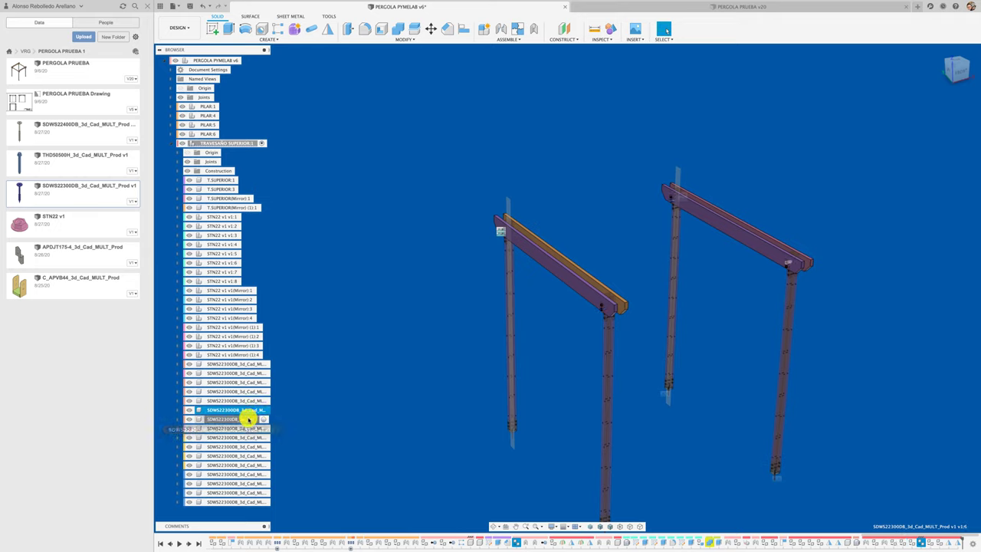
{"action": "left_click", "coordinate": [245, 419]}
{"action": "left_click", "coordinate": [245, 428]}
{"action": "left_click", "coordinate": [338, 435]}
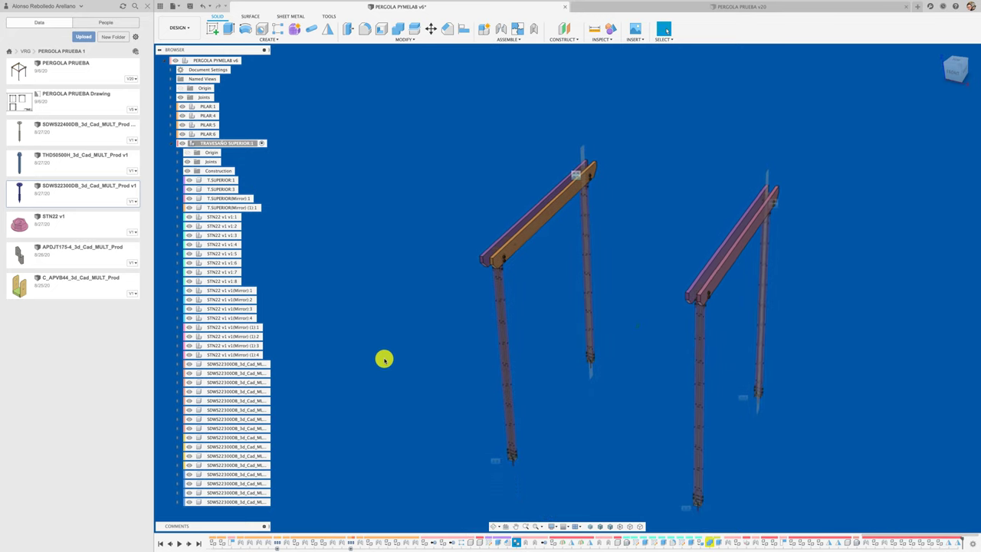
Activate the top-level PERGOLA PYMELAB assembly and collapse TRAVESAÑO SUPERIOR:1
{"action": "left_click", "coordinate": [249, 63]}
{"action": "left_click", "coordinate": [176, 144]}
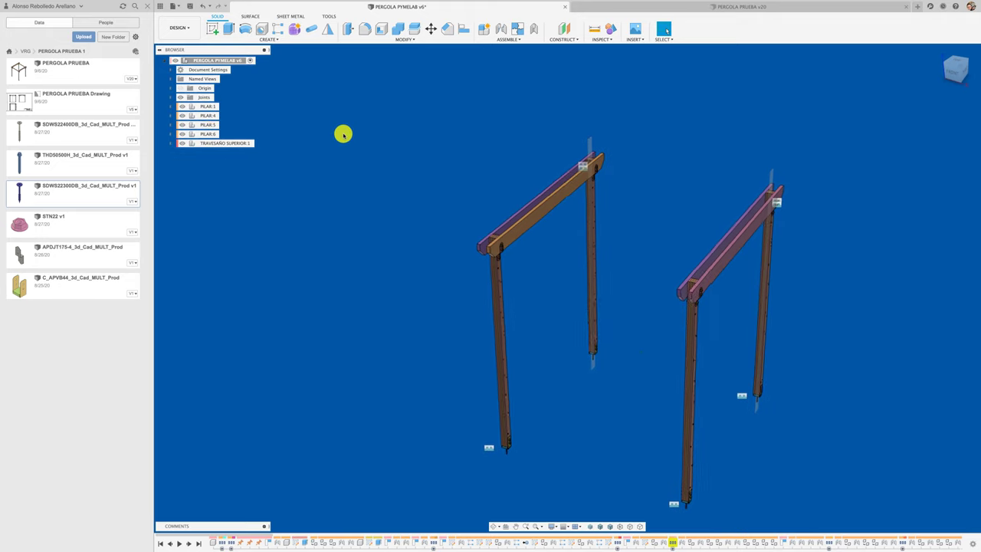
{"action": "left_click", "coordinate": [236, 144]}
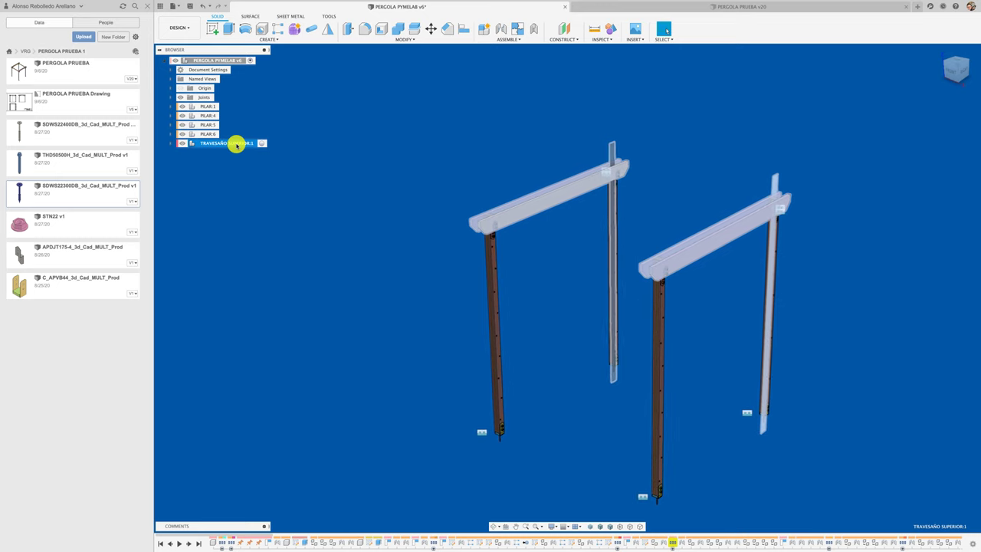
{"action": "left_click", "coordinate": [172, 144]}
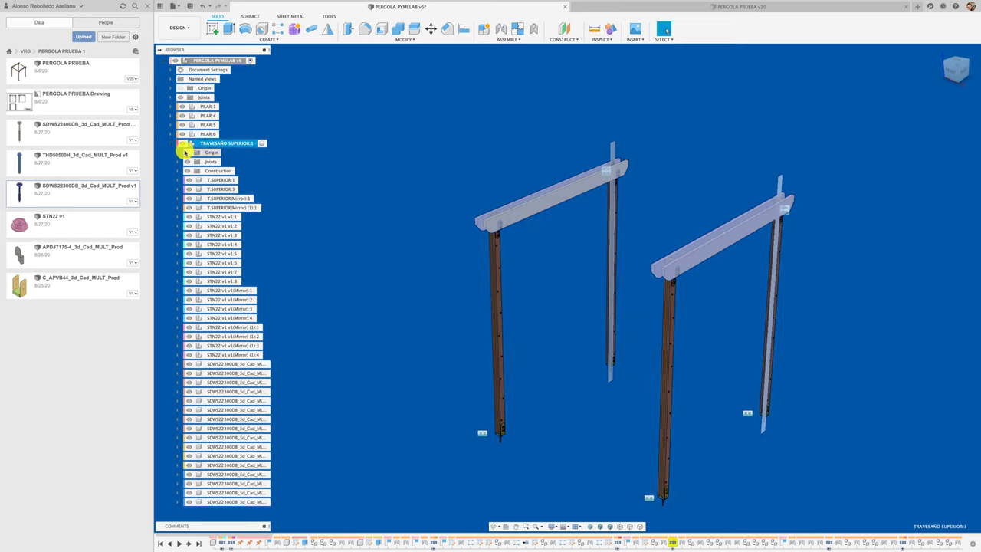
{"action": "left_click", "coordinate": [172, 144]}
{"action": "left_click", "coordinate": [357, 229]}
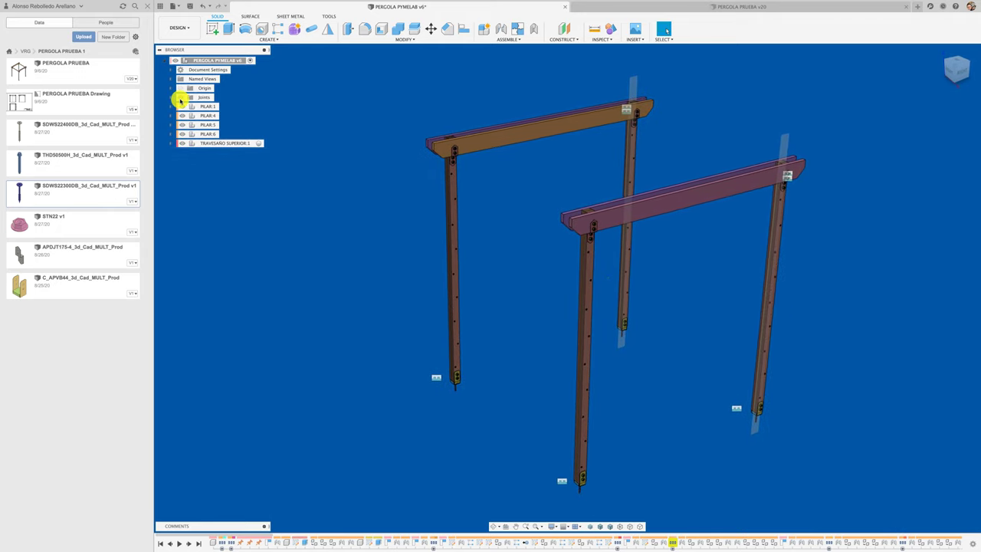
Save the pergola as version v7 with the default 'User Saved' description
{"action": "left_click", "coordinate": [189, 7]}
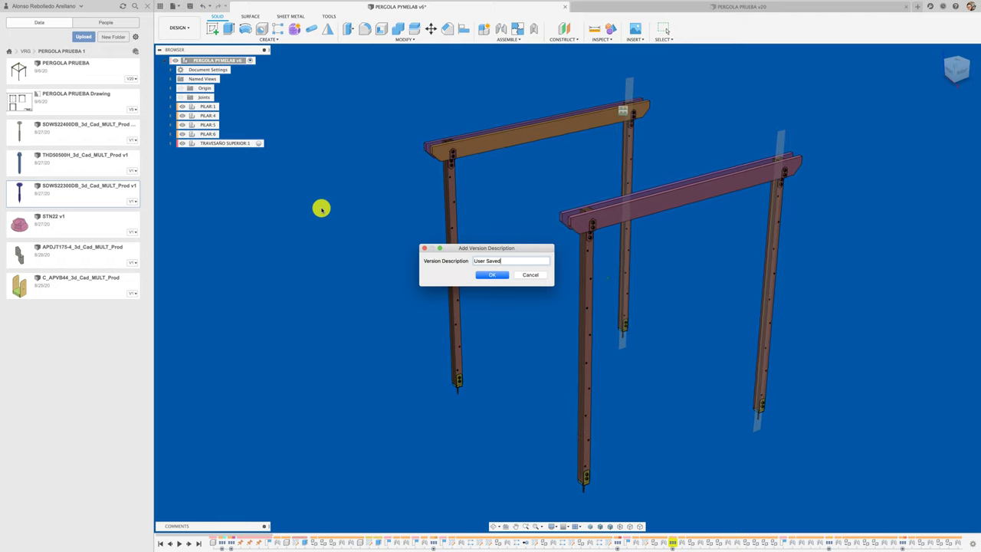
{"action": "left_click", "coordinate": [495, 274]}
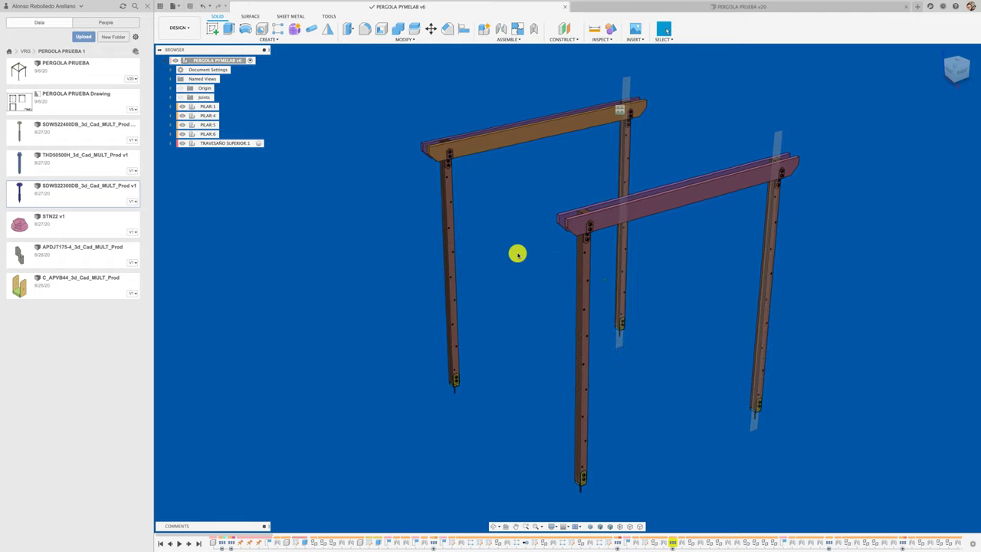